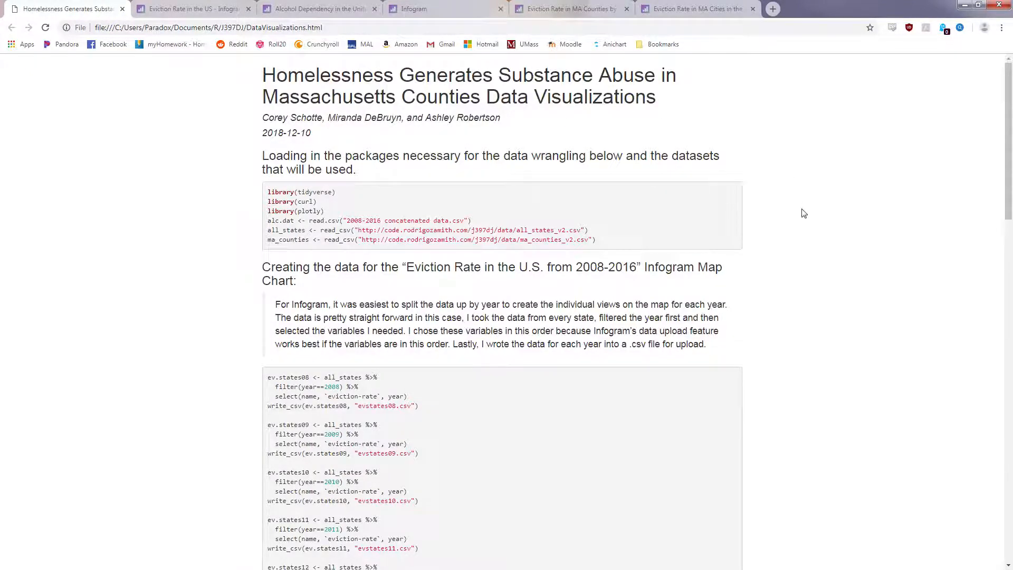
Examine the R code that filters the state eviction data by year and writes each year's CSV file
{"action": "scroll", "coordinate": [803, 212], "scroll_direction": "down", "scroll_amount": 2}
{"action": "scroll", "coordinate": [609, 235], "scroll_direction": "down", "scroll_amount": 1}
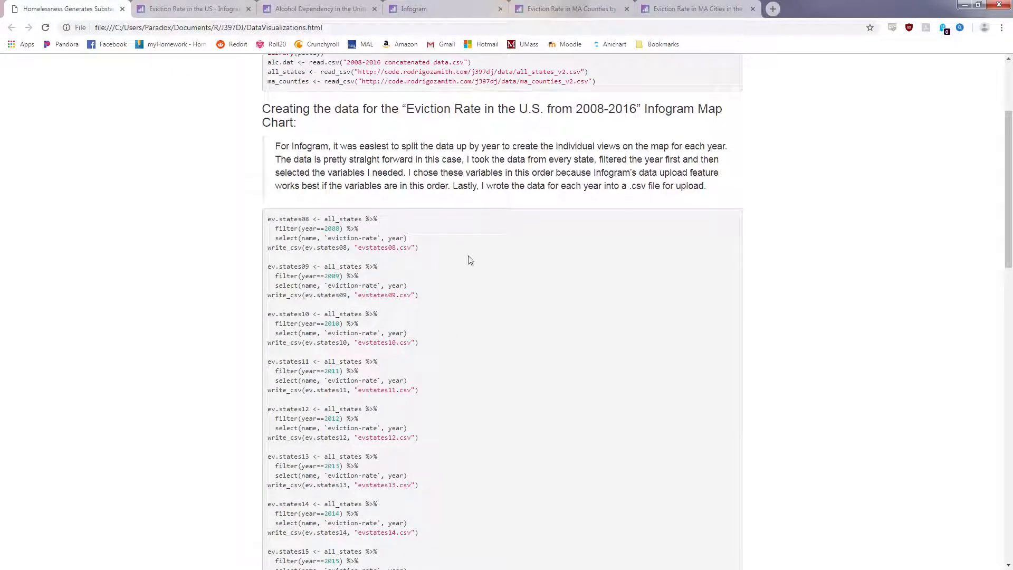
{"action": "scroll", "coordinate": [350, 256], "scroll_direction": "down", "scroll_amount": 3}
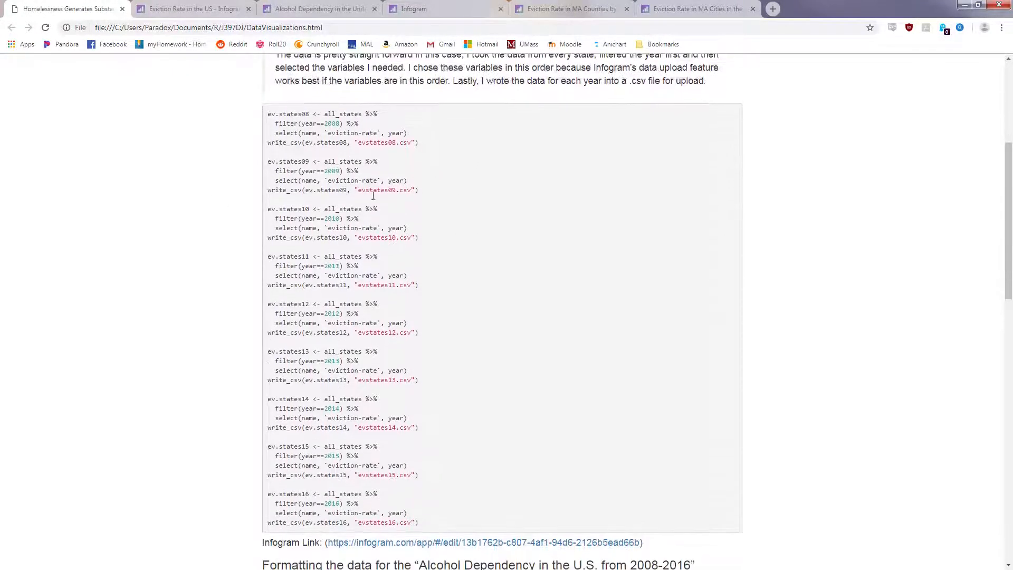
{"action": "scroll", "coordinate": [350, 213], "scroll_direction": "up", "scroll_amount": 1}
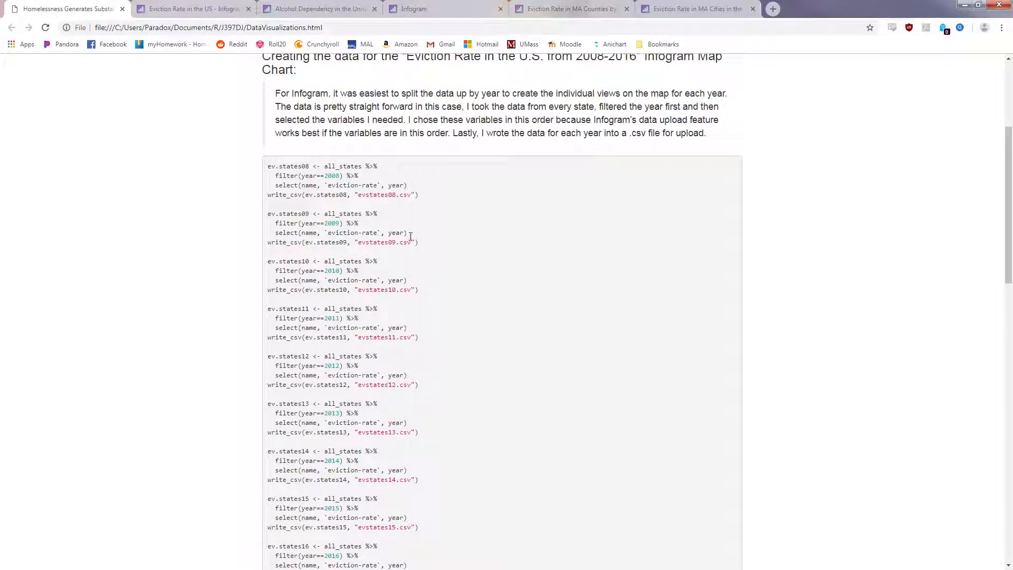
{"action": "scroll", "coordinate": [543, 212], "scroll_direction": "up", "scroll_amount": 1}
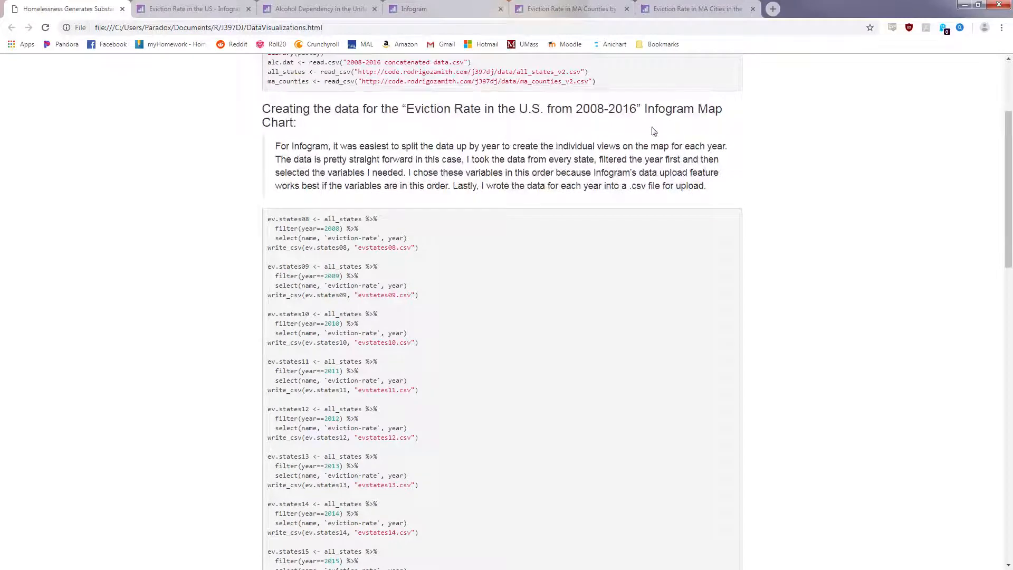
Open the finished Eviction Rate in the US project and view its map for each year from 2008 to 2016
{"action": "left_click", "coordinate": [194, 9]}
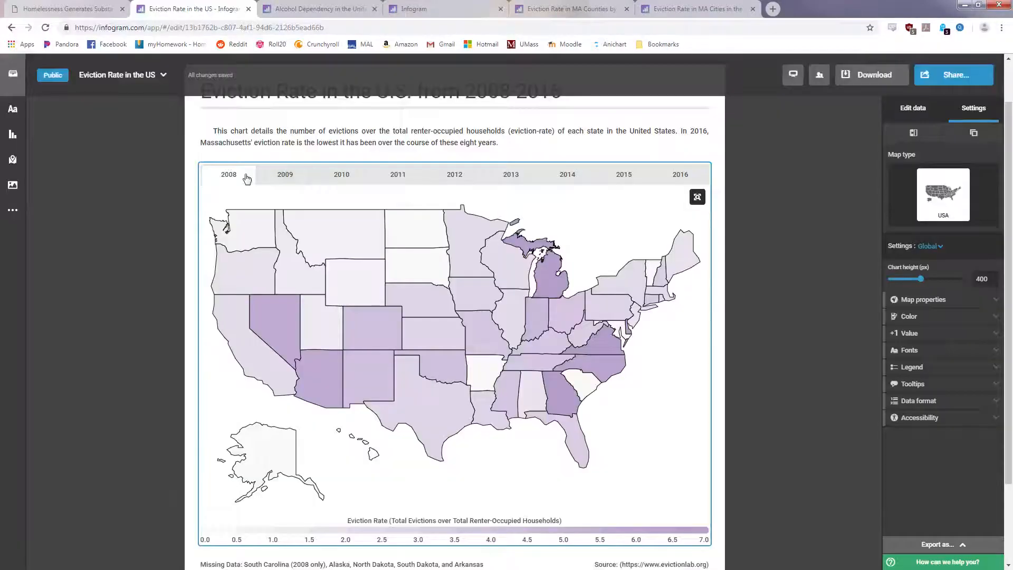
{"action": "left_click", "coordinate": [285, 176]}
{"action": "left_click", "coordinate": [340, 176]}
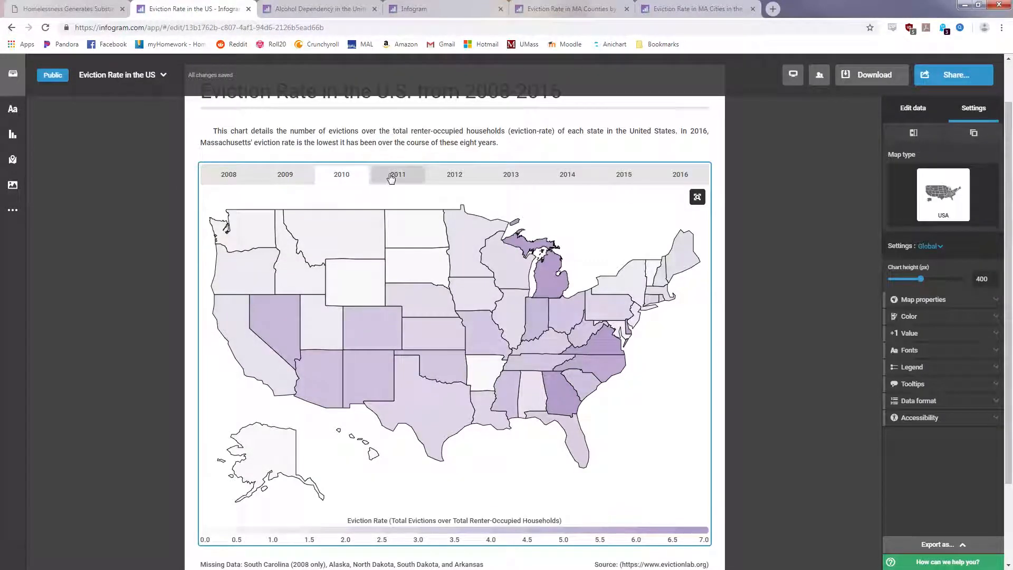
{"action": "left_click", "coordinate": [391, 177]}
{"action": "left_click", "coordinate": [453, 178]}
{"action": "left_click", "coordinate": [506, 179]}
{"action": "left_click", "coordinate": [559, 180]}
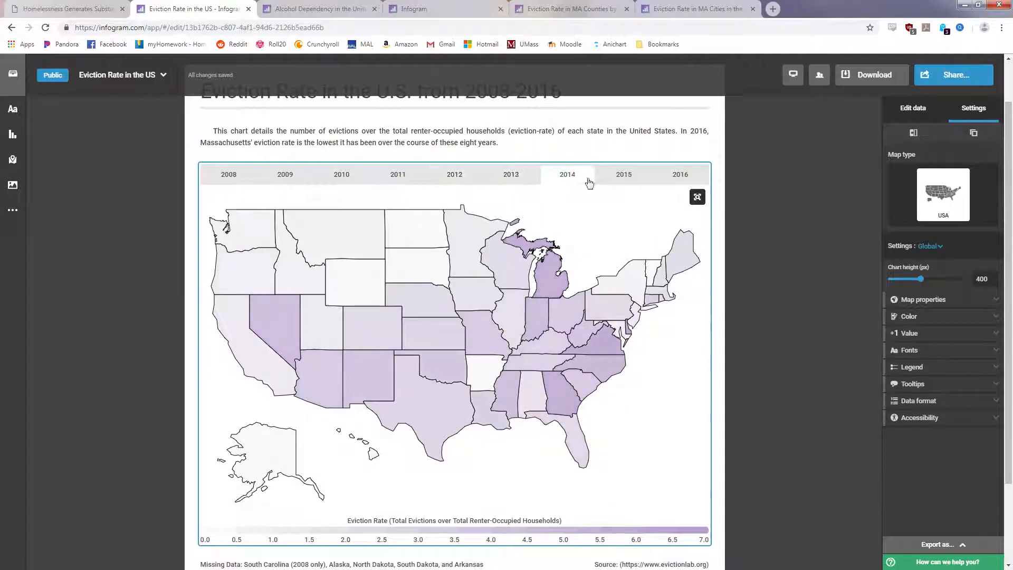
{"action": "left_click", "coordinate": [627, 178]}
{"action": "left_click", "coordinate": [680, 177]}
{"action": "left_click", "coordinate": [228, 177]}
{"action": "scroll", "coordinate": [769, 206], "scroll_direction": "up", "scroll_amount": 1}
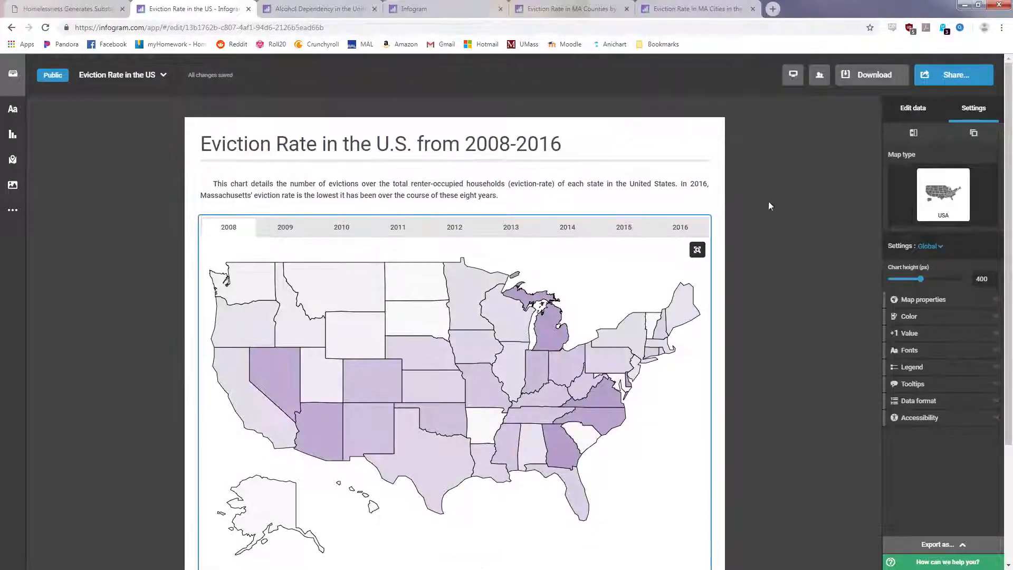
{"action": "left_click", "coordinate": [769, 206]}
{"action": "scroll", "coordinate": [770, 322], "scroll_direction": "down", "scroll_amount": 1}
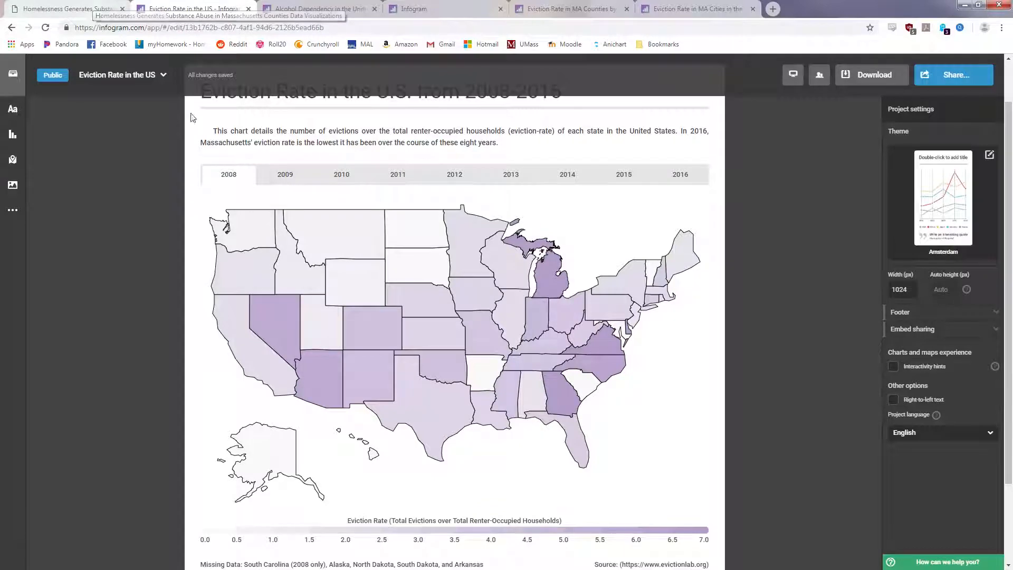
{"action": "left_click", "coordinate": [318, 7]}
{"action": "left_click", "coordinate": [414, 7]}
{"action": "left_click", "coordinate": [318, 5]}
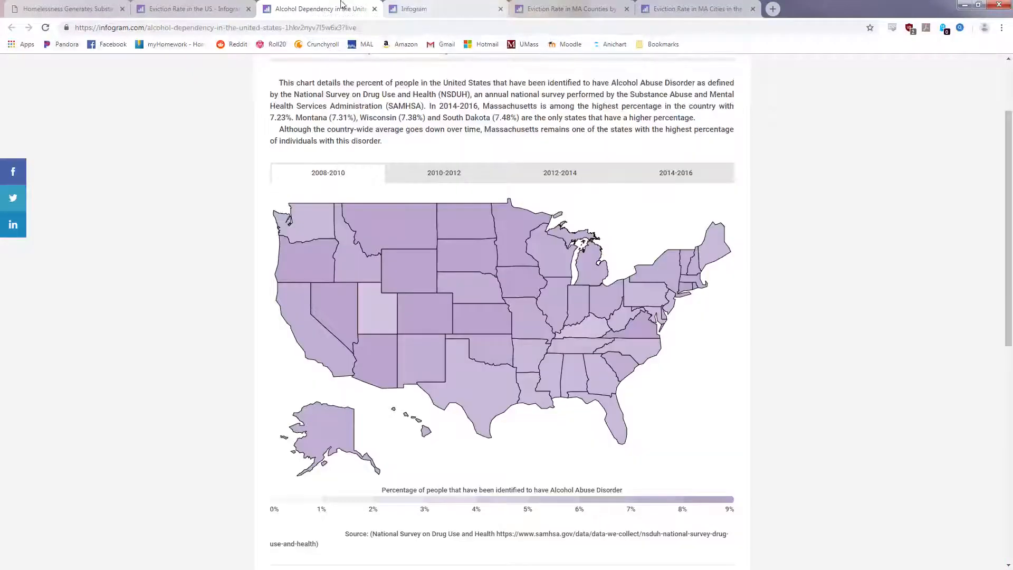
{"action": "left_click", "coordinate": [453, 7]}
{"action": "left_click", "coordinate": [88, 5]}
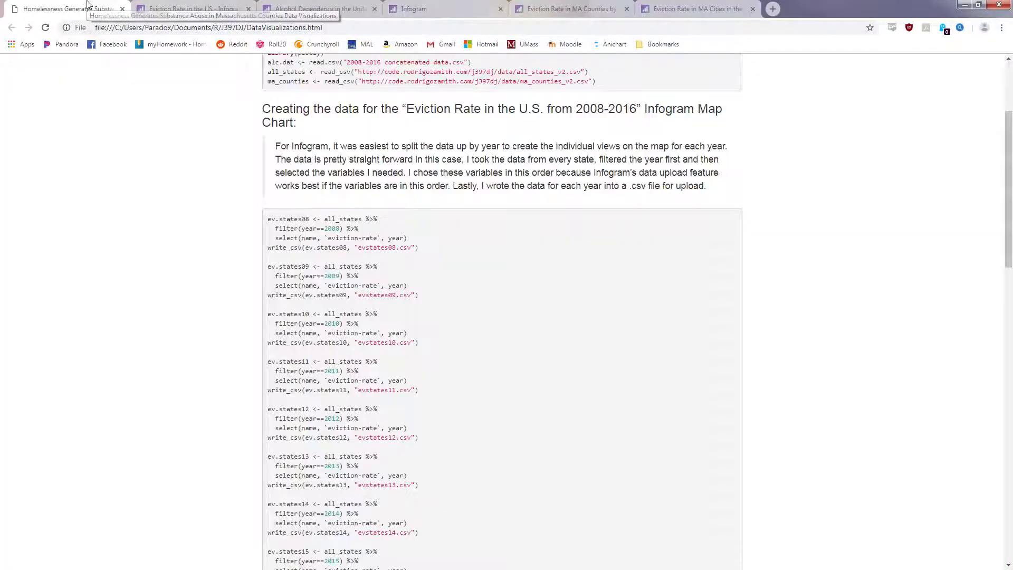
Load infogram.com to reach the project library
{"action": "left_click", "coordinate": [421, 14]}
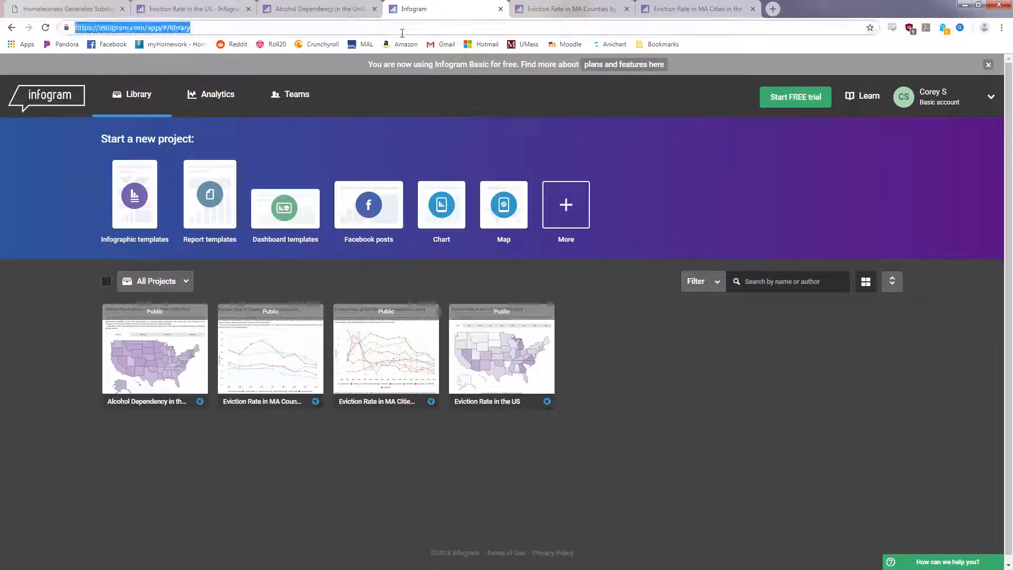
{"action": "left_click", "coordinate": [402, 29]}
{"action": "type", "text": "infogram.com"}
{"action": "key", "text": "Return"}
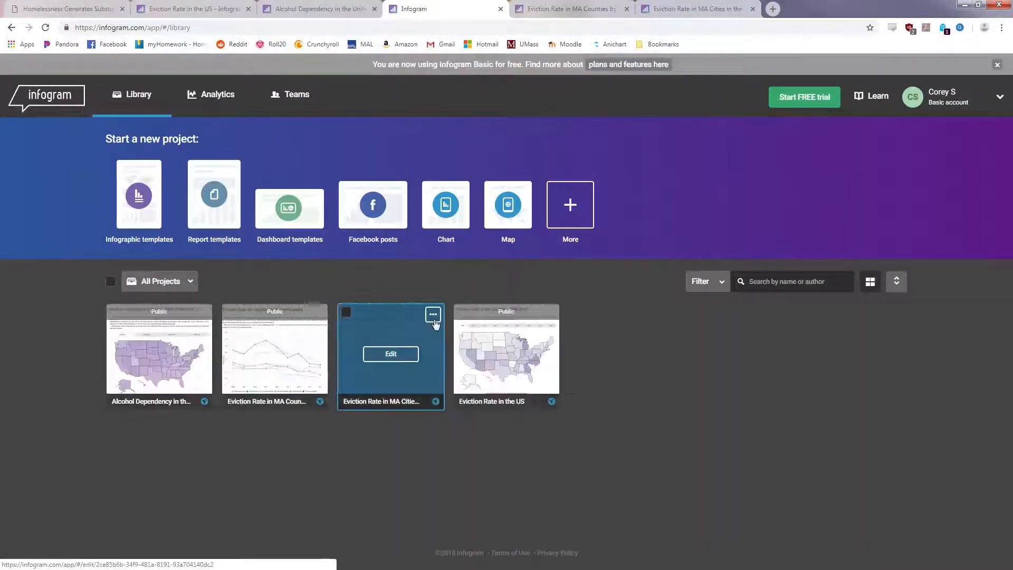
Create a public project named Explain1 from the United States single map template
{"action": "left_click", "coordinate": [504, 219]}
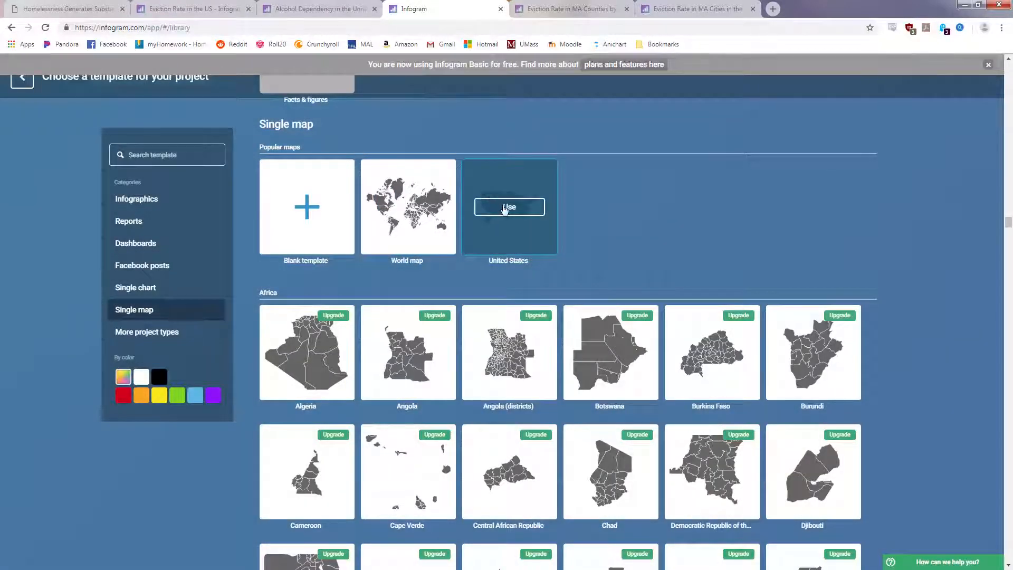
{"action": "left_click", "coordinate": [505, 208]}
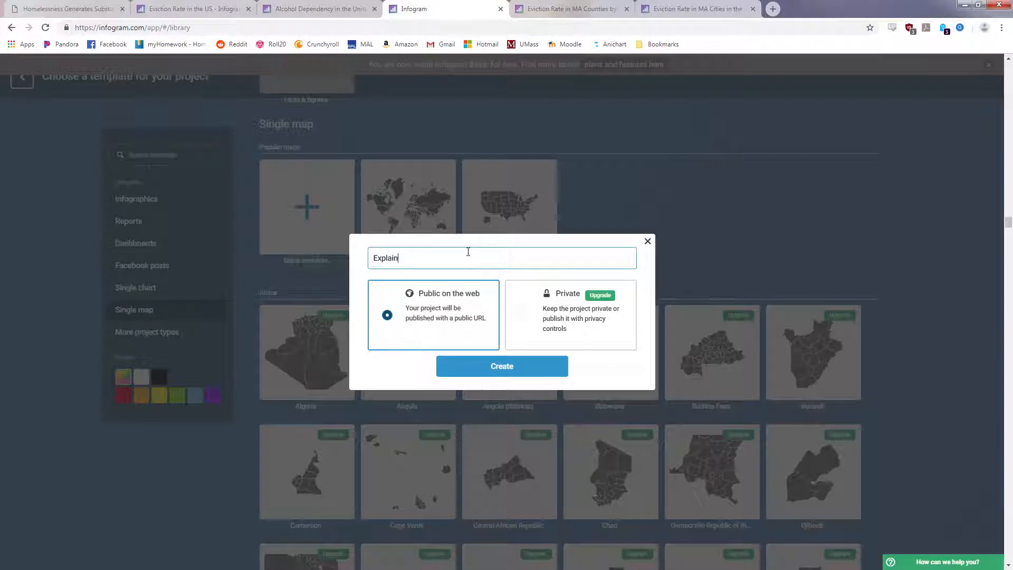
{"action": "type", "text": "Explain1"}
{"action": "left_click", "coordinate": [502, 366]}
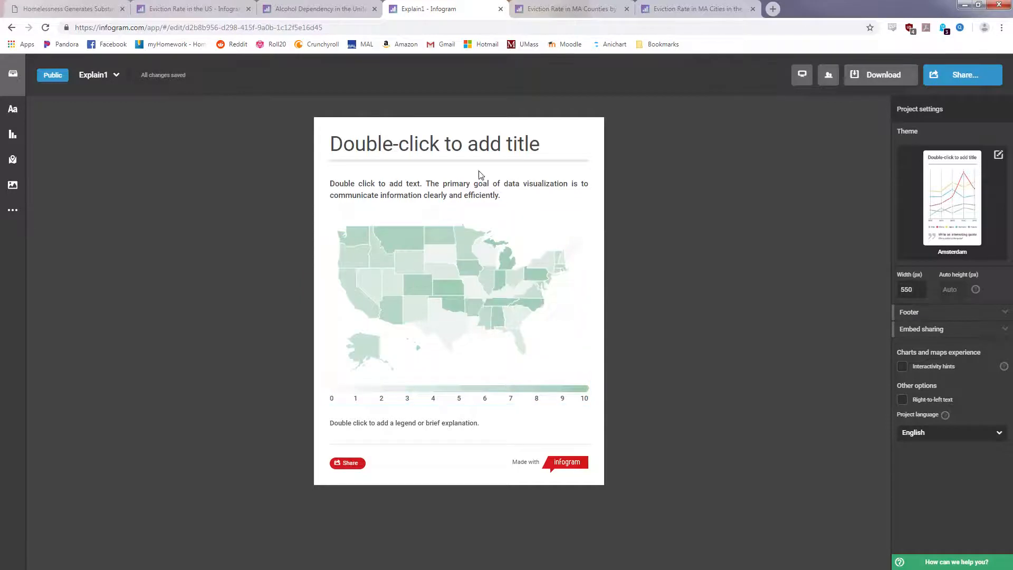
Replace the placeholder heading above the map with "Title"
{"action": "double_click", "coordinate": [497, 167]}
{"action": "type", "text": "Titl"}
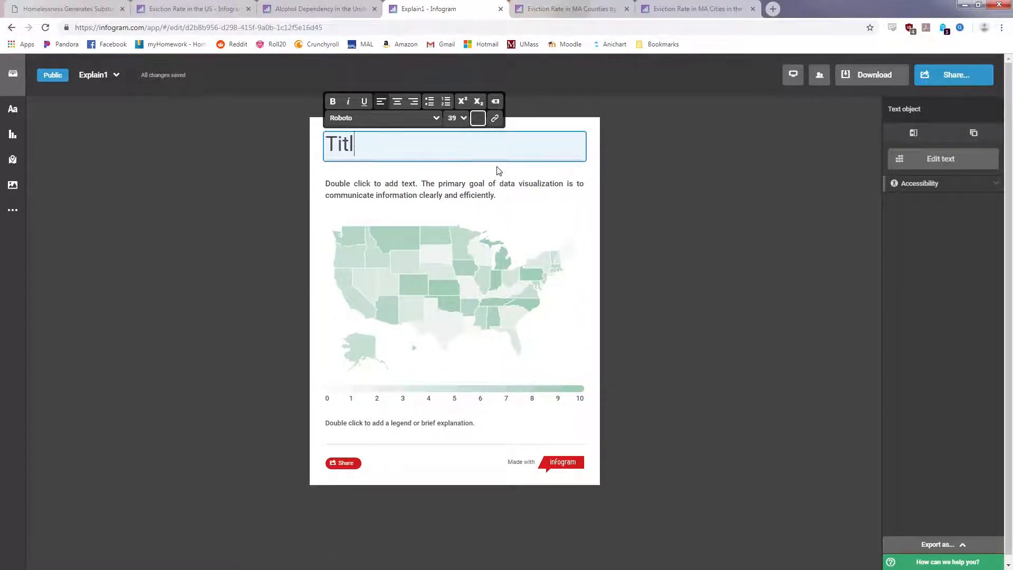
{"action": "type", "text": "e"}
{"action": "key", "text": "Return"}
{"action": "key", "text": "BackSpace"}
Set the project width to 1024 px
{"action": "left_click", "coordinate": [692, 269]}
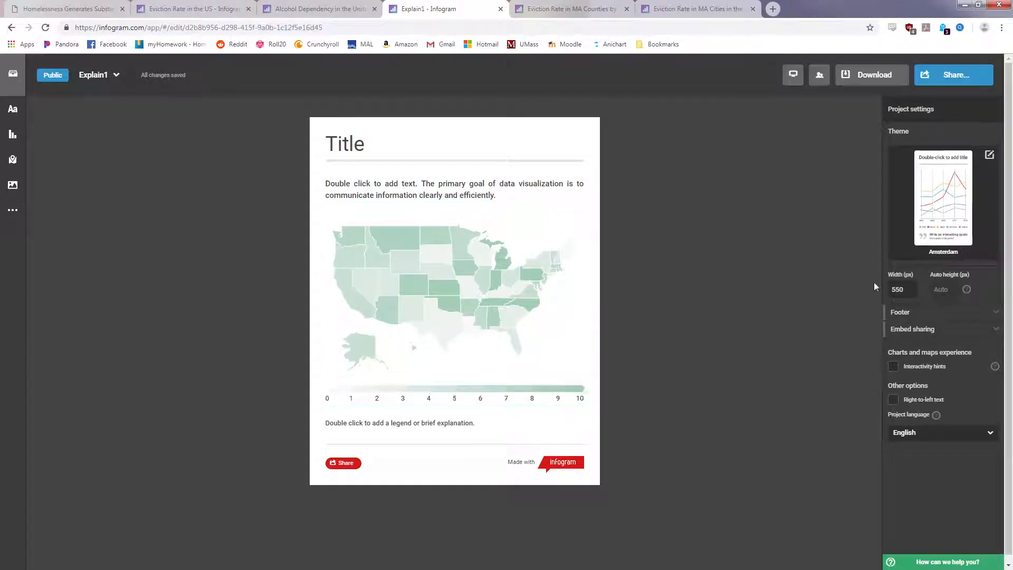
{"action": "type", "text": "1024"}
{"action": "left_click", "coordinate": [860, 255]}
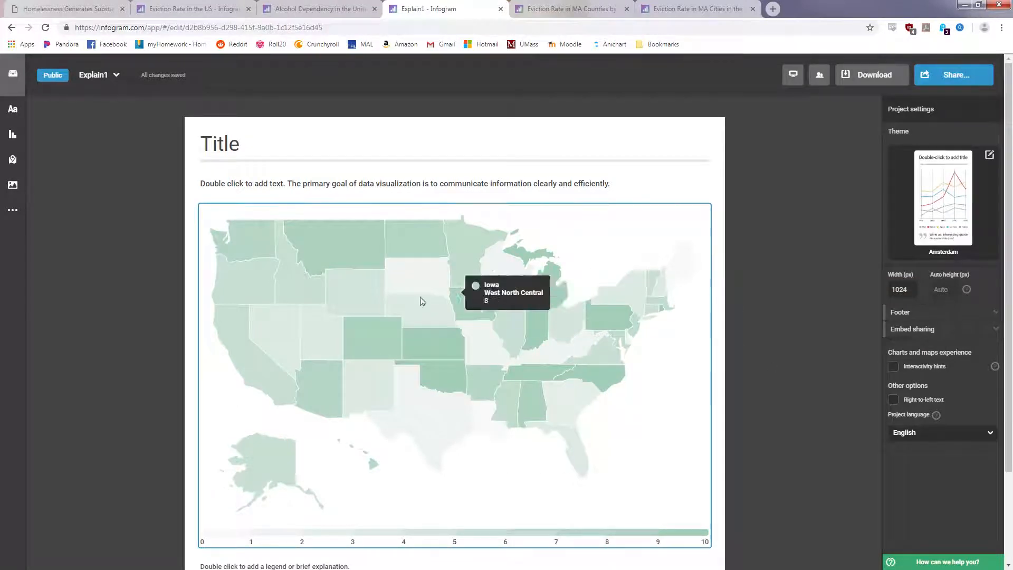
Open the map's data, then browse in Windows Explorer to the J397DJ folder and examine the evstates files
{"action": "left_click", "coordinate": [679, 396]}
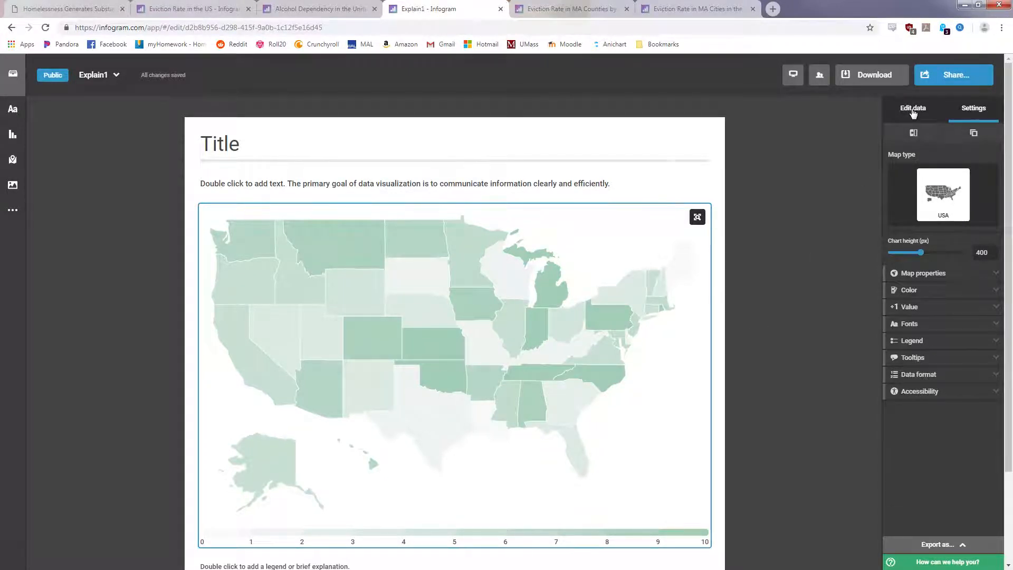
{"action": "left_click", "coordinate": [914, 112]}
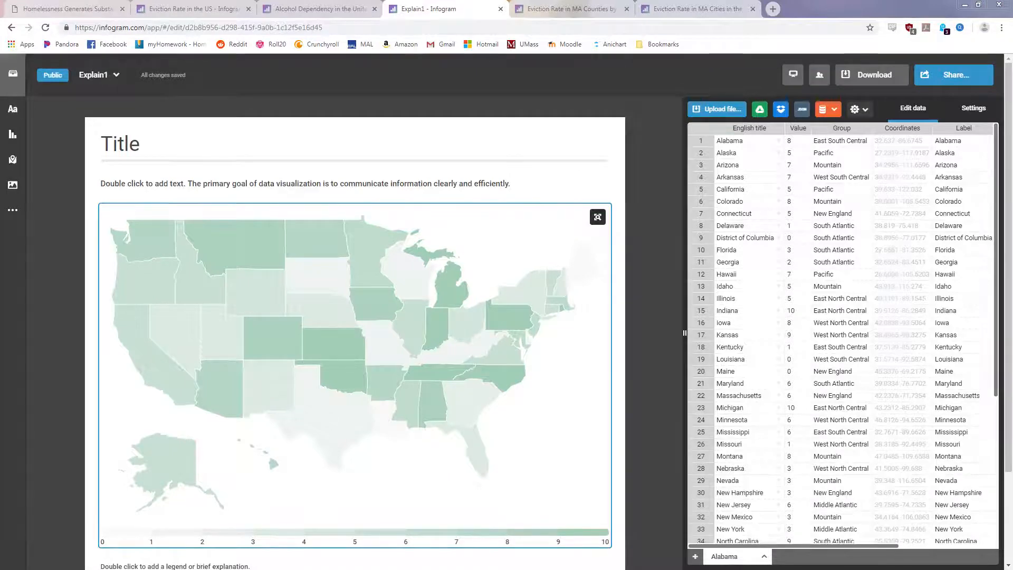
{"action": "double_click", "coordinate": [638, 198]}
{"action": "left_click", "coordinate": [650, 175]}
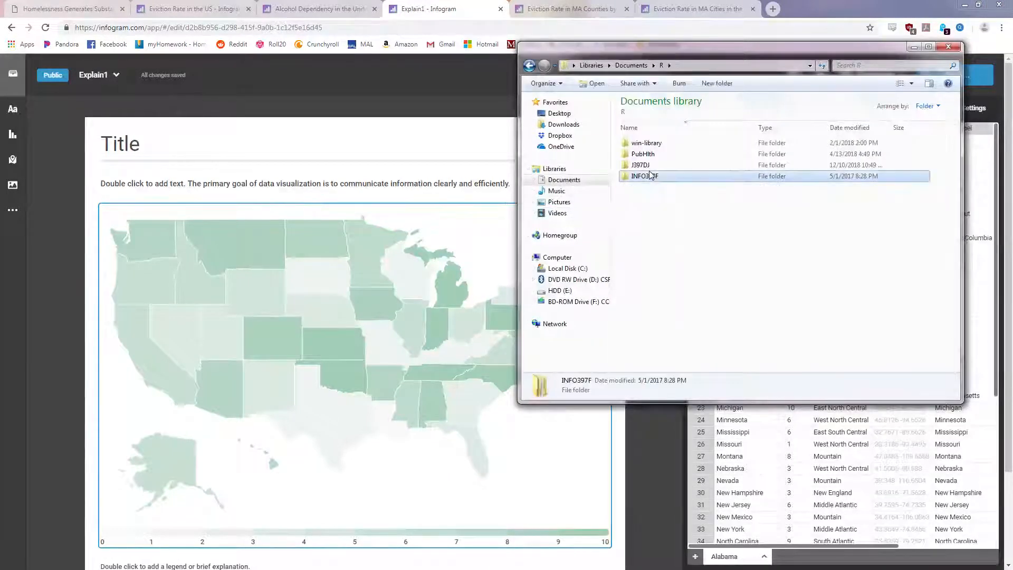
{"action": "double_click", "coordinate": [642, 165]}
{"action": "scroll", "coordinate": [628, 288], "scroll_direction": "down", "scroll_amount": 3}
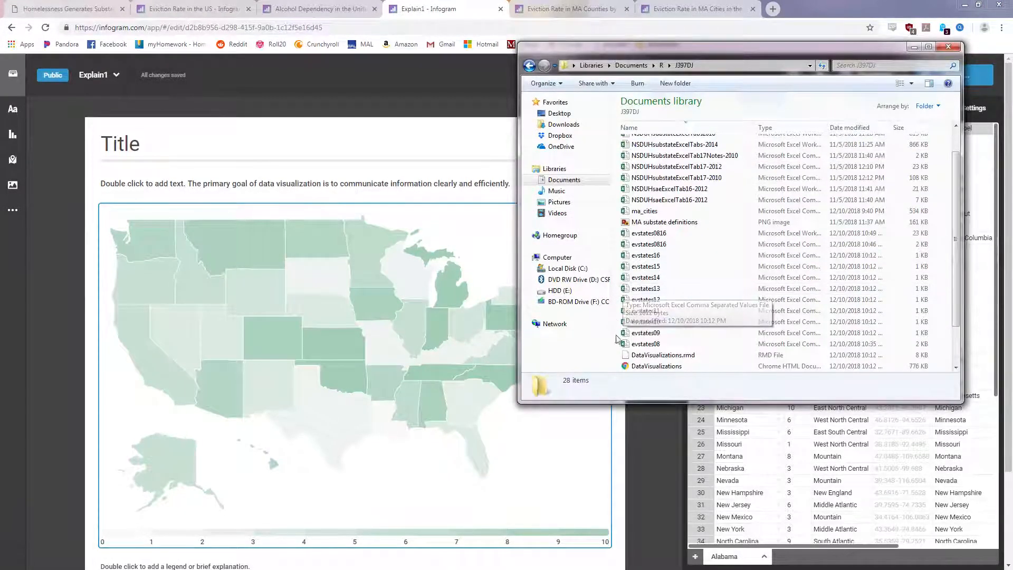
{"action": "left_click_drag", "start_coordinate": [616, 349], "coordinate": [616, 262]}
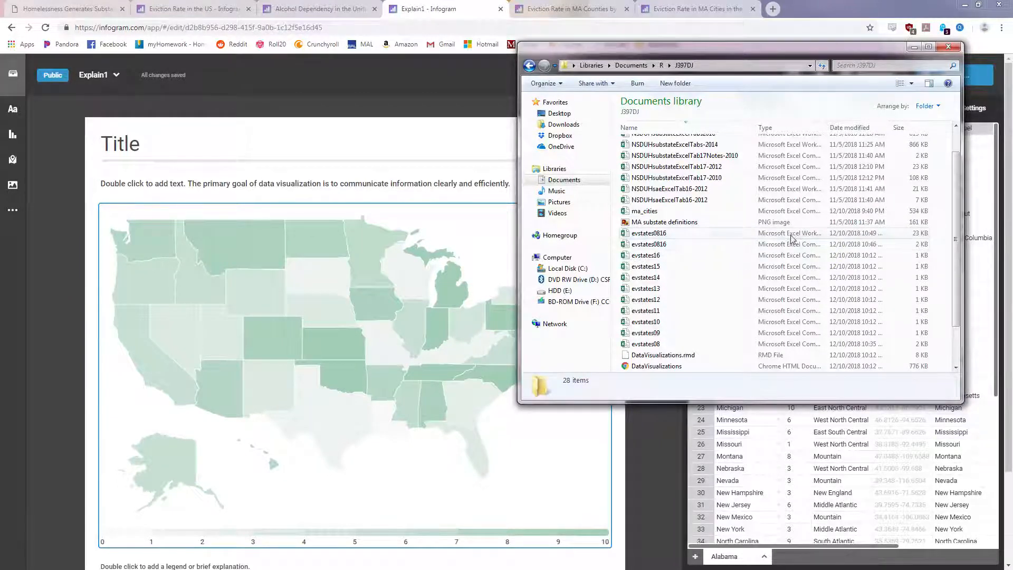
{"action": "left_click", "coordinate": [673, 443]}
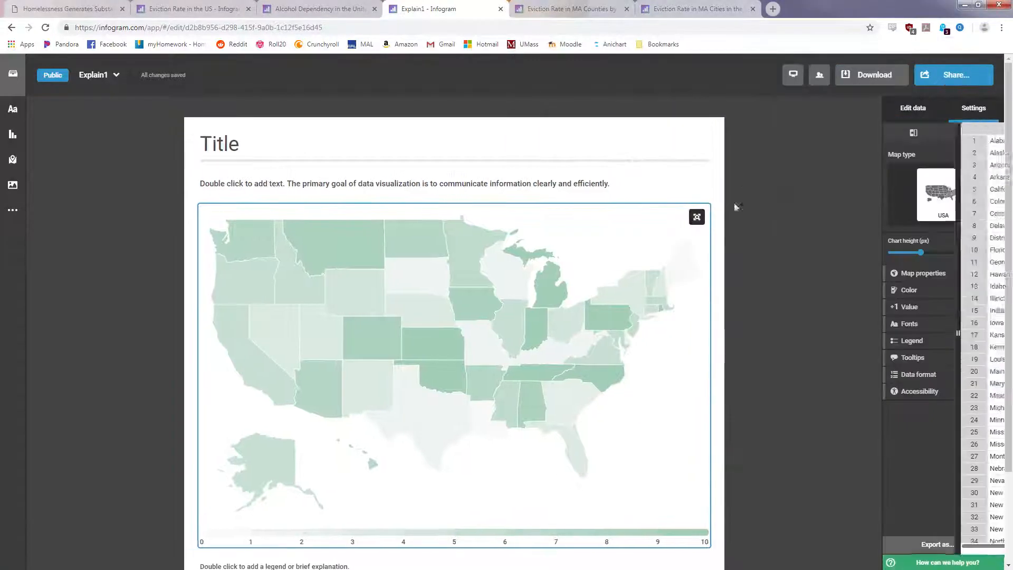
Upload the evstates0816 Excel workbook as the map's data
{"action": "left_click", "coordinate": [912, 108]}
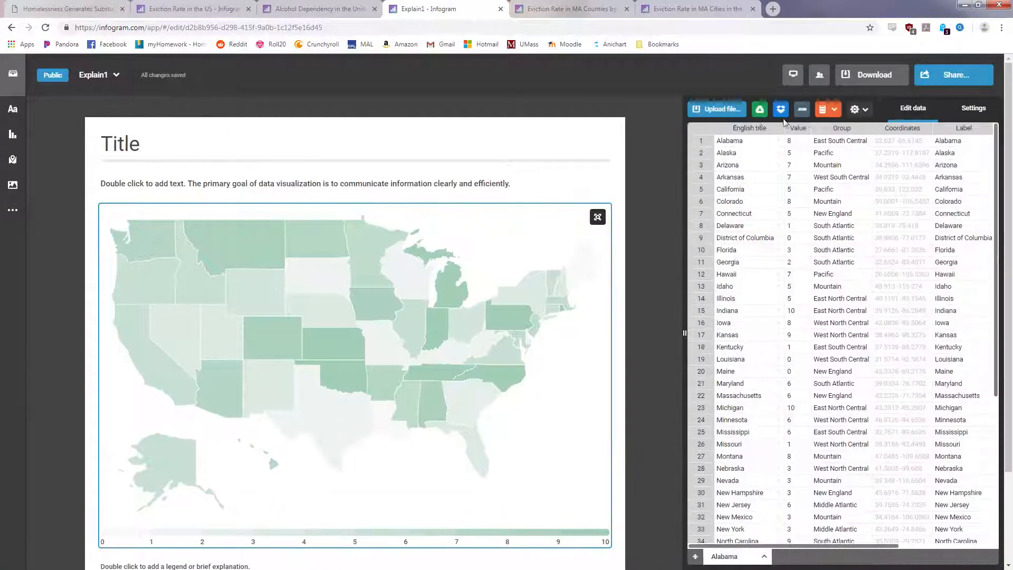
{"action": "left_click", "coordinate": [716, 109]}
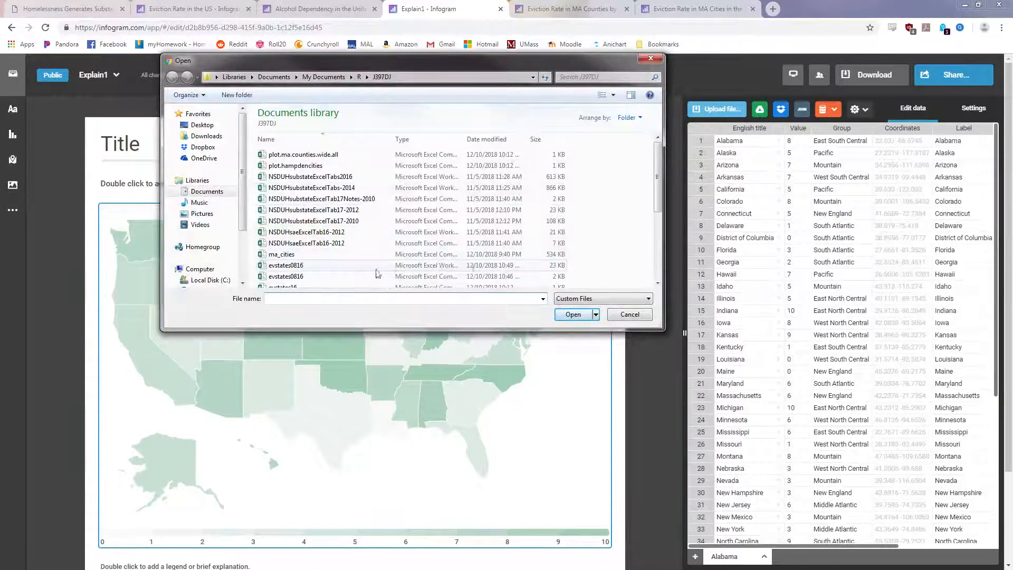
{"action": "left_click", "coordinate": [375, 266]}
{"action": "left_click", "coordinate": [573, 314]}
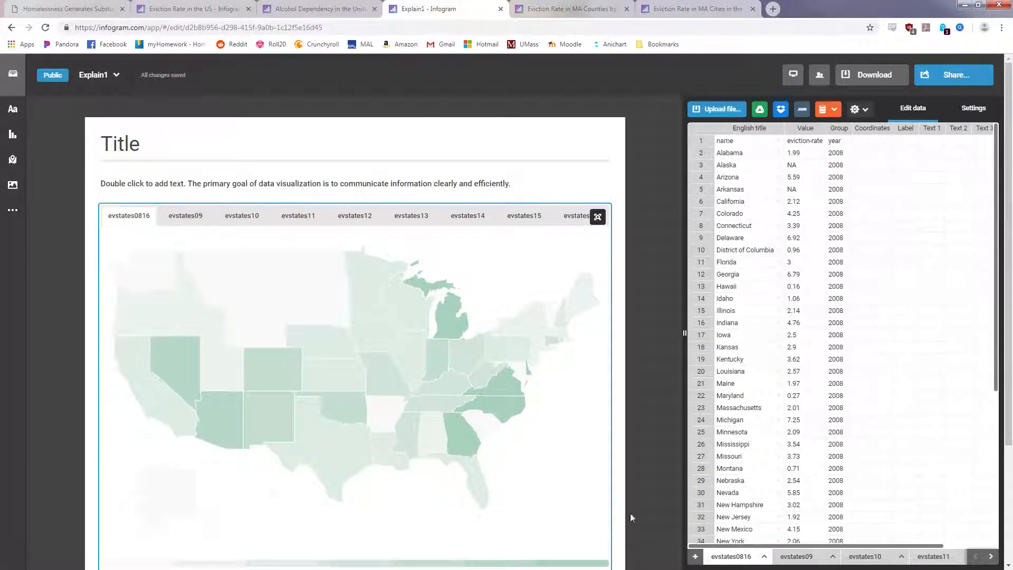
Rename the evstates0816 data sheet to 2008
{"action": "left_click", "coordinate": [763, 557]}
{"action": "left_click", "coordinate": [744, 528]}
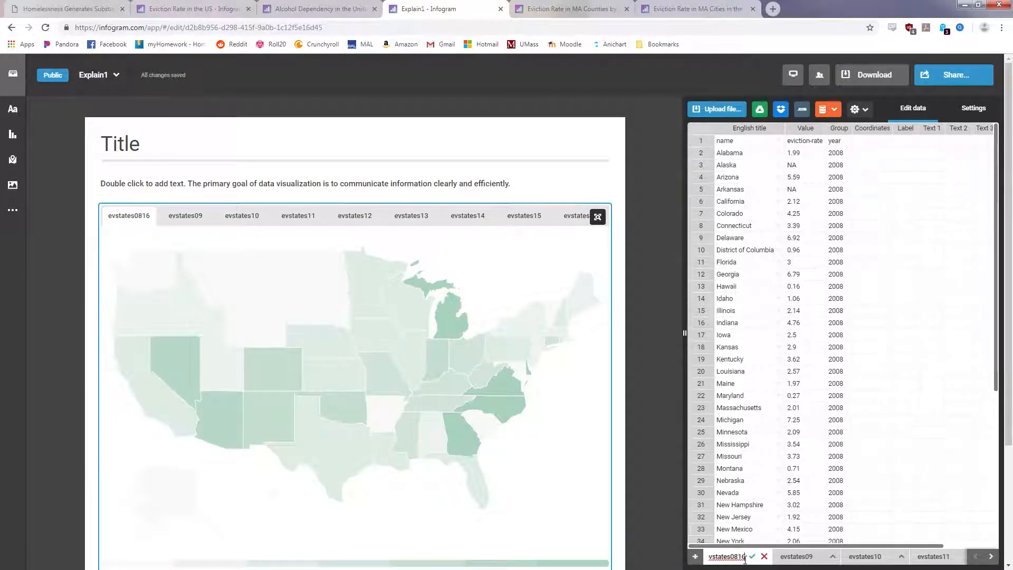
{"action": "type", "text": "2008"}
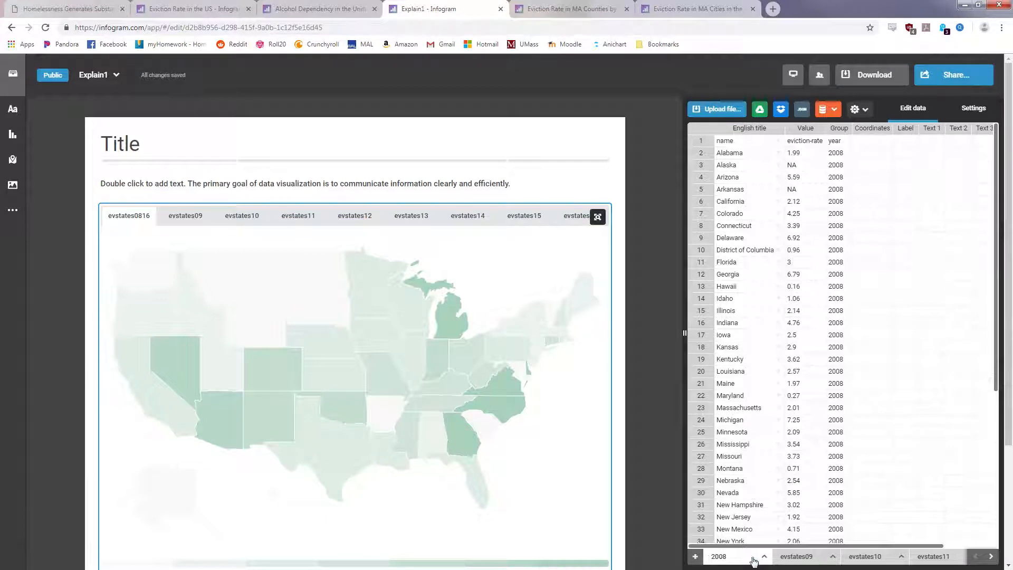
View the map's evstates09 to evstates12 sheets, then return to 2008 and check a state's tooltip
{"action": "left_click", "coordinate": [192, 218]}
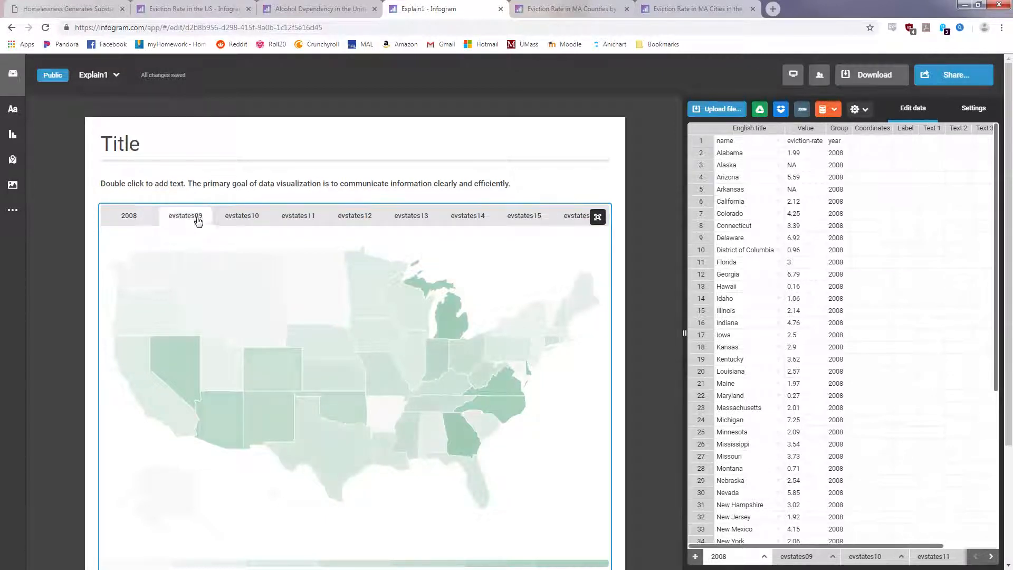
{"action": "left_click", "coordinate": [243, 218]}
{"action": "left_click", "coordinate": [293, 221]}
{"action": "left_click", "coordinate": [343, 220]}
{"action": "scroll", "coordinate": [448, 317], "scroll_direction": "down", "scroll_amount": 1}
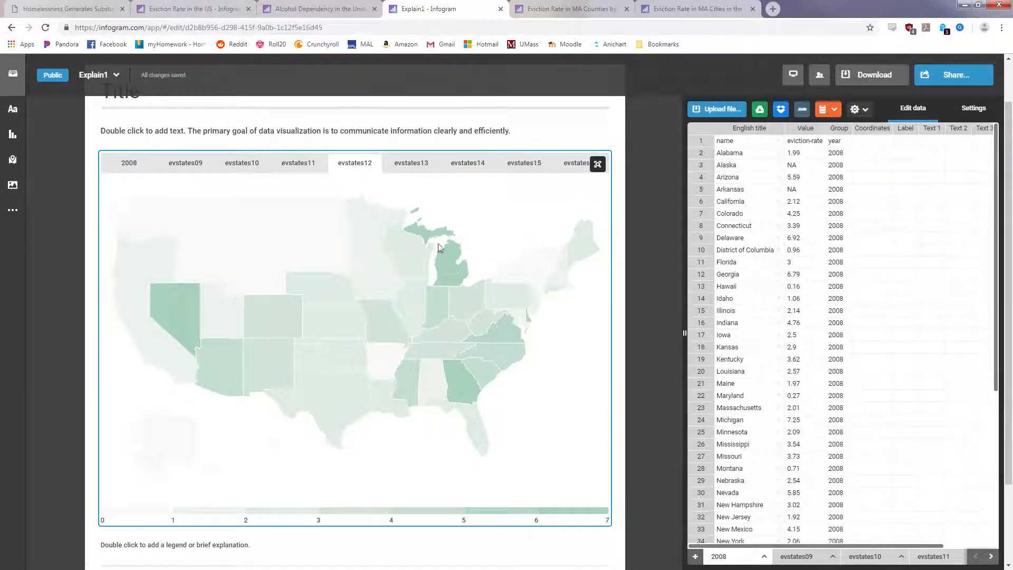
{"action": "left_click", "coordinate": [133, 167]}
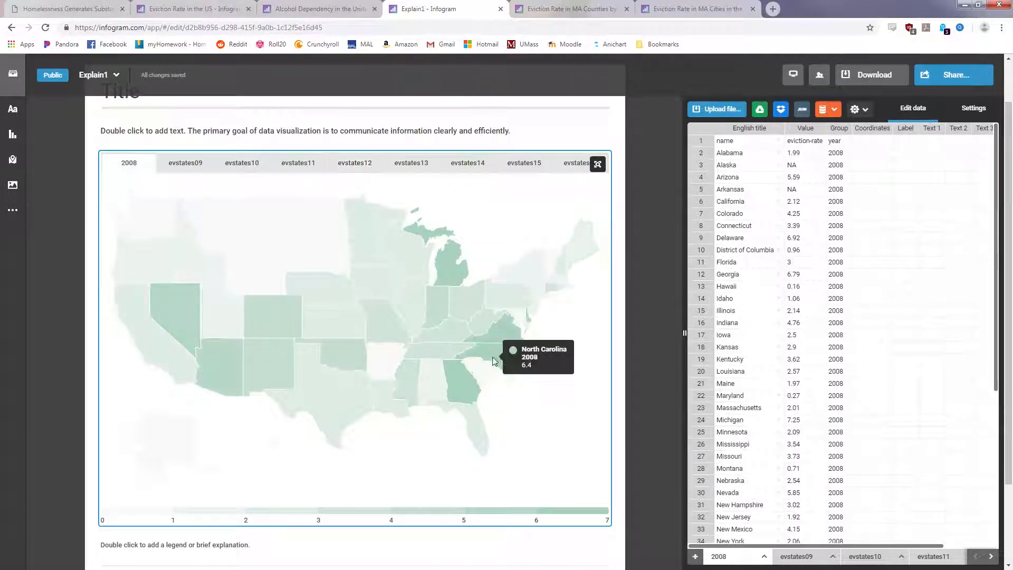
Turn off group names in the map's tooltips
{"action": "left_click", "coordinate": [606, 246]}
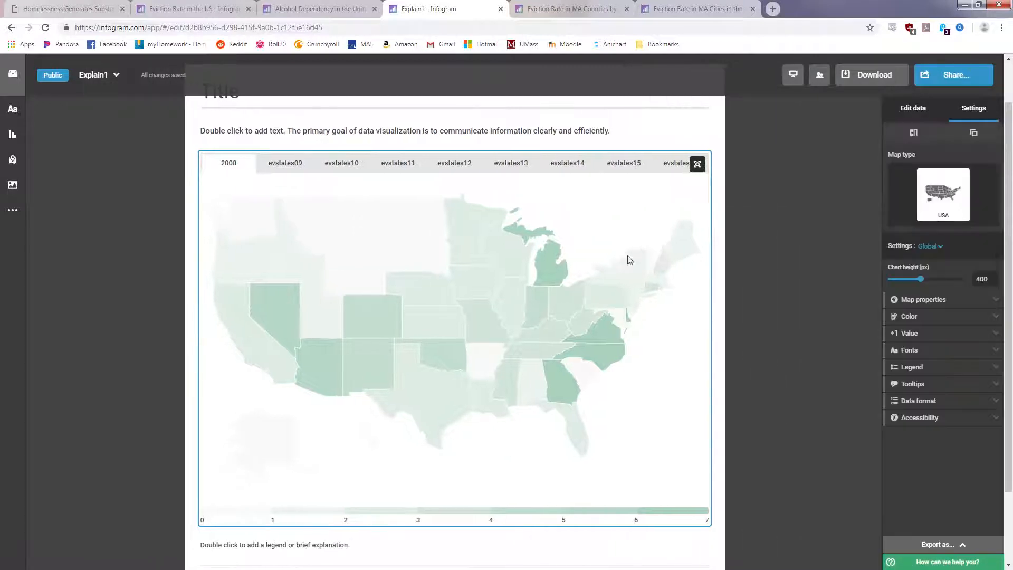
{"action": "left_click", "coordinate": [927, 383]}
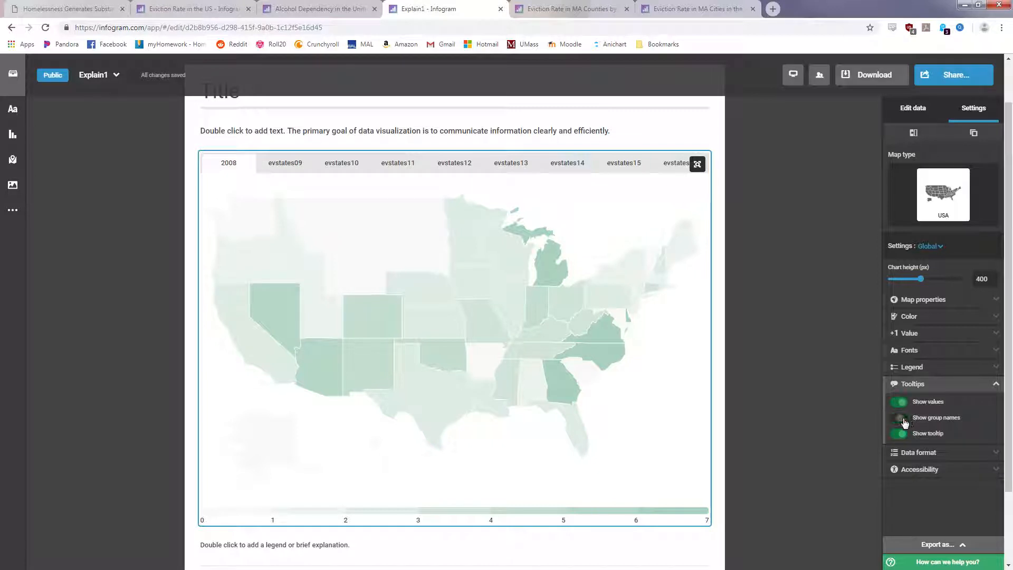
Hide group names in the map's tooltips, reopen the map's data and check the tooltips of a few states
{"action": "left_click", "coordinate": [903, 419]}
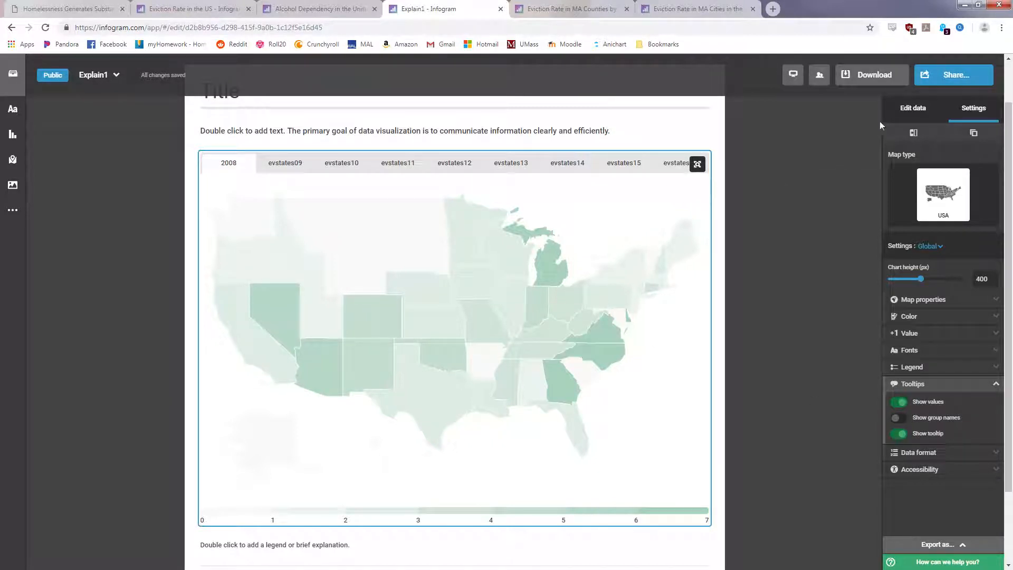
{"action": "left_click", "coordinate": [912, 109]}
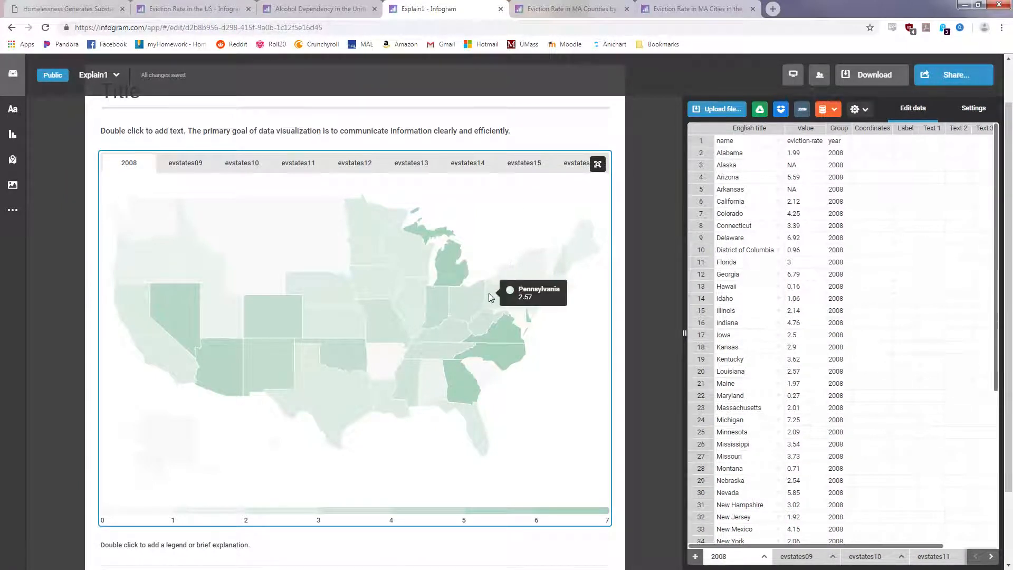
{"action": "scroll", "coordinate": [445, 275], "scroll_direction": "up", "scroll_amount": 1}
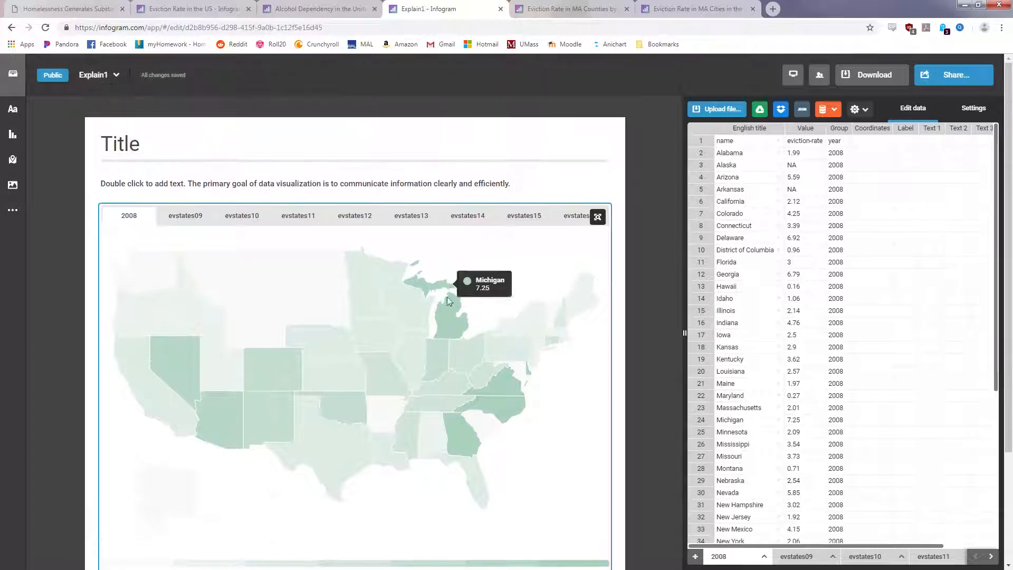
Replace the placeholder paragraph above the map with "Explanation text" and "..." on a second line
{"action": "double_click", "coordinate": [486, 186]}
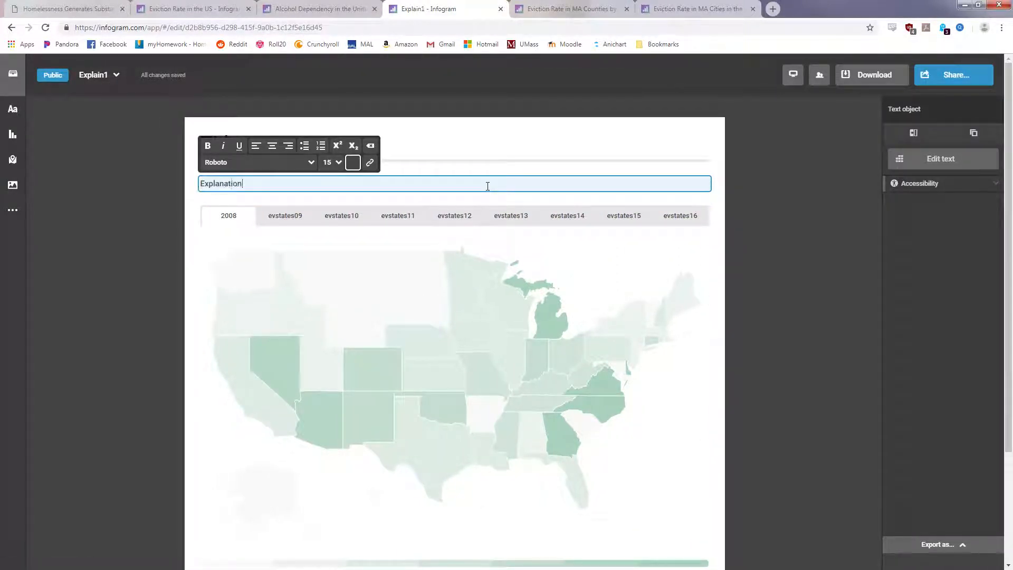
{"action": "type", "text": "Explanation text"}
{"action": "key", "text": "Return"}
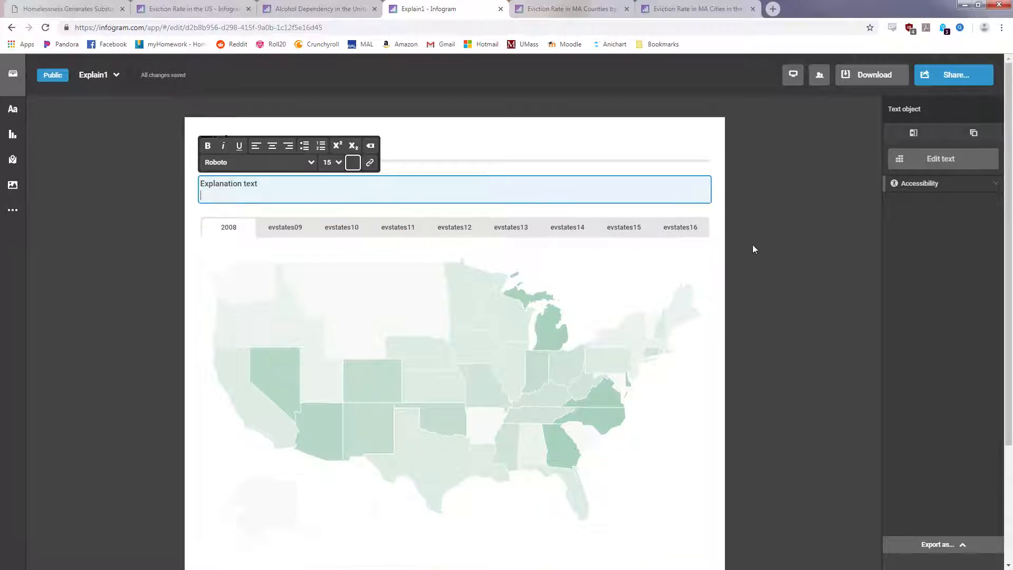
{"action": "left_click", "coordinate": [767, 311]}
Look at the legend placeholder below the map, then compare with the finished Eviction Rate in the US project and return to Explain1
{"action": "scroll", "coordinate": [664, 327], "scroll_direction": "down", "scroll_amount": 3}
{"action": "left_click", "coordinate": [259, 455]}
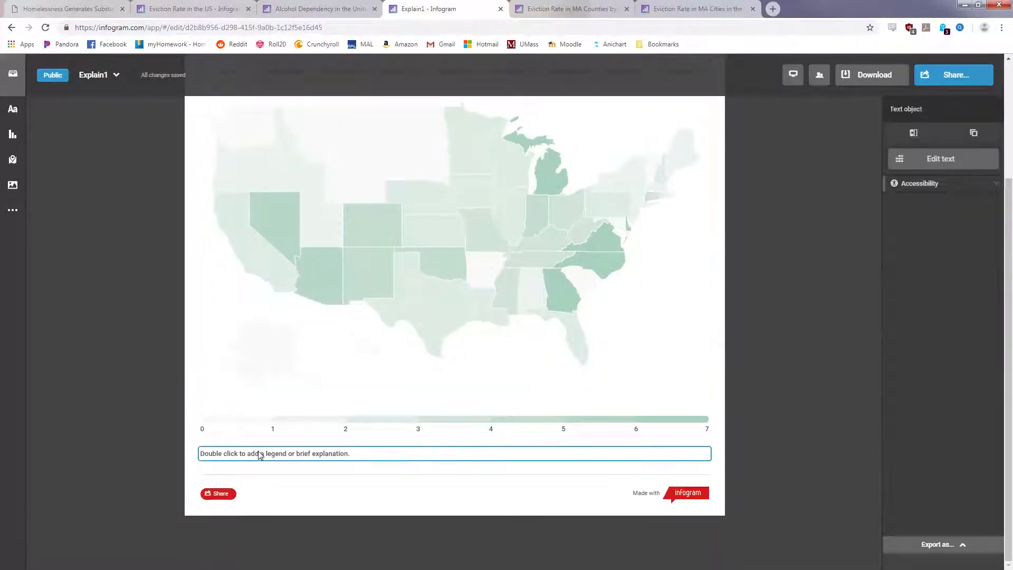
{"action": "scroll", "coordinate": [720, 412], "scroll_direction": "up", "scroll_amount": 10}
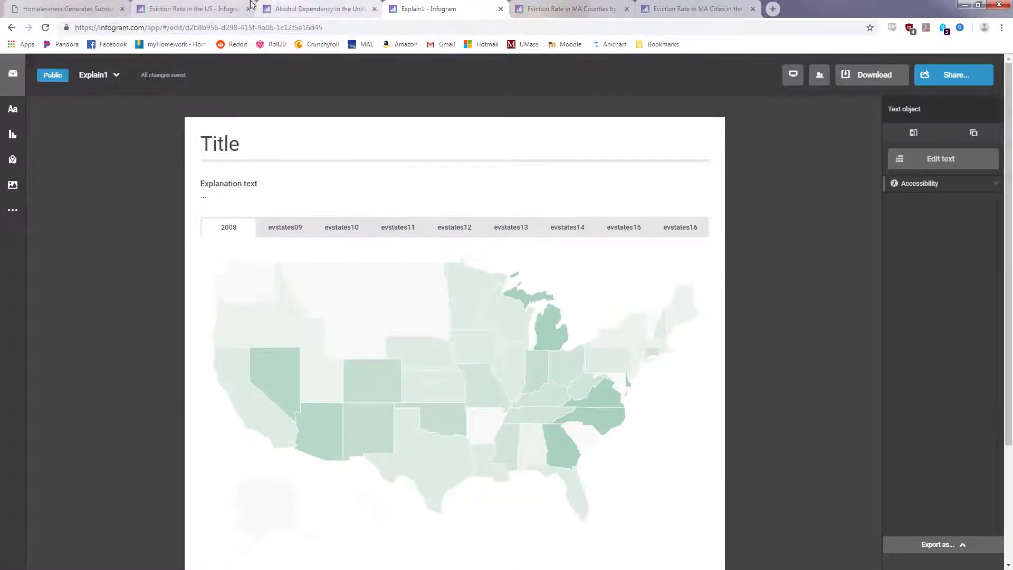
{"action": "left_click", "coordinate": [192, 8]}
{"action": "scroll", "coordinate": [211, 151], "scroll_direction": "up", "scroll_amount": 1}
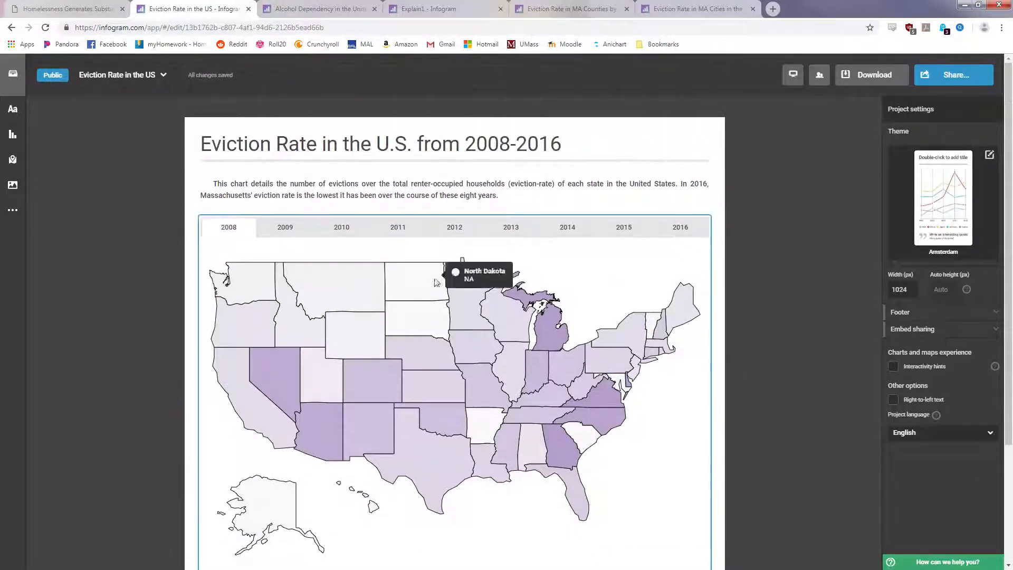
{"action": "left_click", "coordinate": [428, 8]}
Set the map's hot color for high values to the purple theme color AB91C5
{"action": "left_click", "coordinate": [673, 325]}
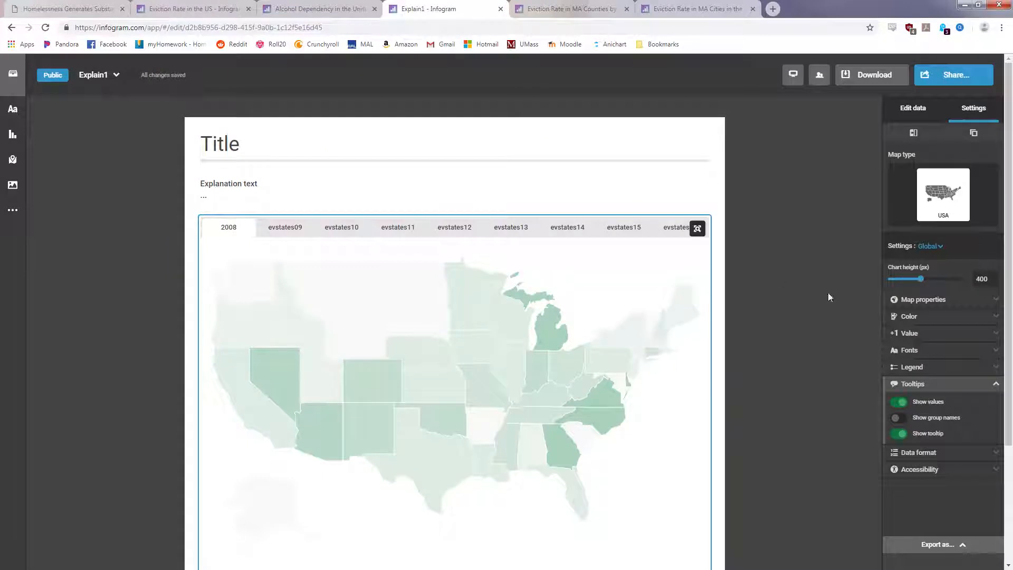
{"action": "left_click", "coordinate": [909, 317]}
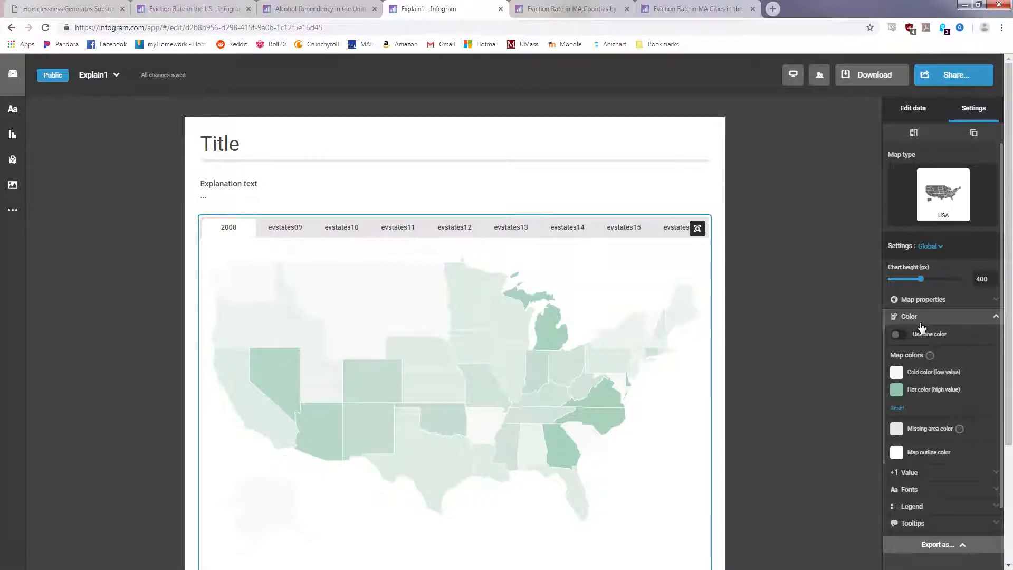
{"action": "left_click", "coordinate": [897, 390]}
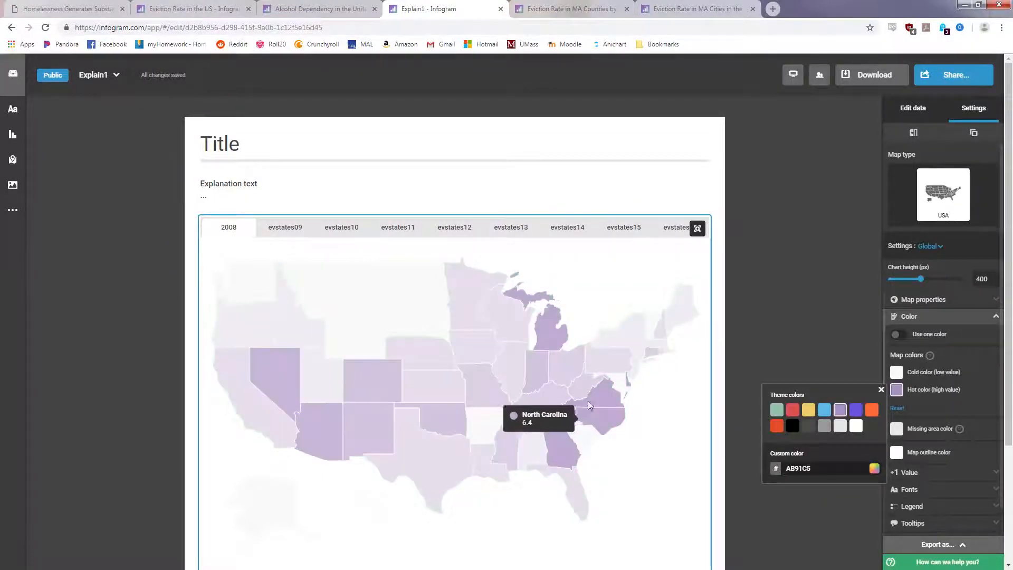
{"action": "left_click", "coordinate": [834, 331]}
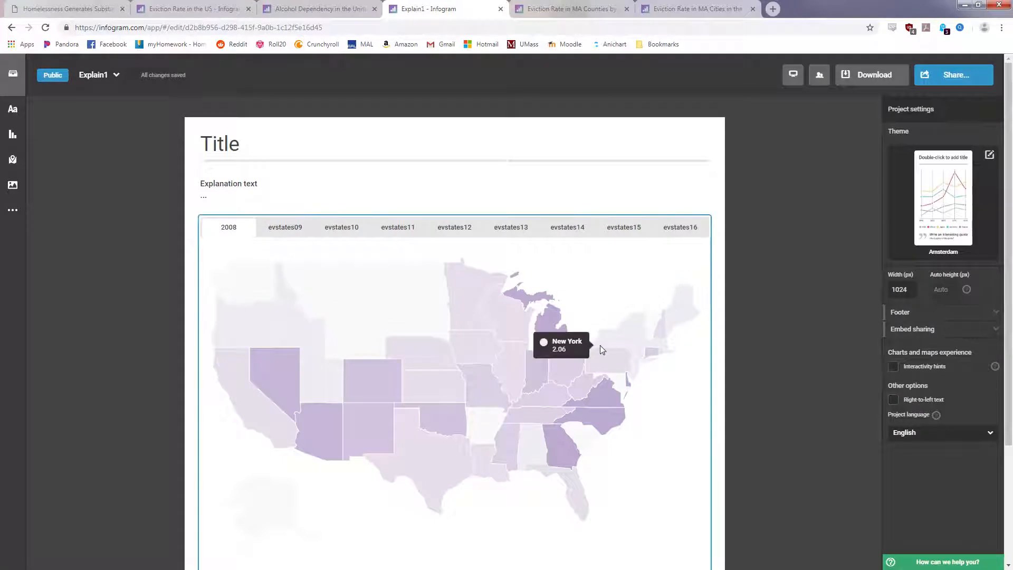
Set the map outline color to black and check the outlined map
{"action": "left_click", "coordinate": [549, 344]}
{"action": "scroll", "coordinate": [911, 350], "scroll_direction": "down", "scroll_amount": 1}
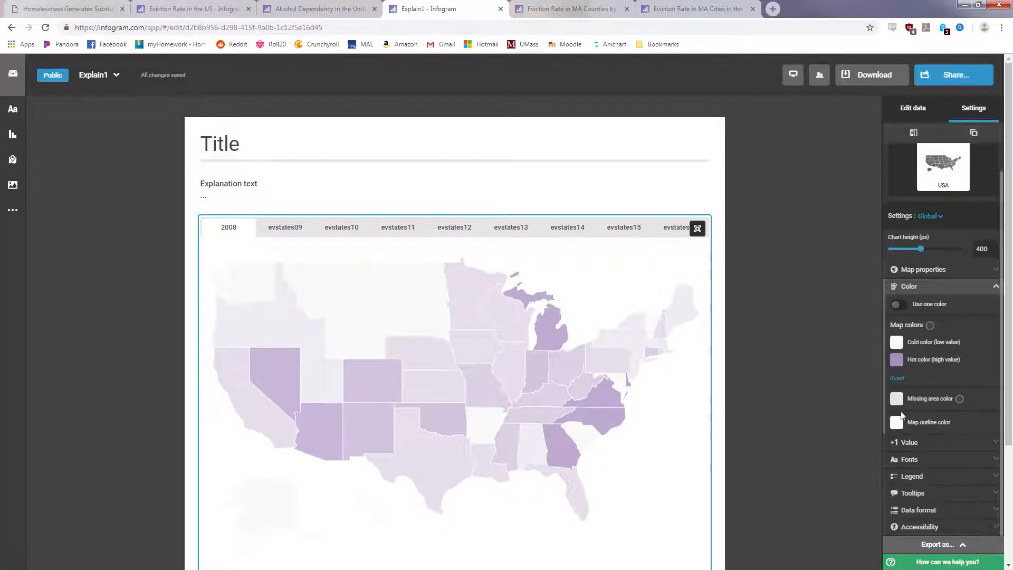
{"action": "left_click", "coordinate": [897, 422]}
{"action": "left_click", "coordinate": [797, 457]}
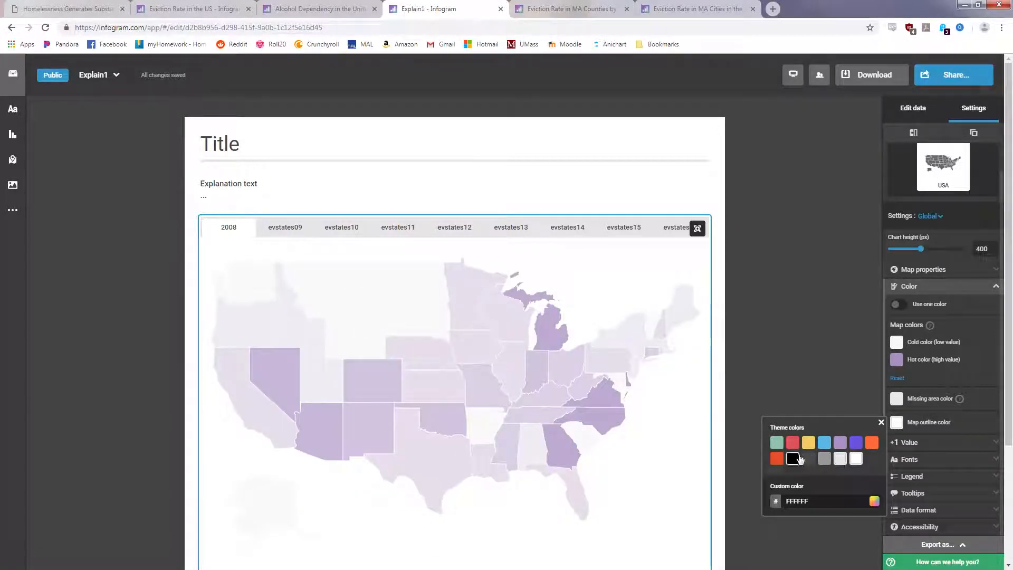
{"action": "left_click", "coordinate": [815, 332]}
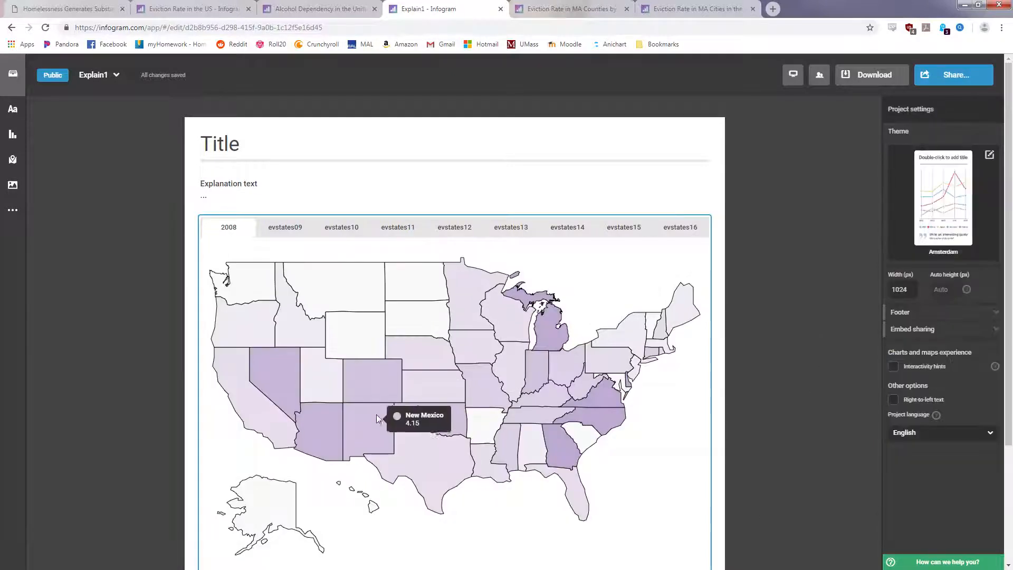
{"action": "scroll", "coordinate": [376, 414], "scroll_direction": "down", "scroll_amount": 1}
{"action": "scroll", "coordinate": [585, 334], "scroll_direction": "up", "scroll_amount": 1}
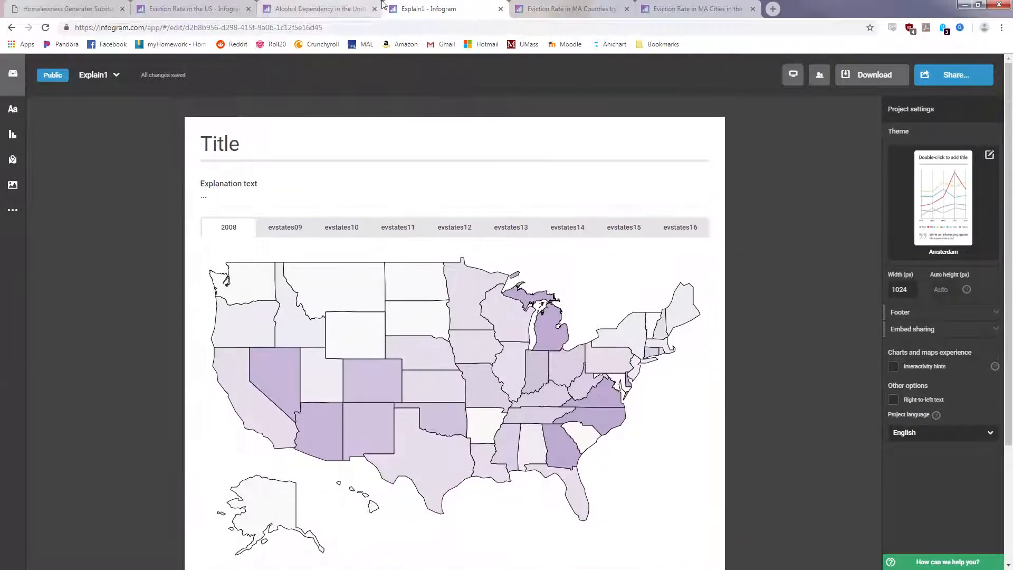
Examine the published Alcohol Dependency in the U.S. map and its state tooltips, then return to Explain1
{"action": "left_click", "coordinate": [190, 8]}
{"action": "left_click", "coordinate": [305, 6]}
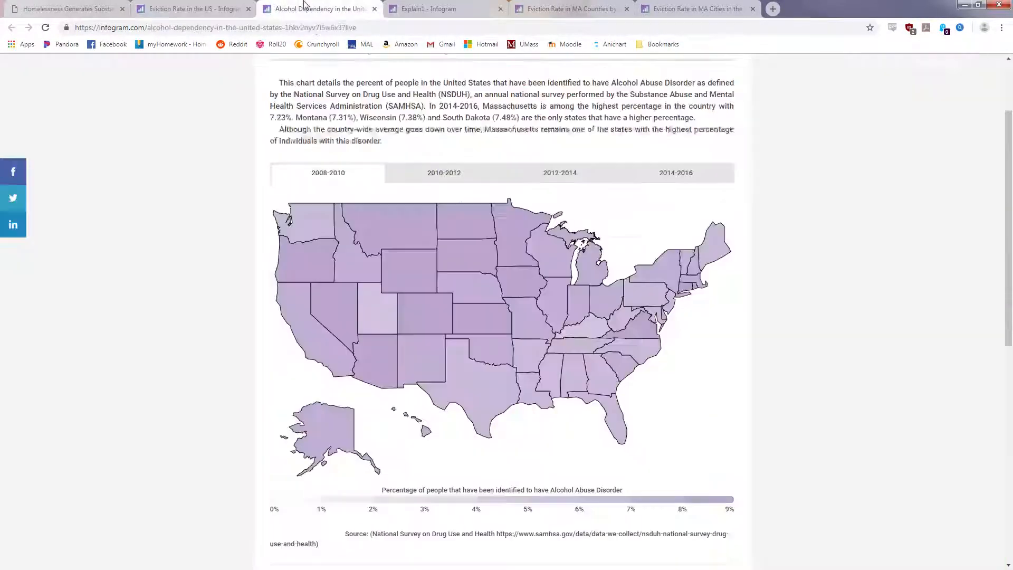
{"action": "scroll", "coordinate": [449, 237], "scroll_direction": "up", "scroll_amount": 1}
{"action": "scroll", "coordinate": [460, 295], "scroll_direction": "down", "scroll_amount": 1}
{"action": "scroll", "coordinate": [460, 295], "scroll_direction": "up", "scroll_amount": 1}
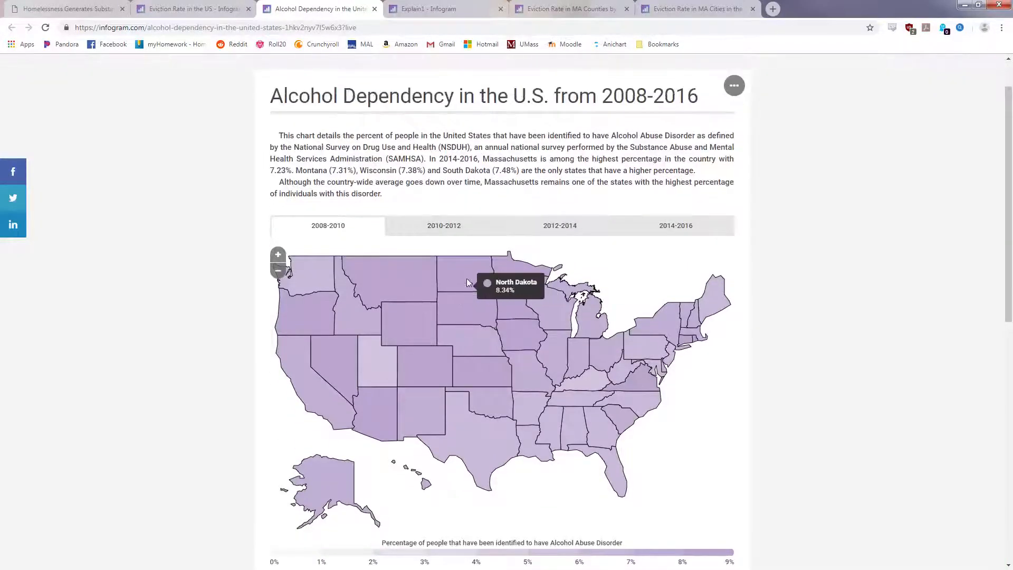
{"action": "left_click", "coordinate": [422, 10]}
{"action": "left_click", "coordinate": [316, 9]}
{"action": "left_click", "coordinate": [419, 9]}
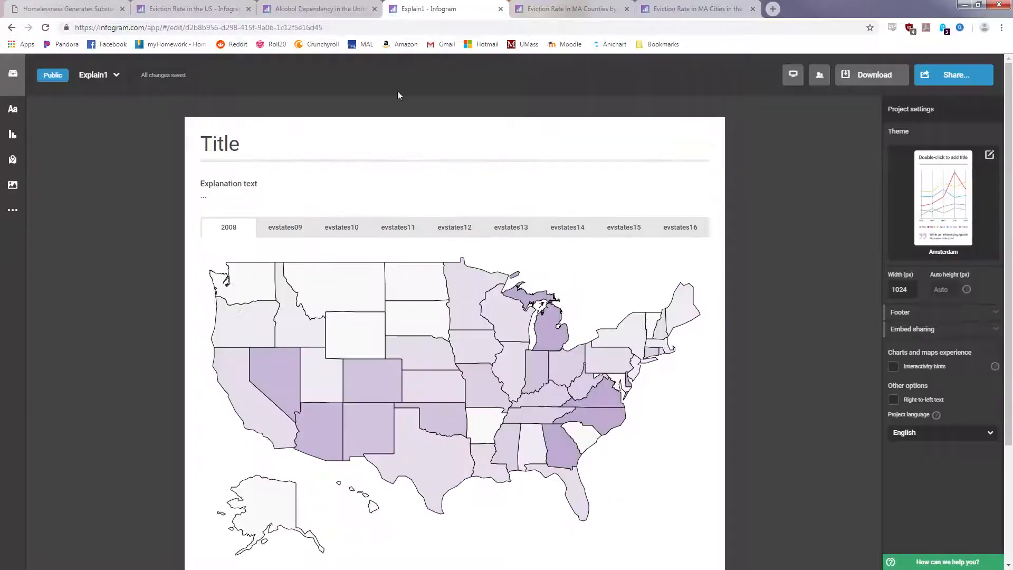
Close the Explain1 project and open the Infogram library in a new browser tab
{"action": "left_click", "coordinate": [501, 9]}
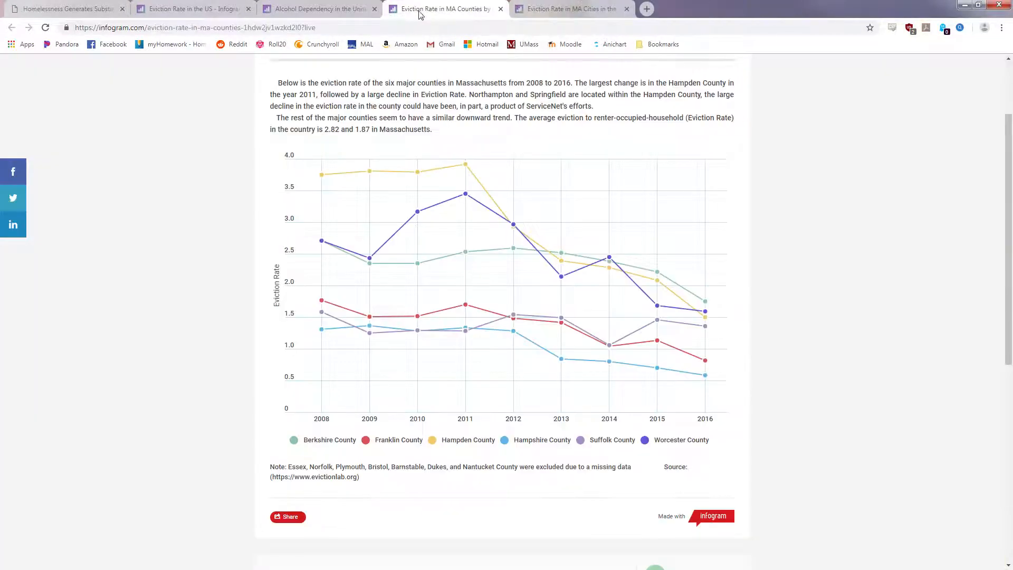
{"action": "left_click", "coordinate": [646, 9]}
{"action": "type", "text": "info"}
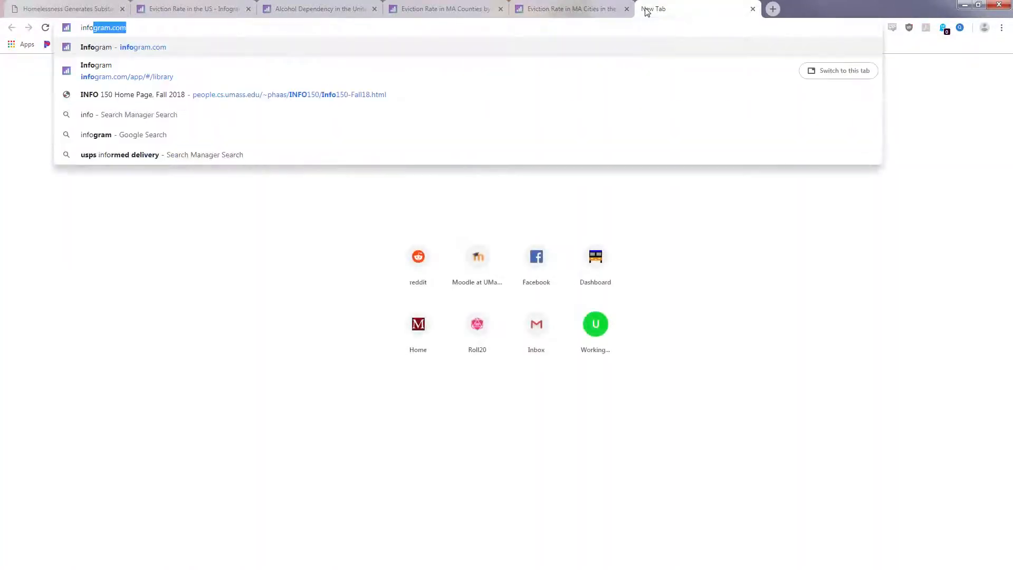
{"action": "key", "text": "Return"}
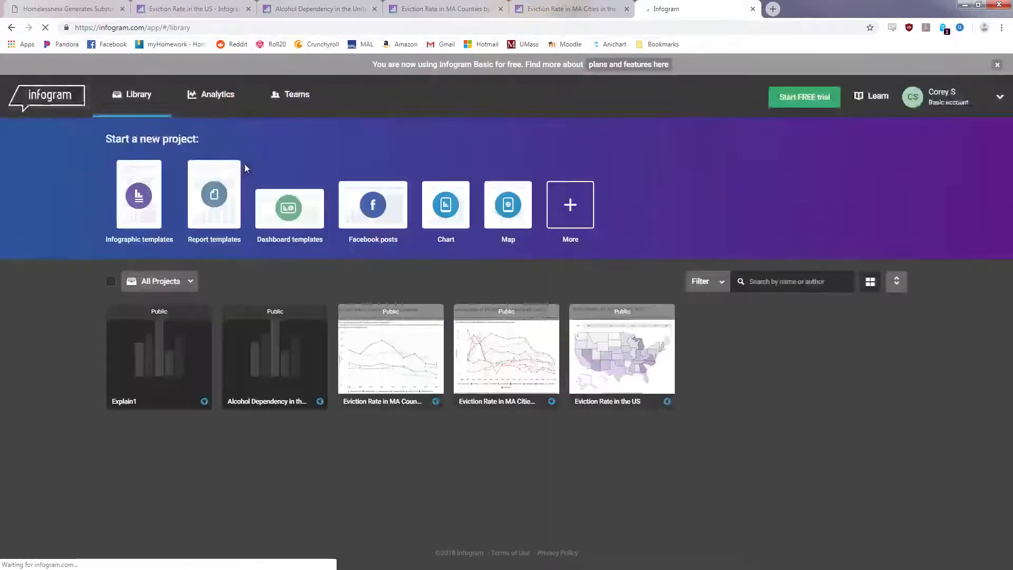
Create a public project named Explain2 from the United States single map template
{"action": "left_click", "coordinate": [508, 211]}
{"action": "left_click", "coordinate": [509, 209]}
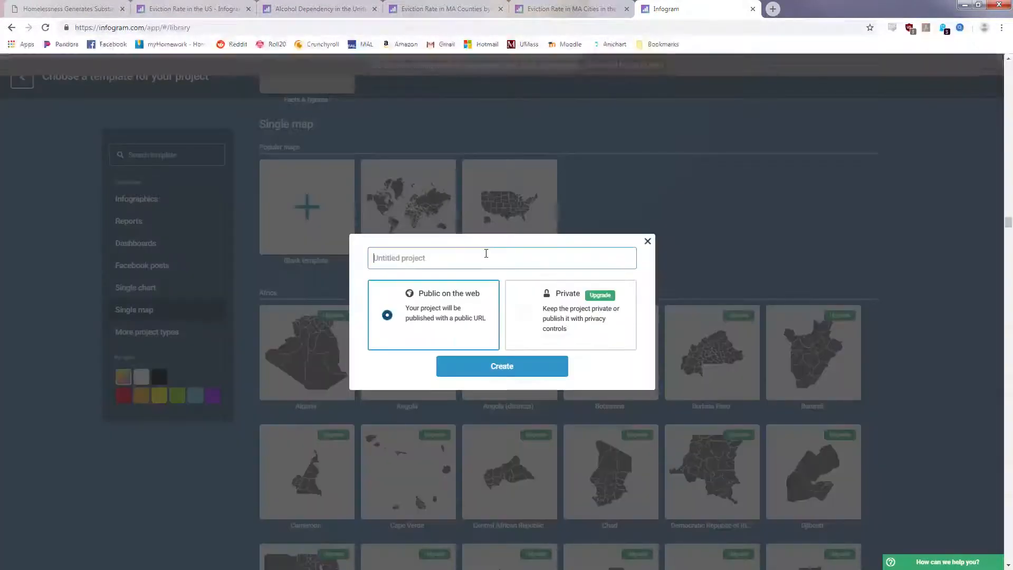
{"action": "key", "text": "BackSpace"}
{"action": "key", "text": "BackSpace"}
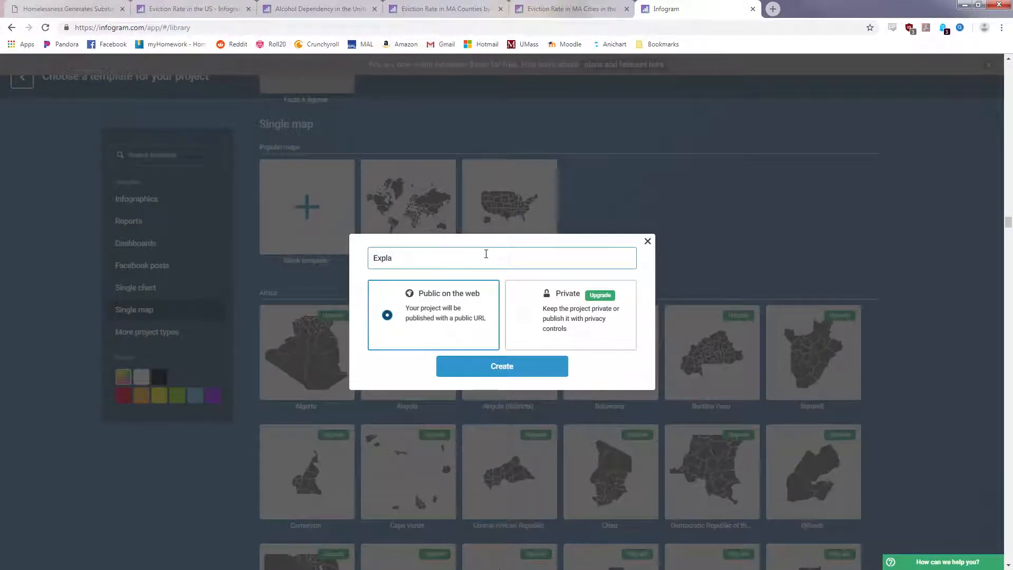
{"action": "left_click", "coordinate": [469, 366]}
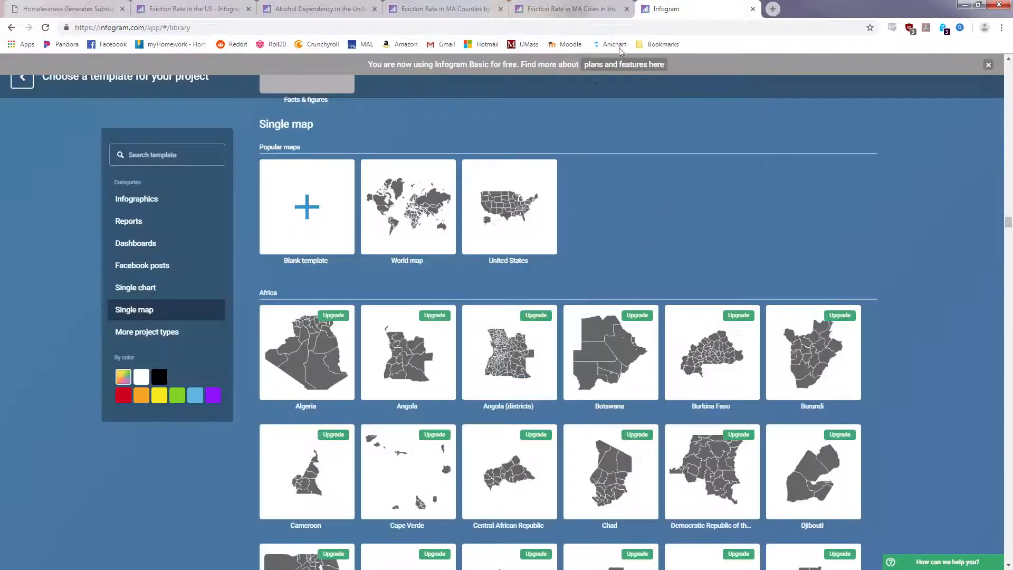
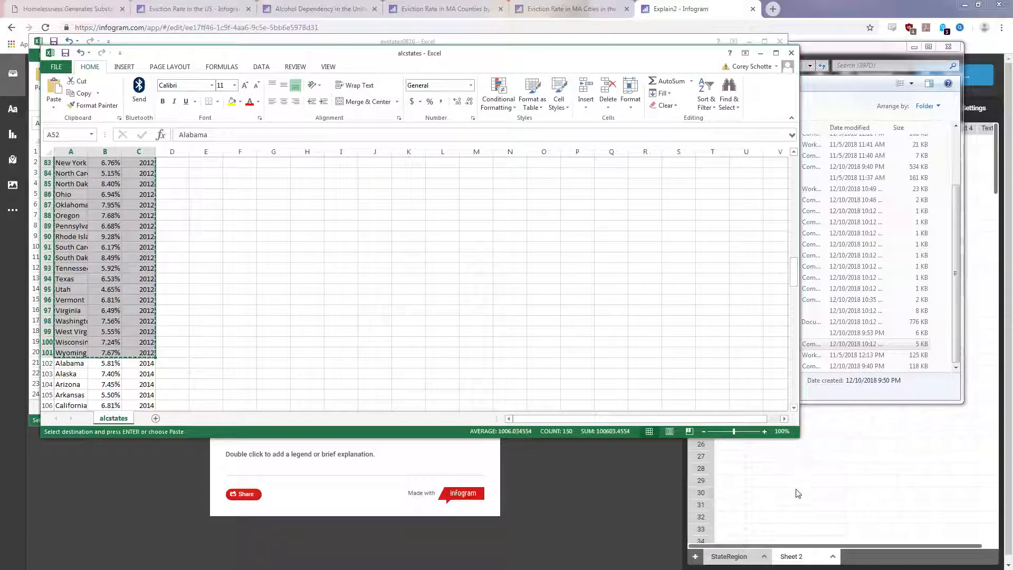
Paste the copied 2012 state rows from the alcstates workbook into Sheet 2 from its first cell and review the rows
{"action": "left_click", "coordinate": [726, 142]}
{"action": "key", "text": "ctrl+v"}
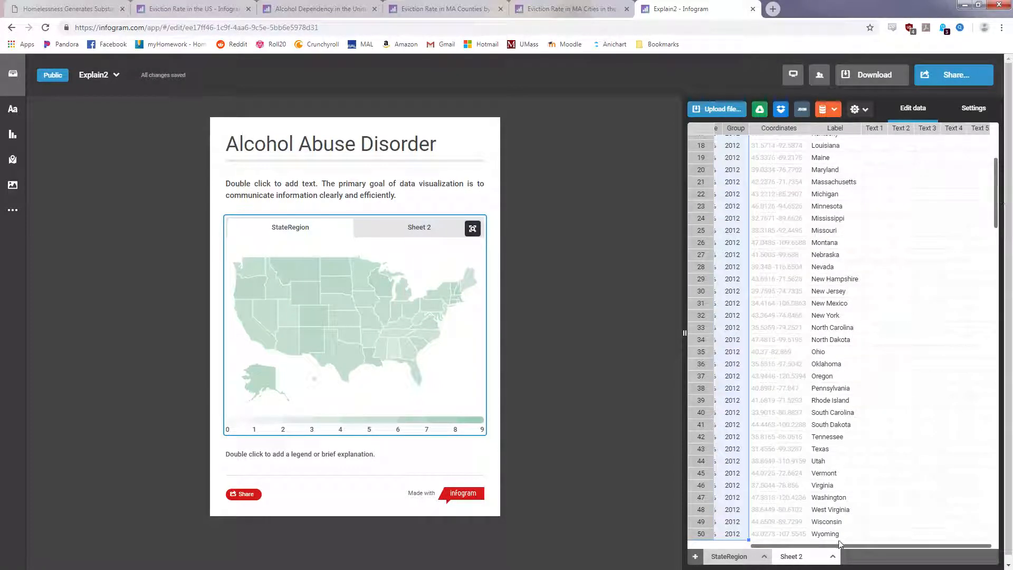
{"action": "left_click_drag", "start_coordinate": [843, 544], "coordinate": [781, 544]}
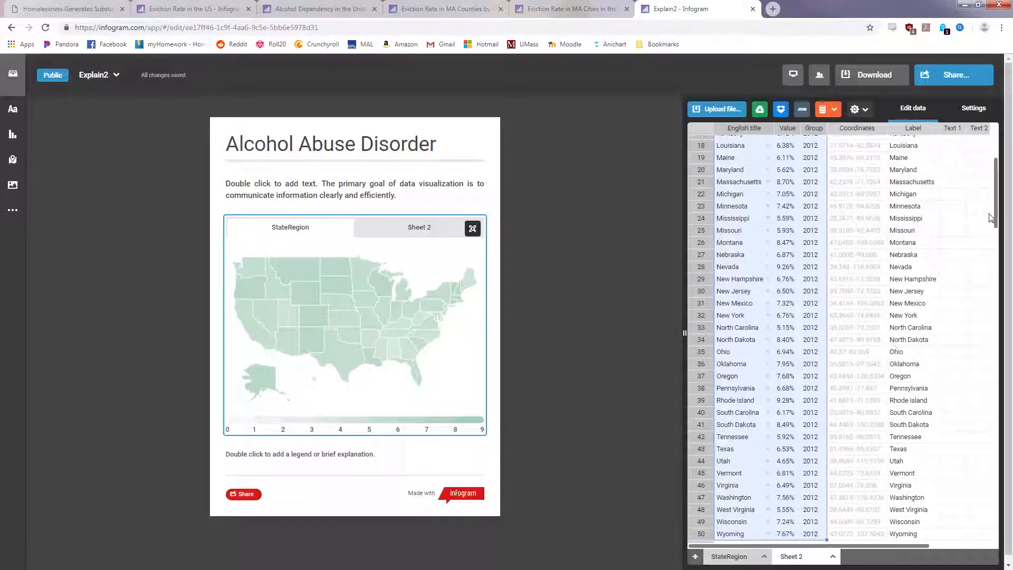
{"action": "left_click_drag", "start_coordinate": [996, 216], "coordinate": [999, 163]}
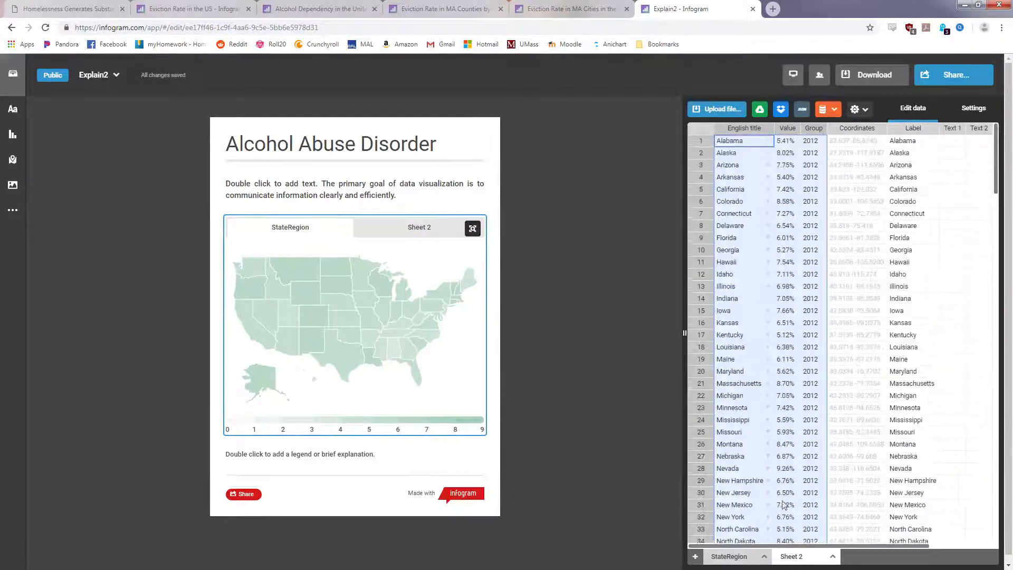
{"action": "key", "text": "ctrl+z"}
{"action": "scroll", "coordinate": [868, 301], "scroll_direction": "down", "scroll_amount": 20}
{"action": "scroll", "coordinate": [924, 160], "scroll_direction": "up", "scroll_amount": 20}
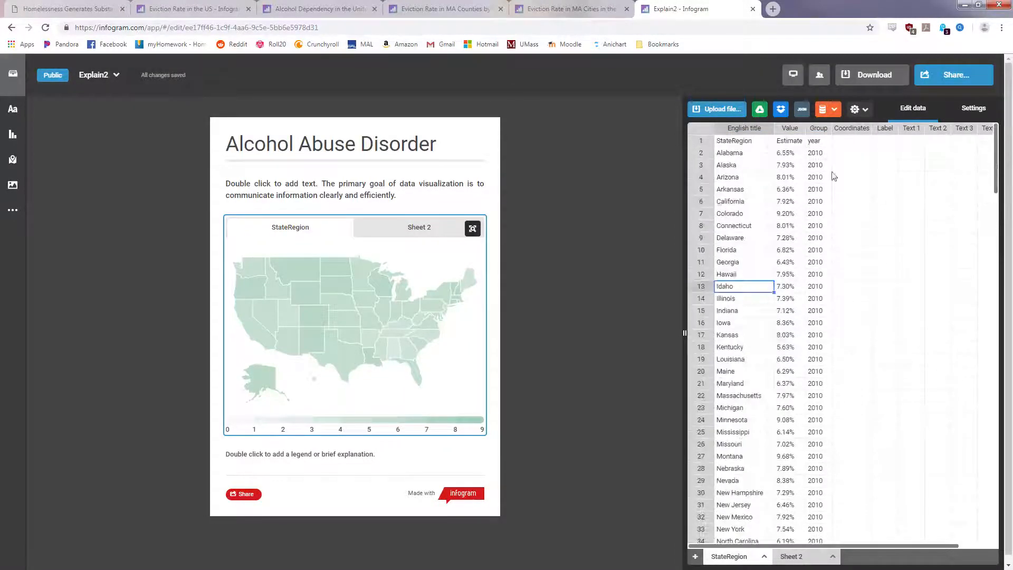
Switch between the map's two sheets, then rename the StateRegion data sheet to 2008-2010
{"action": "left_click", "coordinate": [396, 226]}
{"action": "left_click", "coordinate": [304, 230]}
{"action": "left_click", "coordinate": [764, 556]}
{"action": "left_click", "coordinate": [730, 523]}
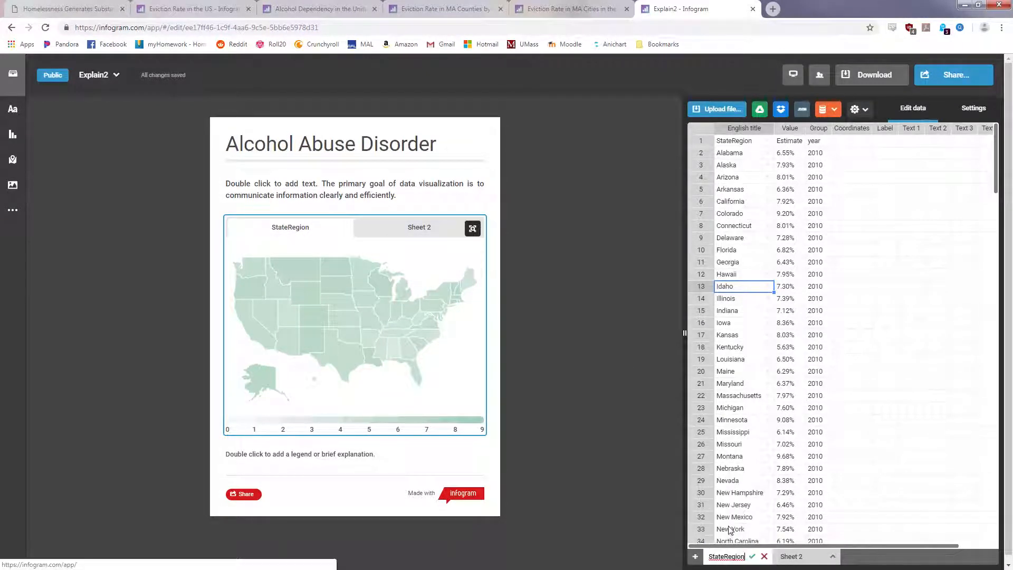
{"action": "left_click_drag", "start_coordinate": [720, 554], "coordinate": [682, 550]}
{"action": "type", "text": "2008-2010"}
{"action": "key", "text": "Return"}
Rename the Sheet 2 data sheet to 2010-2012 and leave the data editor
{"action": "left_click", "coordinate": [832, 557]}
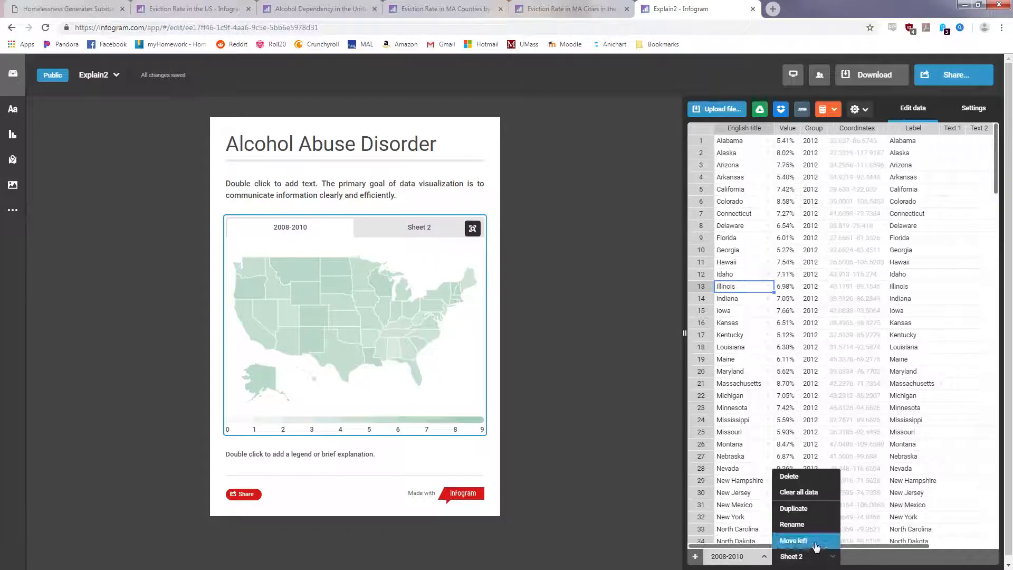
{"action": "left_click", "coordinate": [801, 524]}
{"action": "left_click_drag", "start_coordinate": [800, 554], "coordinate": [756, 551]}
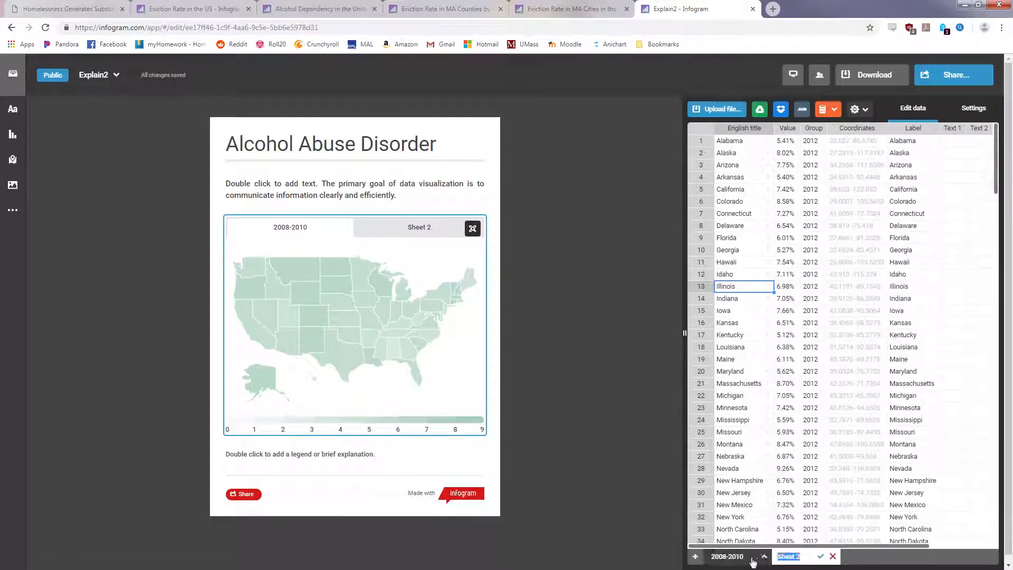
{"action": "type", "text": "2010-2012"}
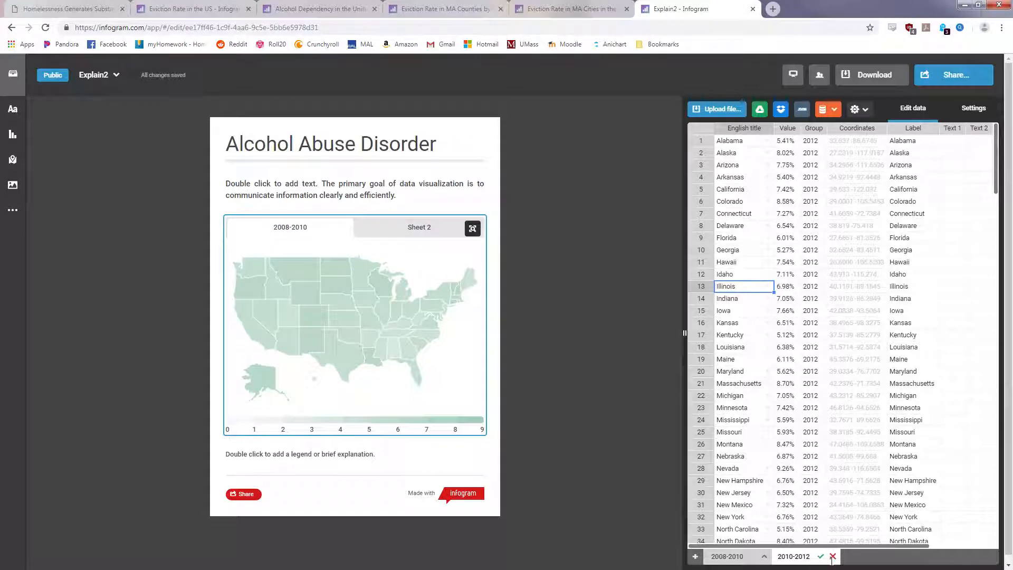
{"action": "left_click", "coordinate": [820, 556]}
{"action": "left_click", "coordinate": [581, 269]}
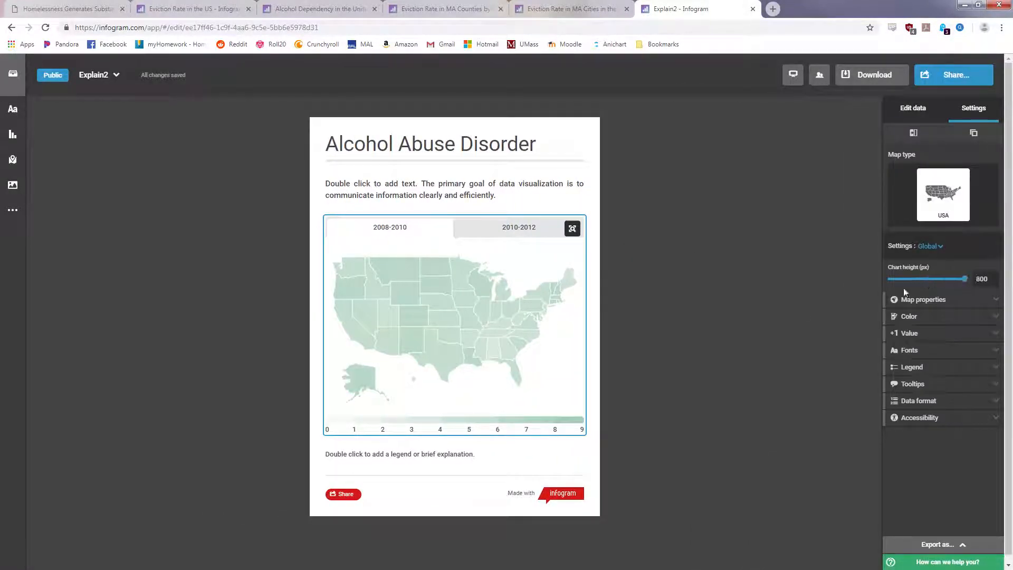
Widen the project page by entering a width of 1200 px and adjust the map's chart height to about 646 px
{"action": "left_click_drag", "start_coordinate": [956, 278], "coordinate": [947, 282]}
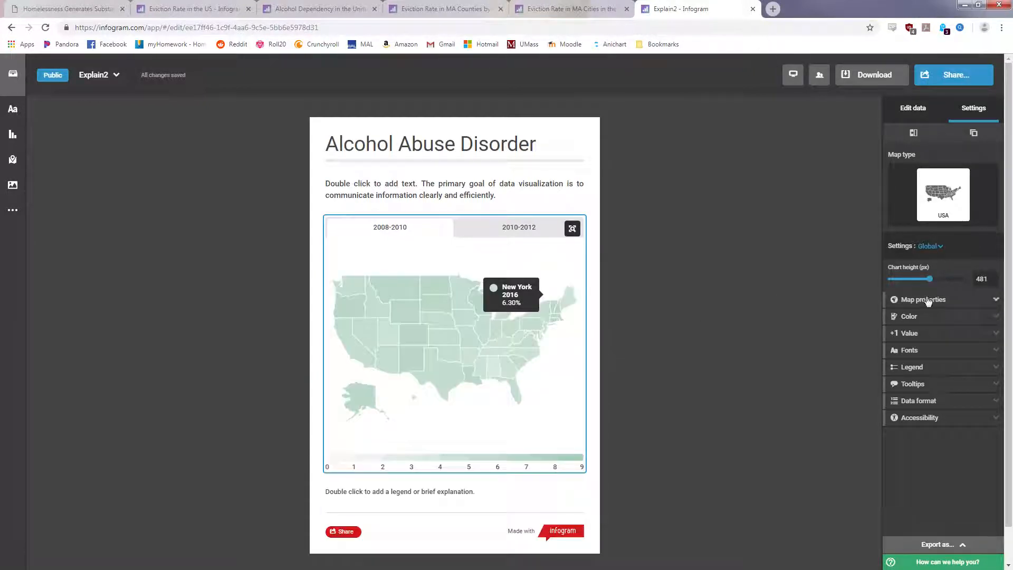
{"action": "left_click", "coordinate": [694, 287]}
{"action": "double_click", "coordinate": [902, 289]}
{"action": "type", "text": "1200"}
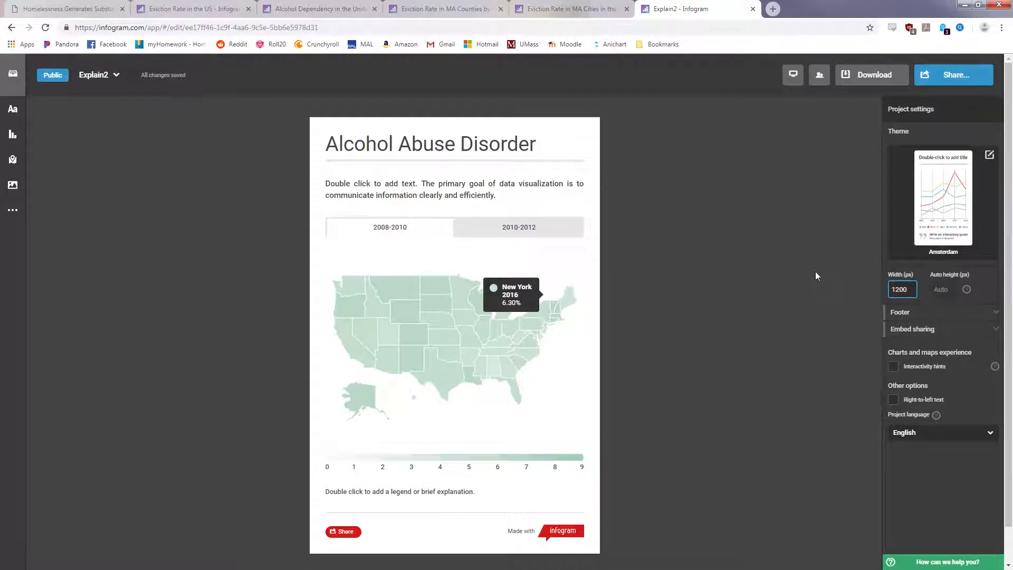
{"action": "key", "text": "Return"}
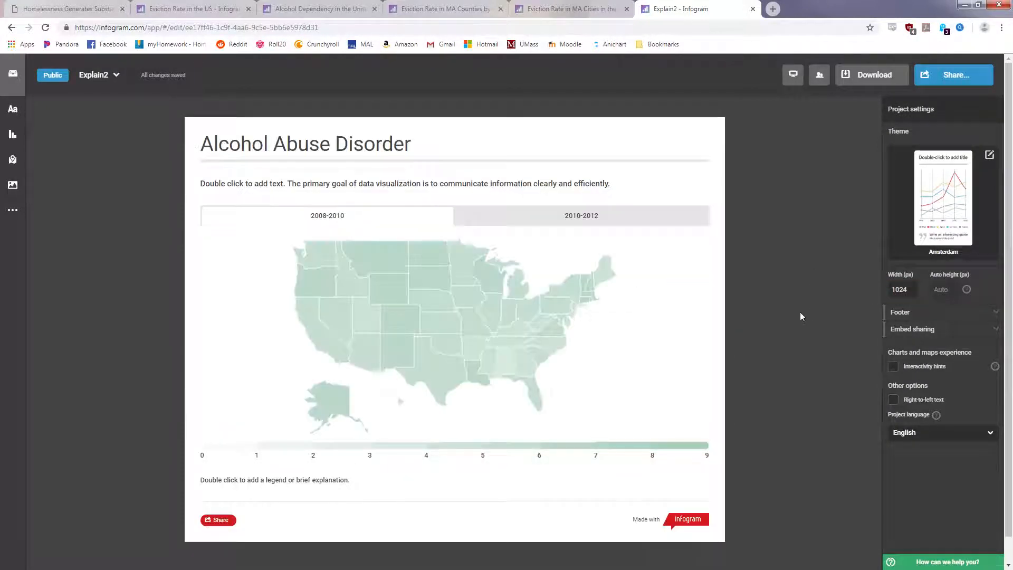
{"action": "left_click", "coordinate": [669, 324]}
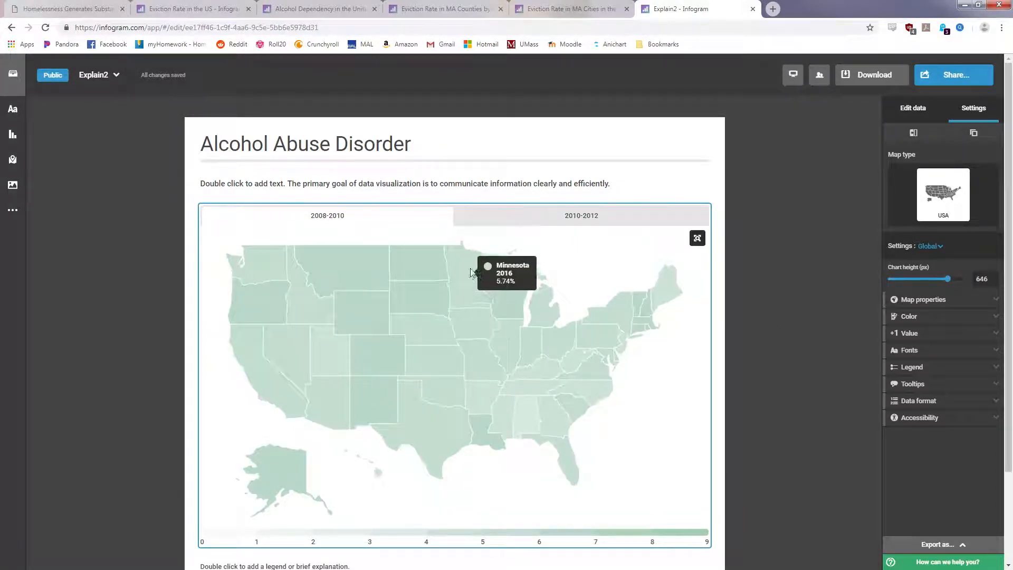
Compare the 2008-2010 and 2010-2012 maps by switching between them and checking the percentage legend and state values
{"action": "left_click", "coordinate": [539, 211]}
{"action": "left_click", "coordinate": [355, 215]}
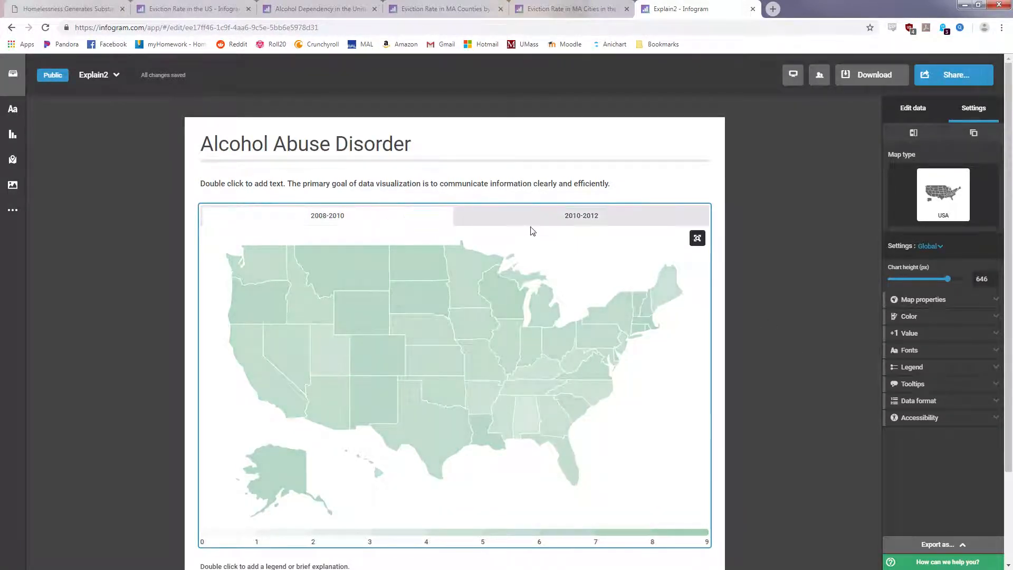
{"action": "left_click", "coordinate": [537, 223]}
{"action": "left_click", "coordinate": [369, 219]}
{"action": "left_click", "coordinate": [558, 224]}
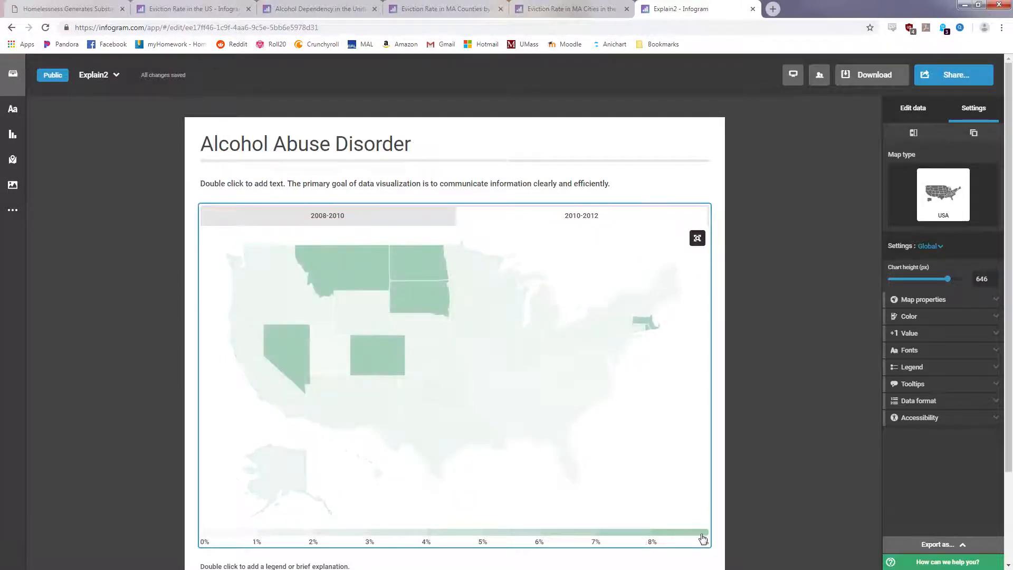
{"action": "mouse_move", "coordinate": [652, 325]}
{"action": "left_click", "coordinate": [366, 225]}
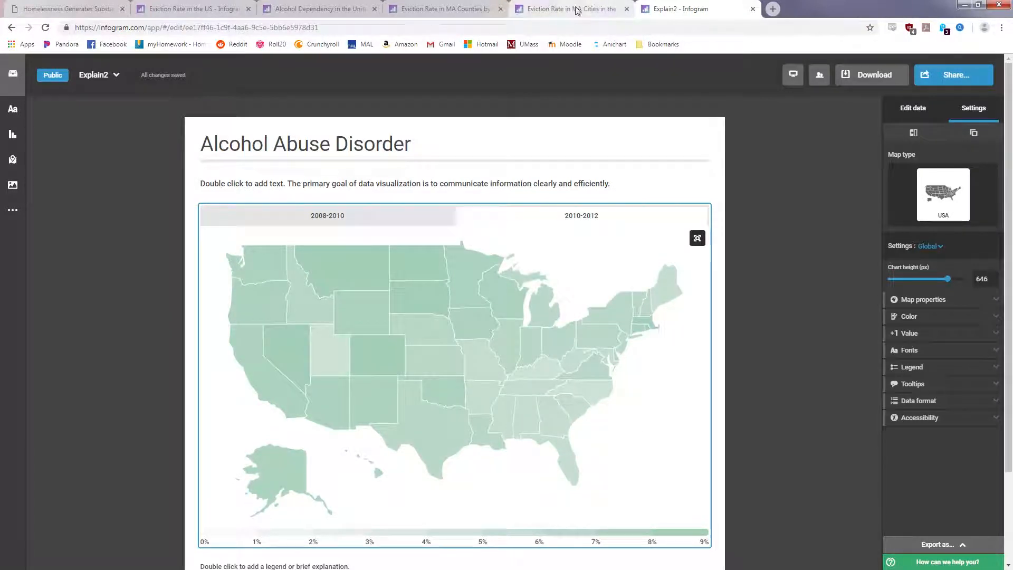
{"action": "scroll", "coordinate": [525, 448], "scroll_direction": "down", "scroll_amount": 1}
{"action": "scroll", "coordinate": [328, 211], "scroll_direction": "up", "scroll_amount": 1}
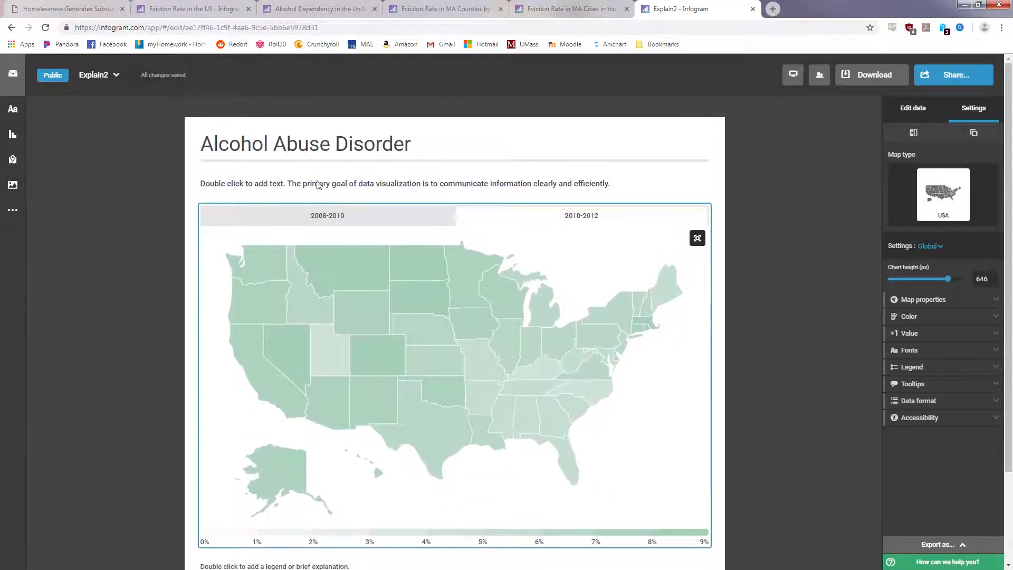
Review the published Hampden County cities and Massachusetts counties line charts and the report's notes on formatting the counties data
{"action": "left_click", "coordinate": [591, 8]}
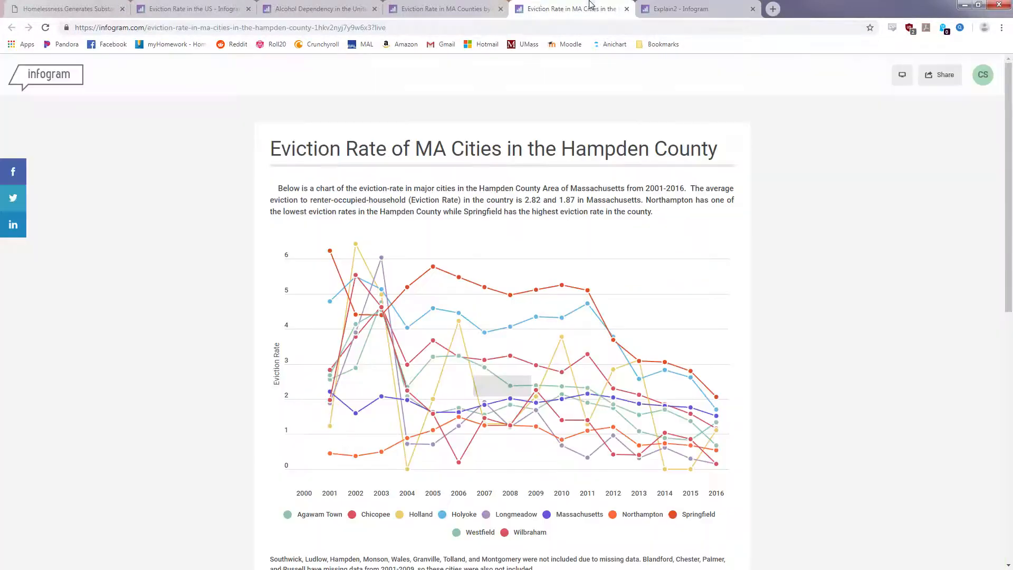
{"action": "left_click", "coordinate": [468, 5]}
{"action": "scroll", "coordinate": [524, 250], "scroll_direction": "up", "scroll_amount": 2}
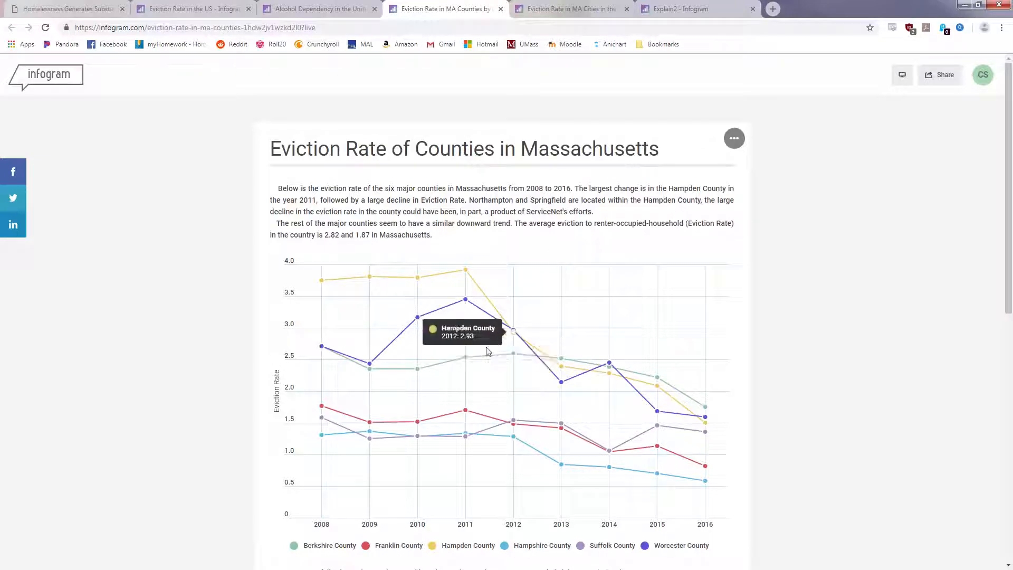
{"action": "left_click", "coordinate": [105, 9]}
{"action": "scroll", "coordinate": [737, 355], "scroll_direction": "down", "scroll_amount": 5}
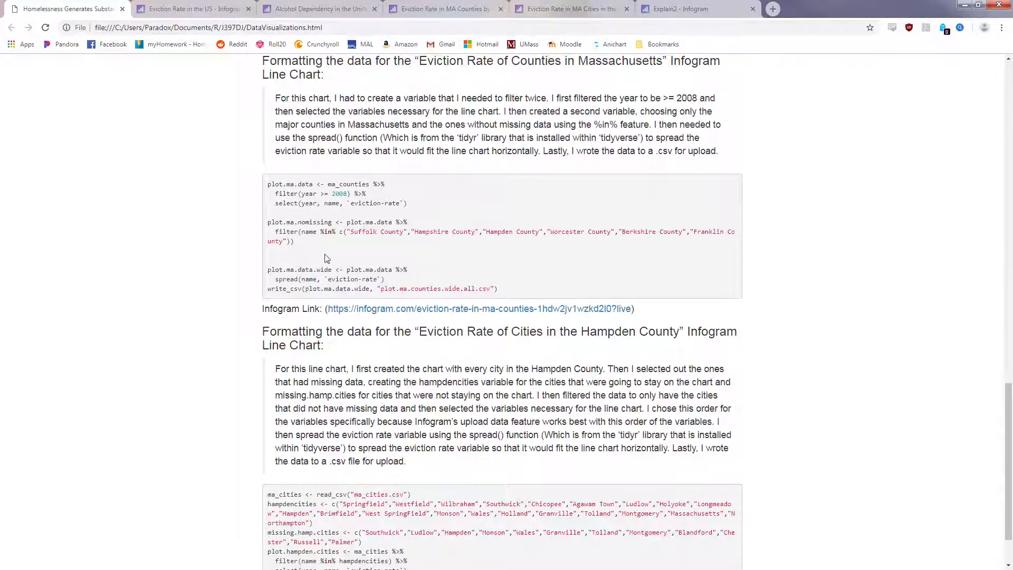
Return to the Infogram project library and try to create a public project from the Line single chart template
{"action": "left_click", "coordinate": [681, 9]}
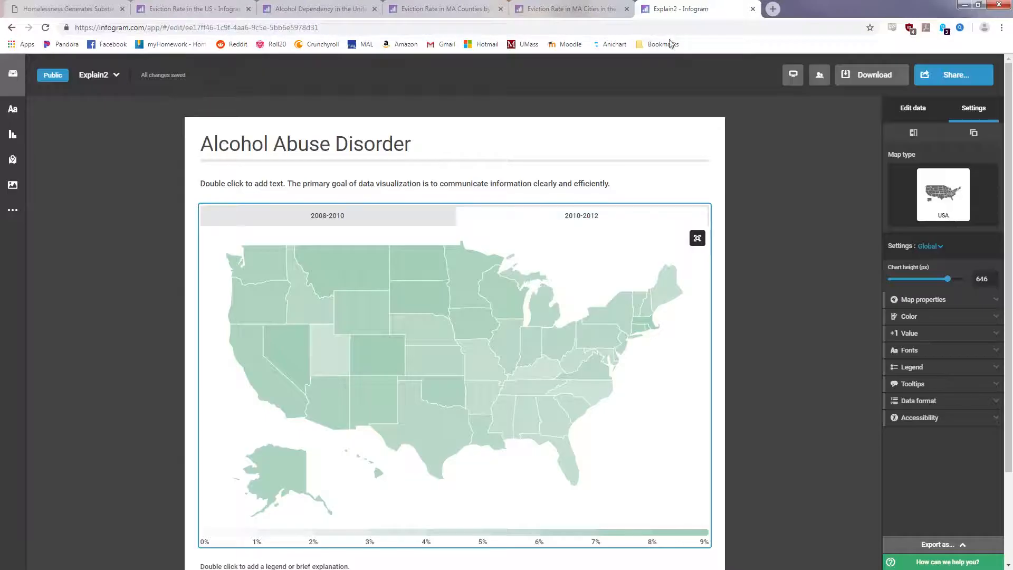
{"action": "left_click", "coordinate": [12, 73]}
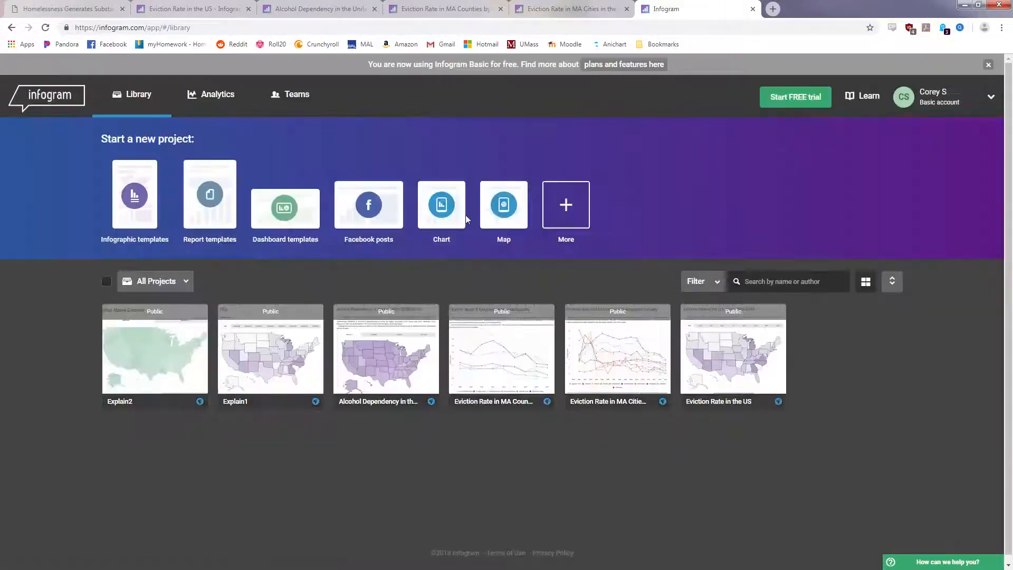
{"action": "left_click", "coordinate": [446, 214]}
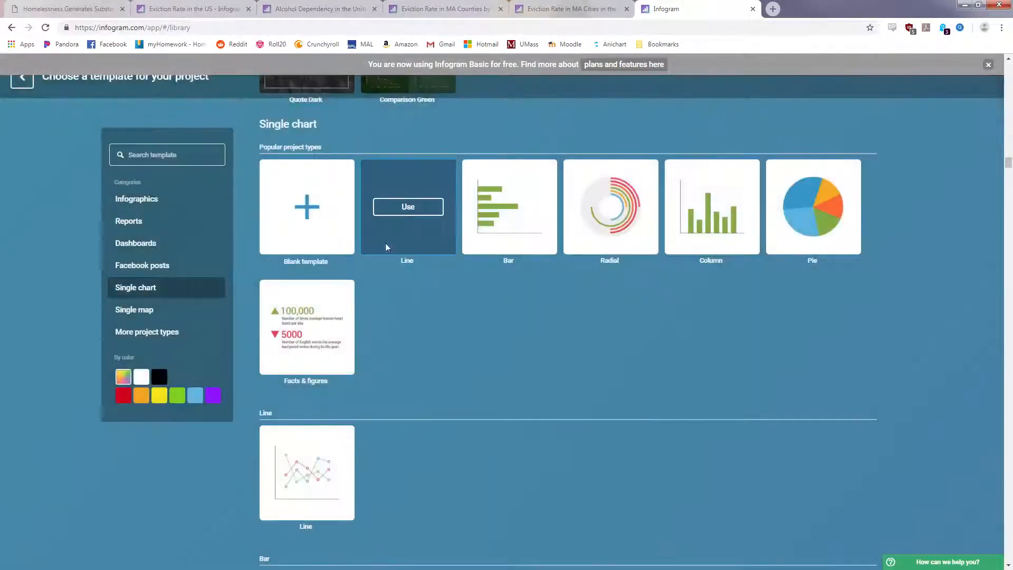
{"action": "left_click", "coordinate": [408, 207]}
{"action": "type", "text": "Expa"}
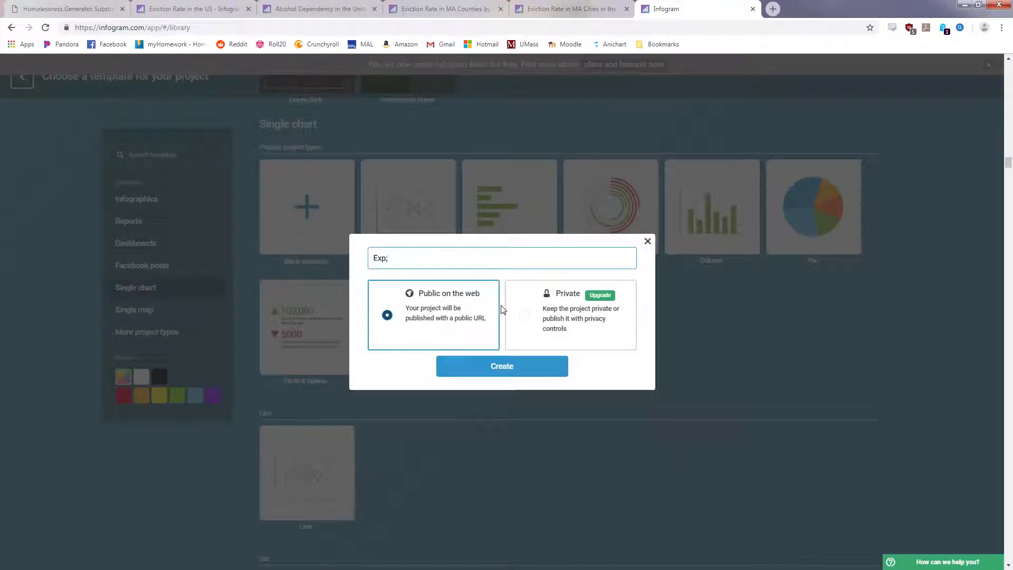
{"action": "type", "text": "la"}
{"action": "key", "text": "BackSpace"}
{"action": "key", "text": "BackSpace"}
{"action": "key", "text": "BackSpace"}
{"action": "type", "text": "A"}
{"action": "key", "text": "BackSpace"}
{"action": "key", "text": "BackSpace"}
{"action": "key", "text": "BackSpace"}
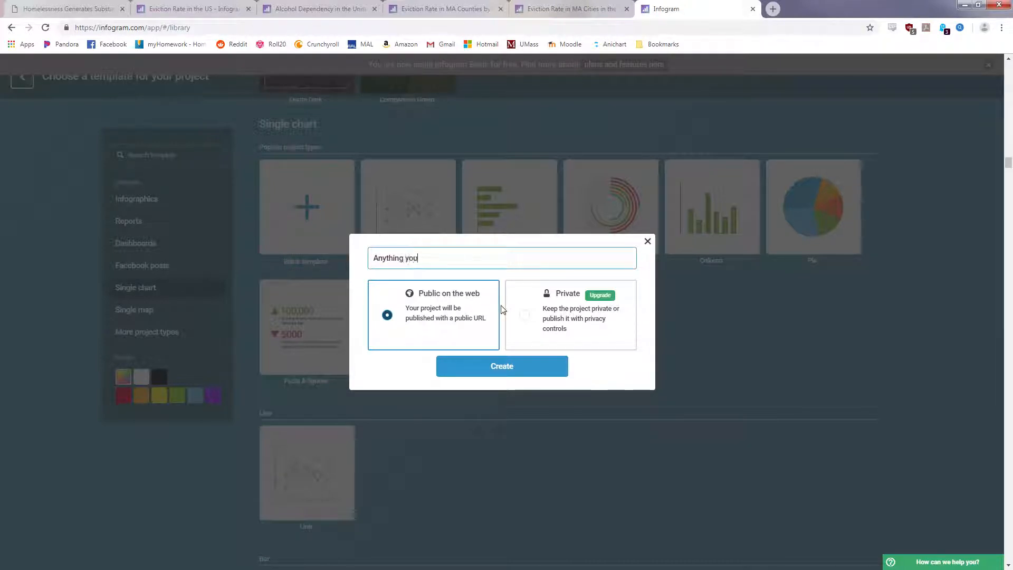
{"action": "left_click", "coordinate": [477, 369]}
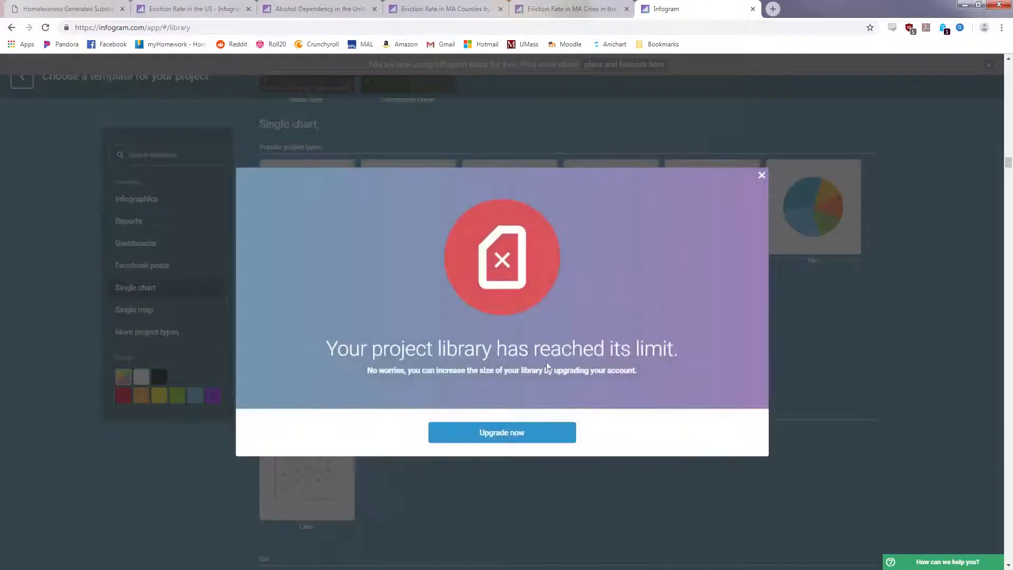
{"action": "left_click", "coordinate": [761, 175]}
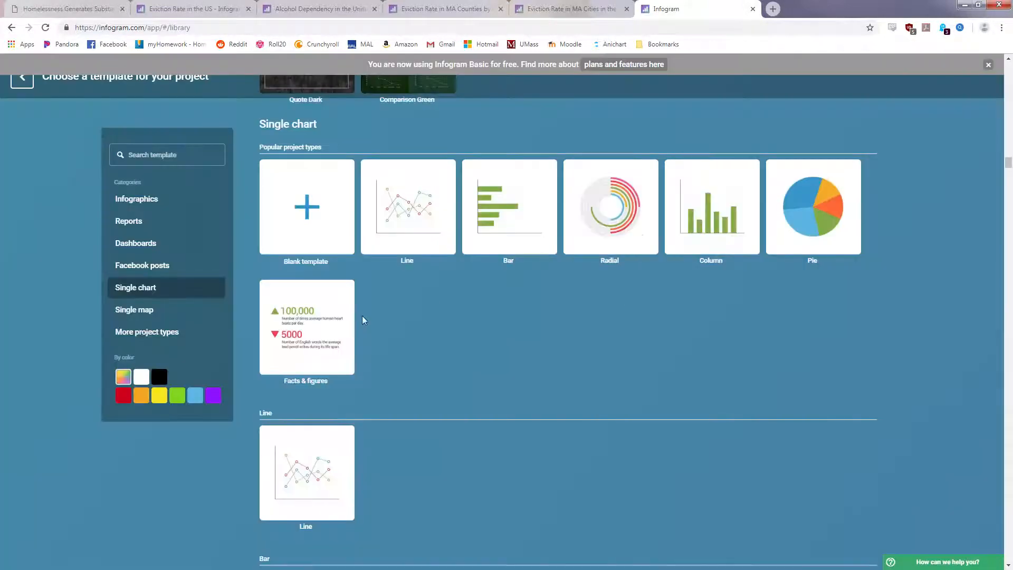
Leave the template chooser for the project library and show the projects in its Trash folder
{"action": "scroll", "coordinate": [366, 320], "scroll_direction": "up", "scroll_amount": 4}
{"action": "scroll", "coordinate": [157, 157], "scroll_direction": "up", "scroll_amount": 10}
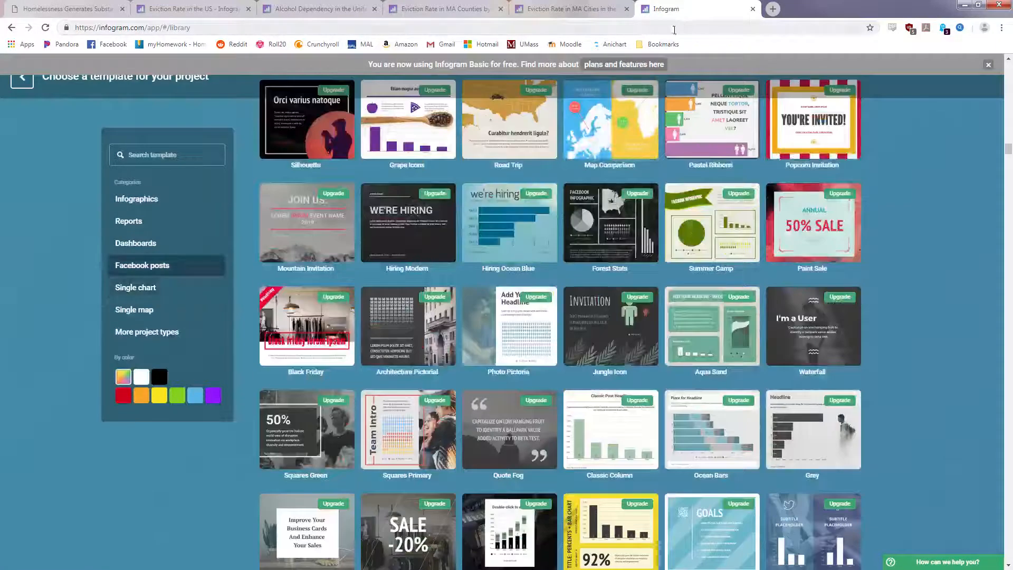
{"action": "left_click", "coordinate": [671, 27]}
{"action": "type", "text": "infogram"}
{"action": "key", "text": "Return"}
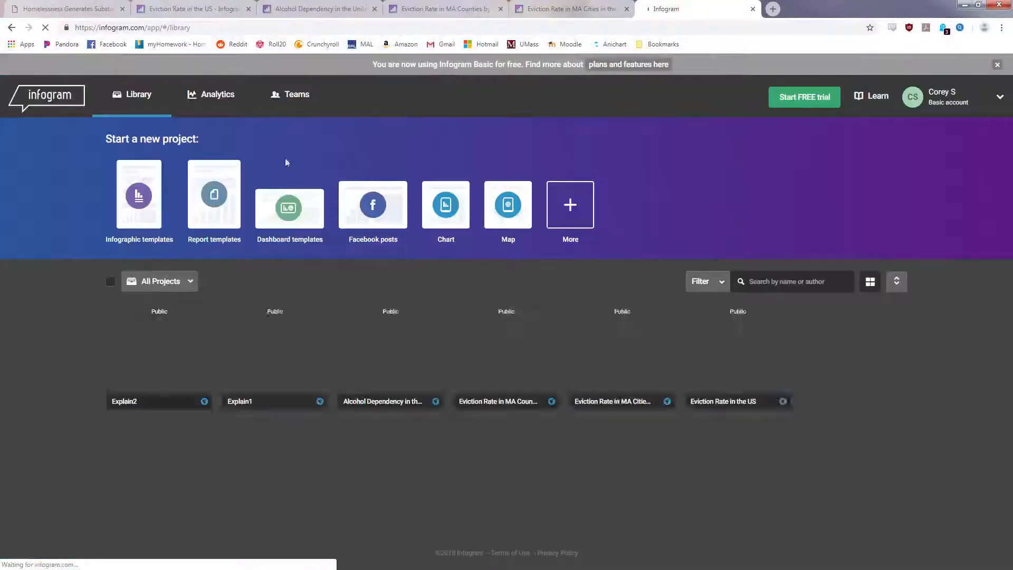
{"action": "left_click", "coordinate": [189, 282]}
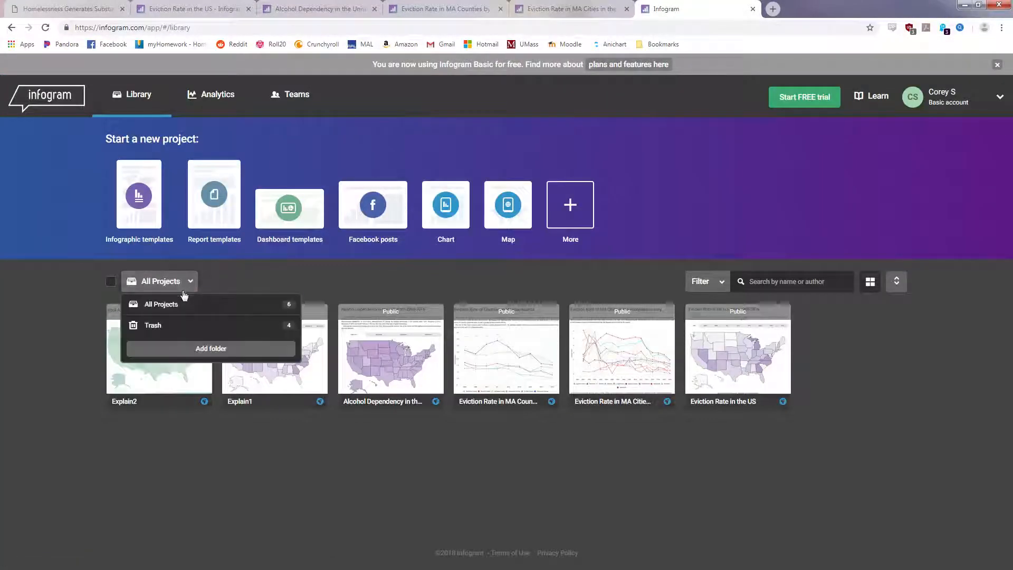
{"action": "left_click", "coordinate": [183, 327]}
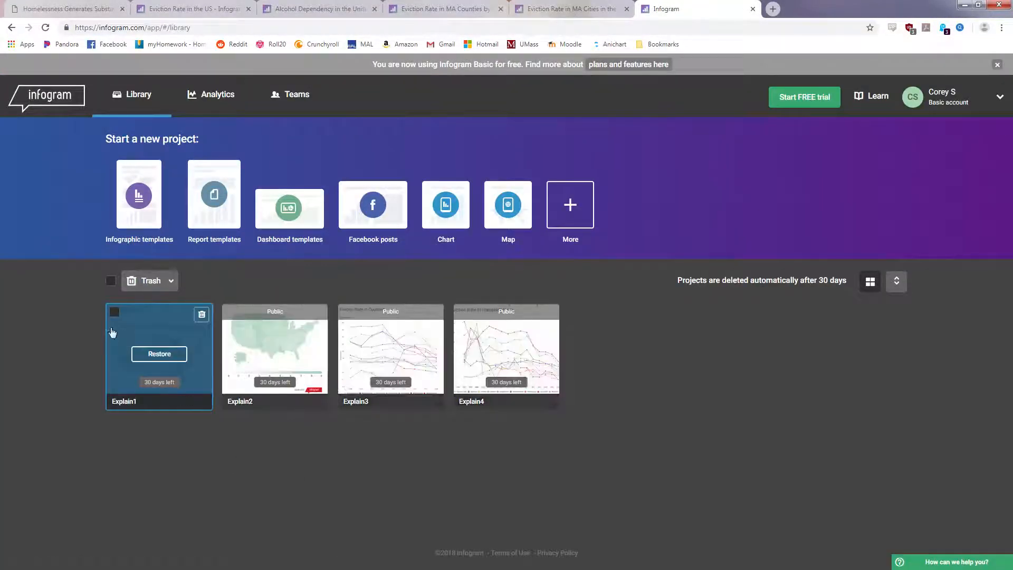
Permanently delete the trashed projects Explain1, Explain2, Explain3 and Explain4
{"action": "left_click", "coordinate": [202, 315]}
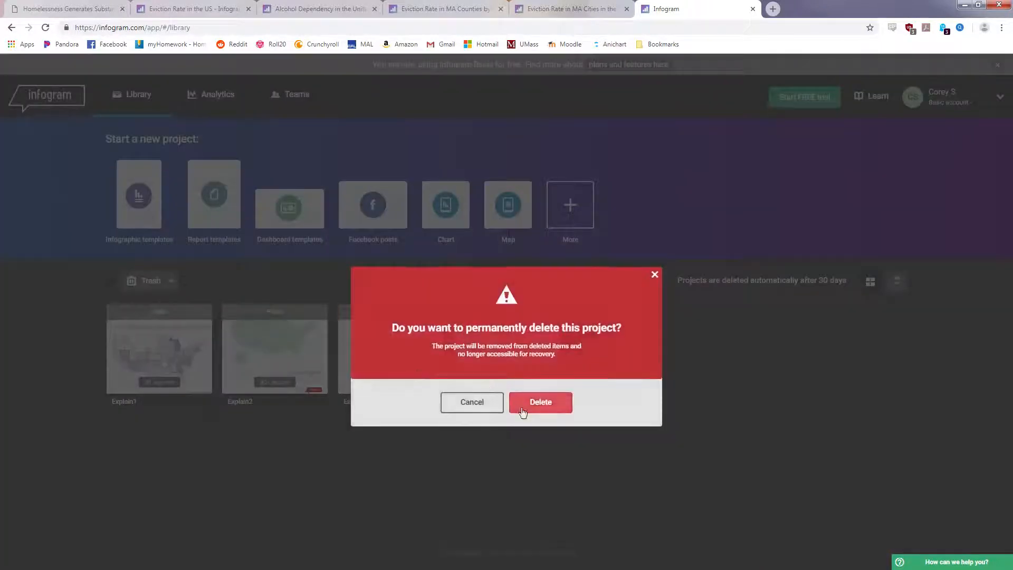
{"action": "left_click", "coordinate": [536, 398]}
{"action": "left_click", "coordinate": [203, 314]}
{"action": "left_click", "coordinate": [535, 399]}
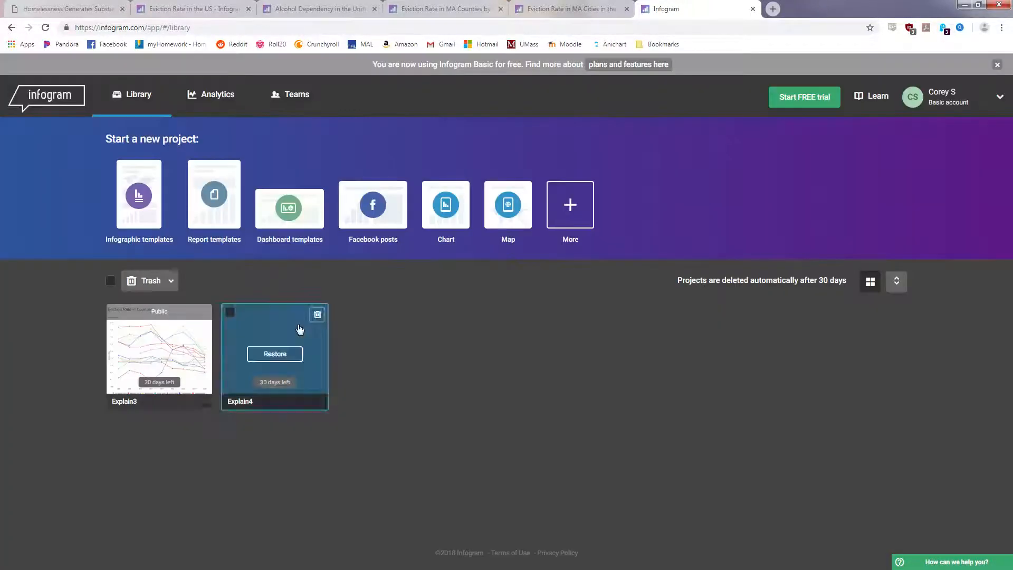
{"action": "left_click", "coordinate": [202, 315]}
{"action": "left_click", "coordinate": [544, 399]}
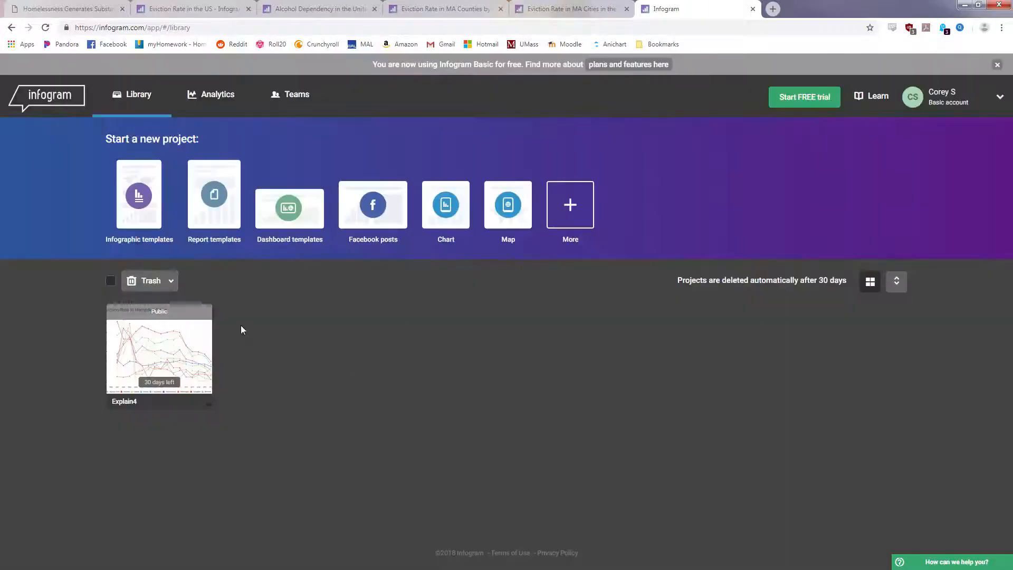
{"action": "left_click", "coordinate": [202, 314]}
{"action": "left_click", "coordinate": [536, 400]}
Go back to all projects and create a public project named Anything You Want from the Line single chart template
{"action": "left_click", "coordinate": [158, 281]}
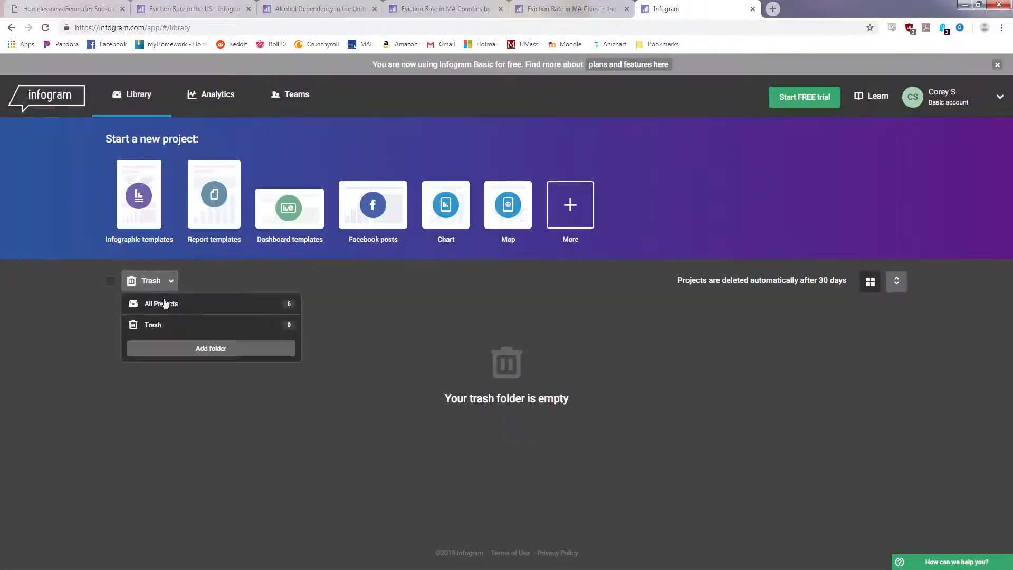
{"action": "left_click", "coordinate": [182, 302]}
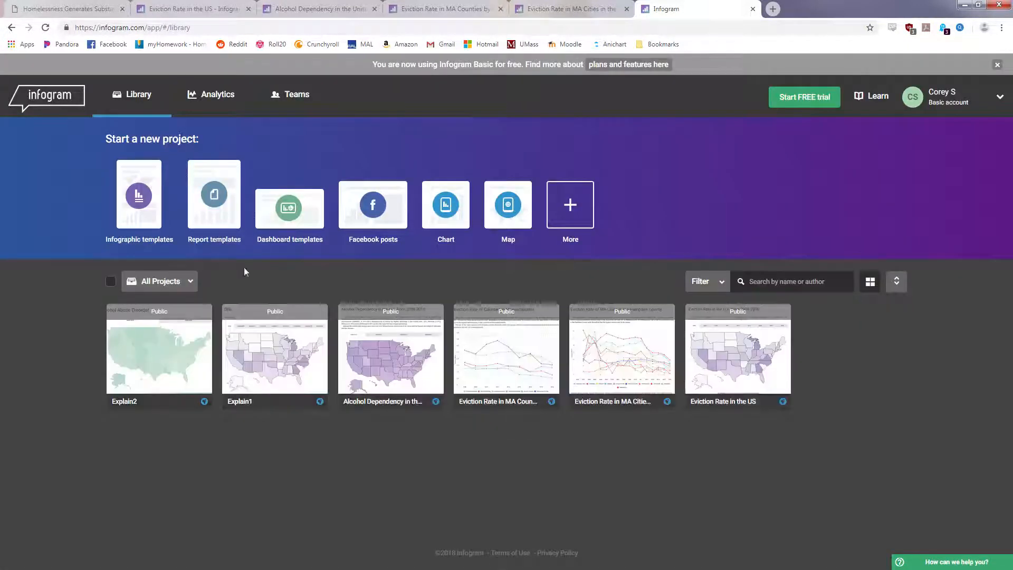
{"action": "left_click", "coordinate": [443, 209]}
{"action": "left_click", "coordinate": [410, 212]}
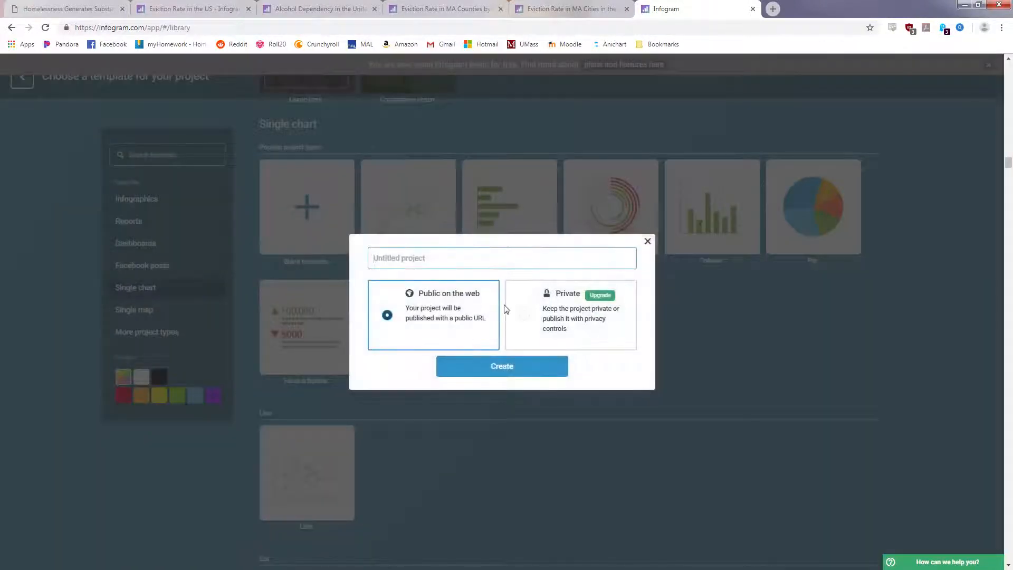
{"action": "type", "text": "Anything You T"}
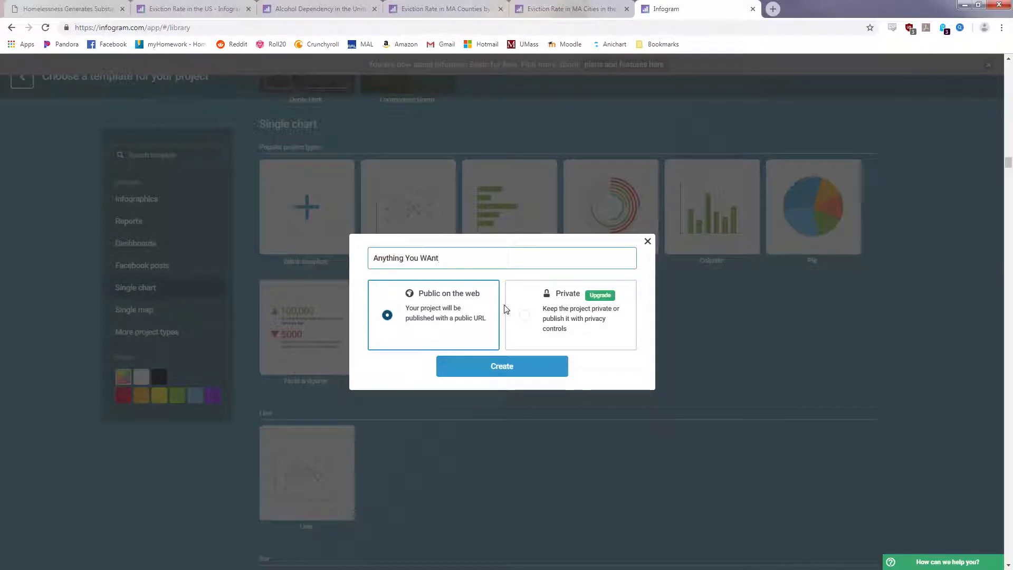
{"action": "type", "text": "anbt"}
{"action": "left_click", "coordinate": [540, 372]}
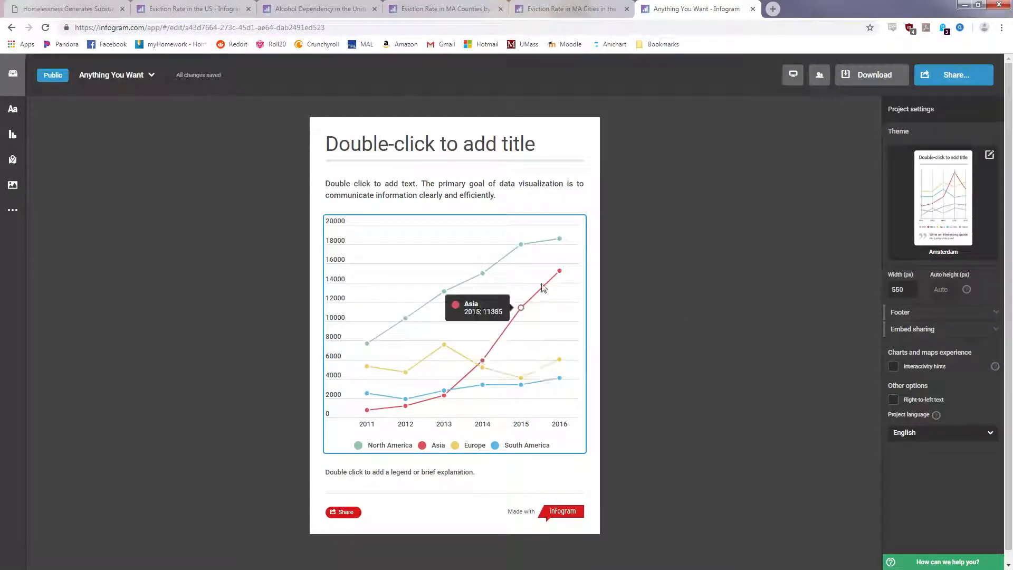
Select the new line chart, check the counties CSV file name in the R report, and return to the chart's project
{"action": "left_click", "coordinate": [441, 240]}
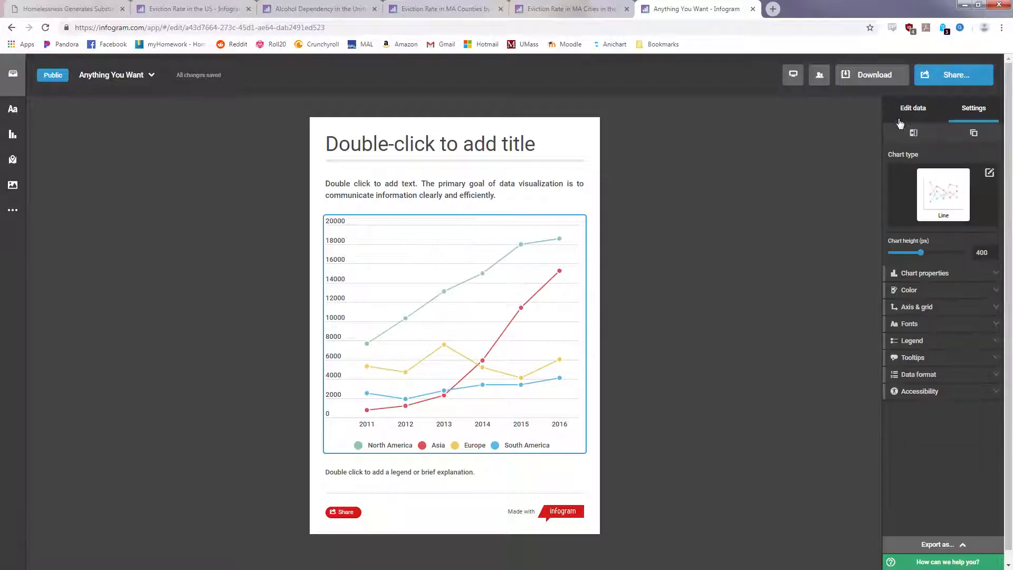
{"action": "left_click", "coordinate": [74, 9]}
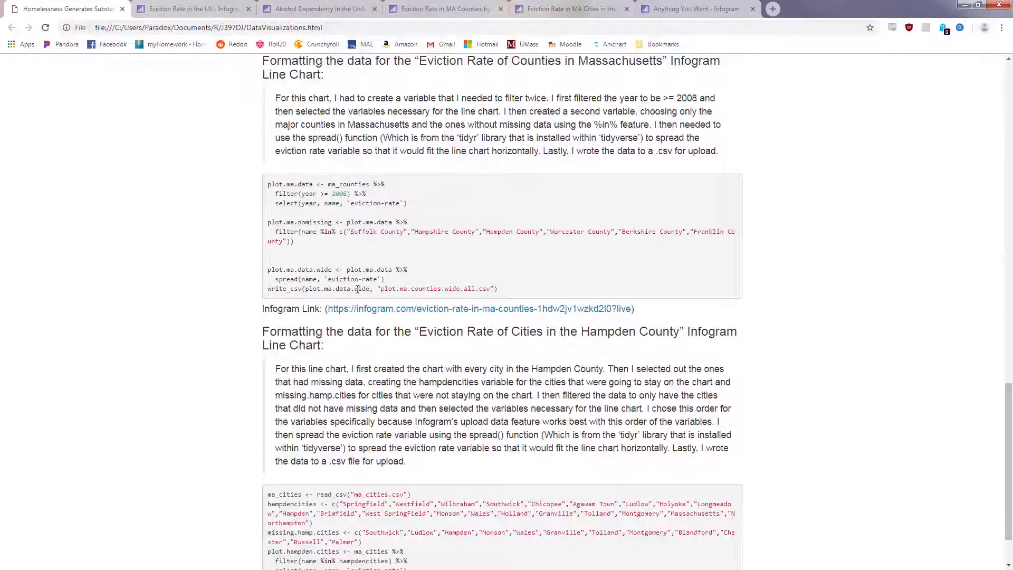
{"action": "left_click_drag", "start_coordinate": [378, 289], "coordinate": [487, 293]}
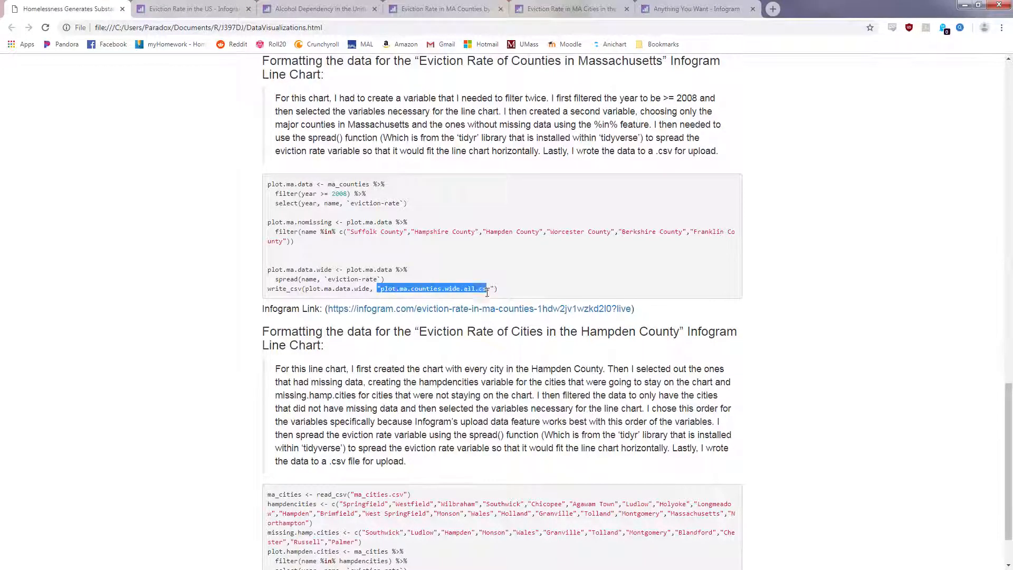
{"action": "left_click", "coordinate": [496, 258]}
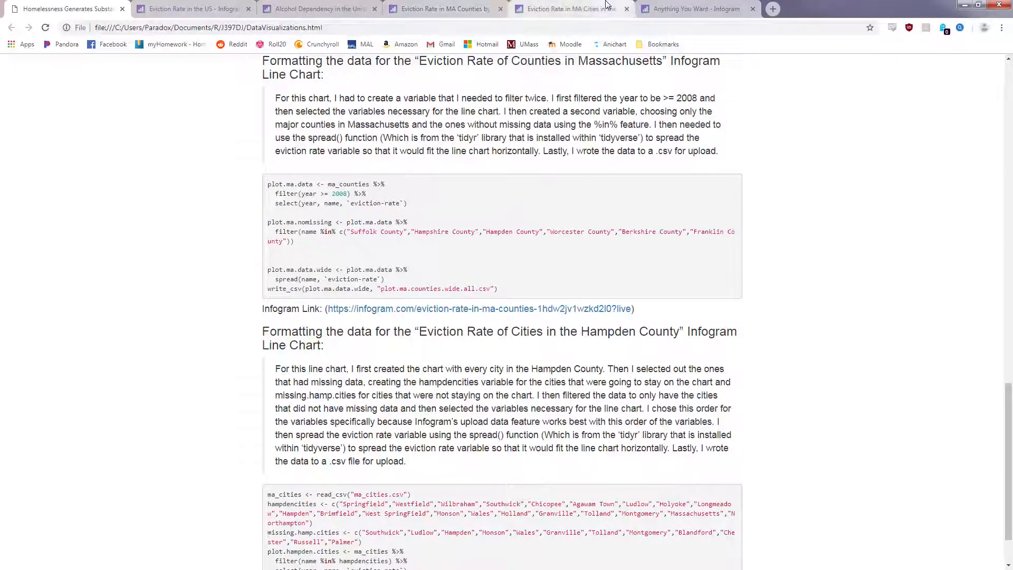
{"action": "left_click", "coordinate": [694, 9]}
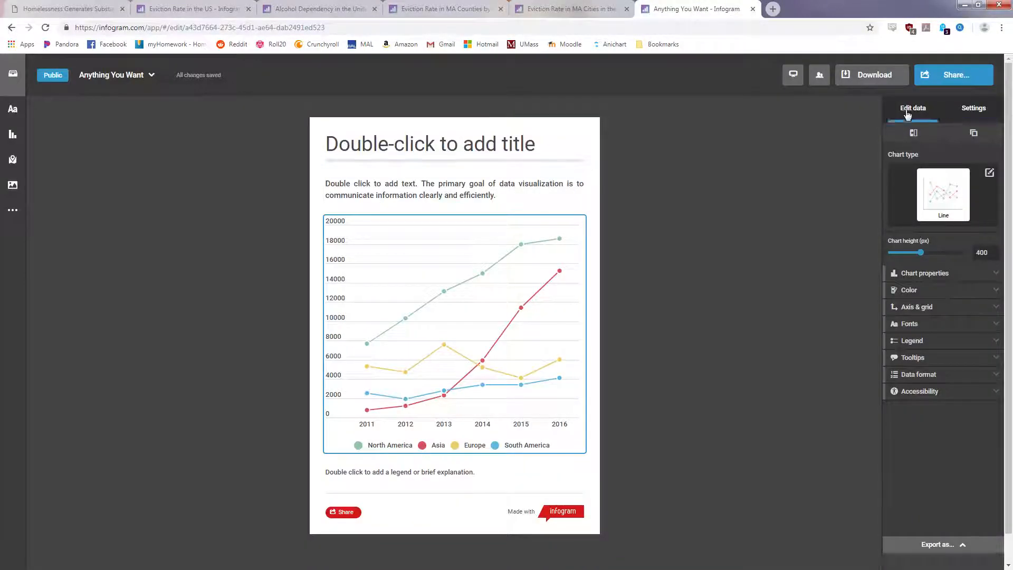
Replace the line chart's sample data by uploading the plot.ma.counties.wide.all CSV file
{"action": "left_click", "coordinate": [910, 112]}
{"action": "left_click", "coordinate": [724, 109]}
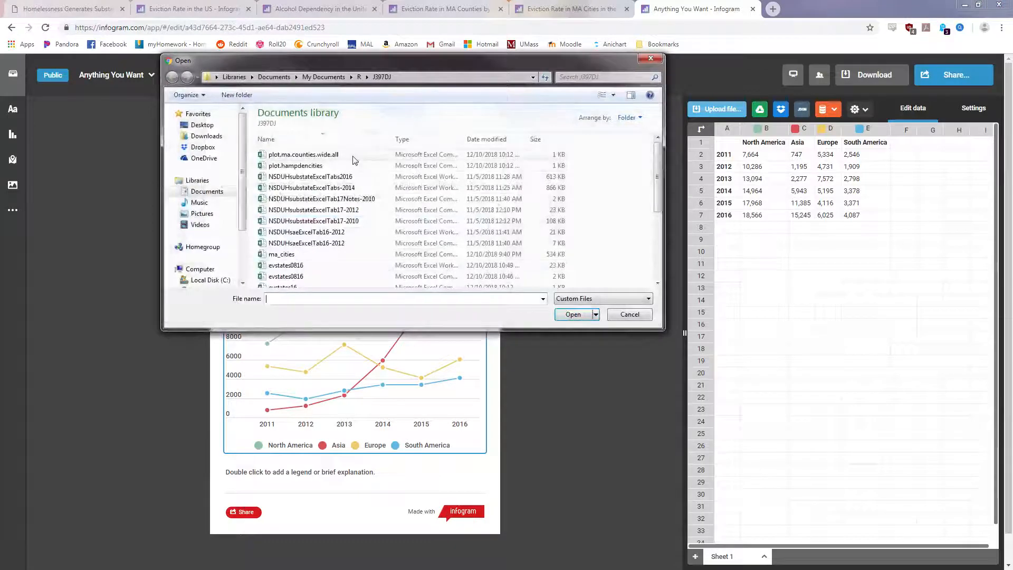
{"action": "left_click", "coordinate": [349, 155]}
{"action": "left_click", "coordinate": [573, 314]}
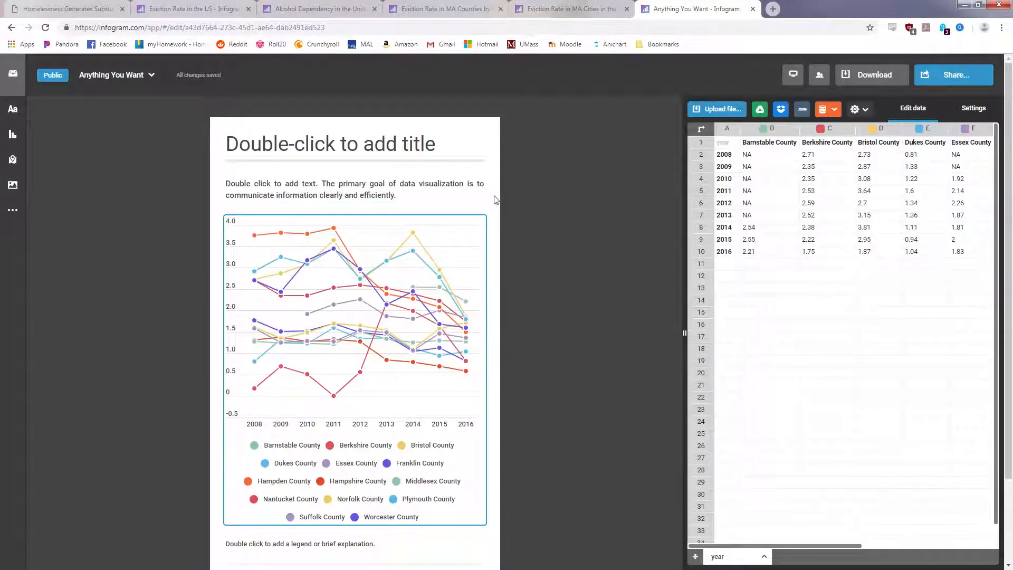
{"action": "left_click", "coordinate": [490, 207]}
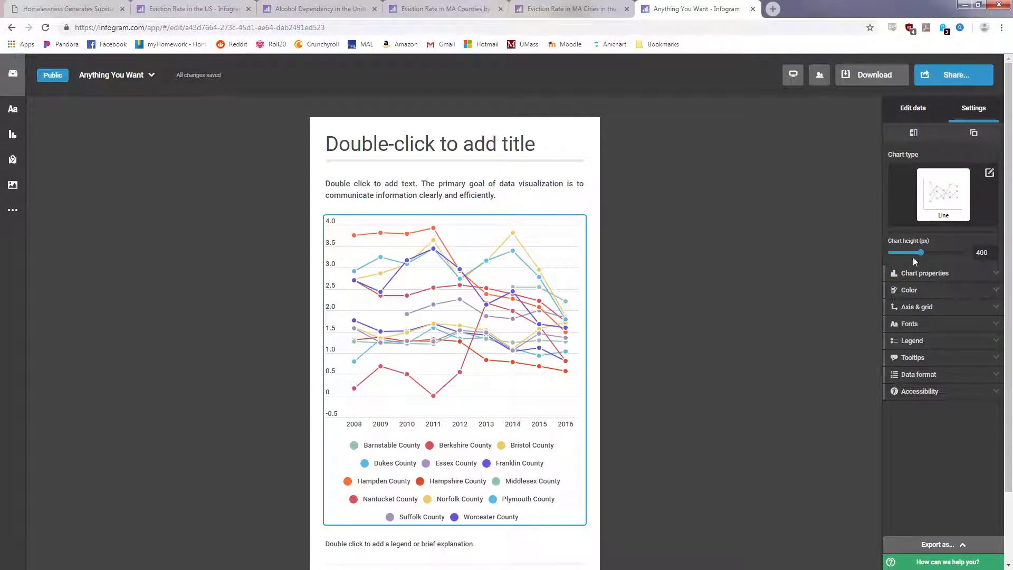
Enter 1200 px as the project's width in the project settings
{"action": "left_click", "coordinate": [837, 236]}
{"action": "double_click", "coordinate": [909, 288]}
{"action": "type", "text": "1200"}
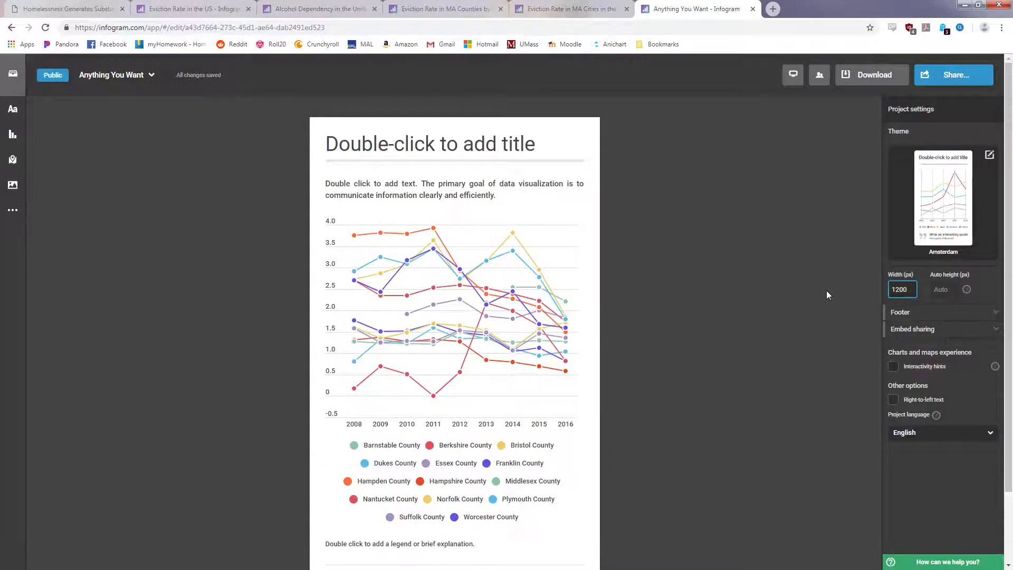
{"action": "left_click", "coordinate": [826, 290]}
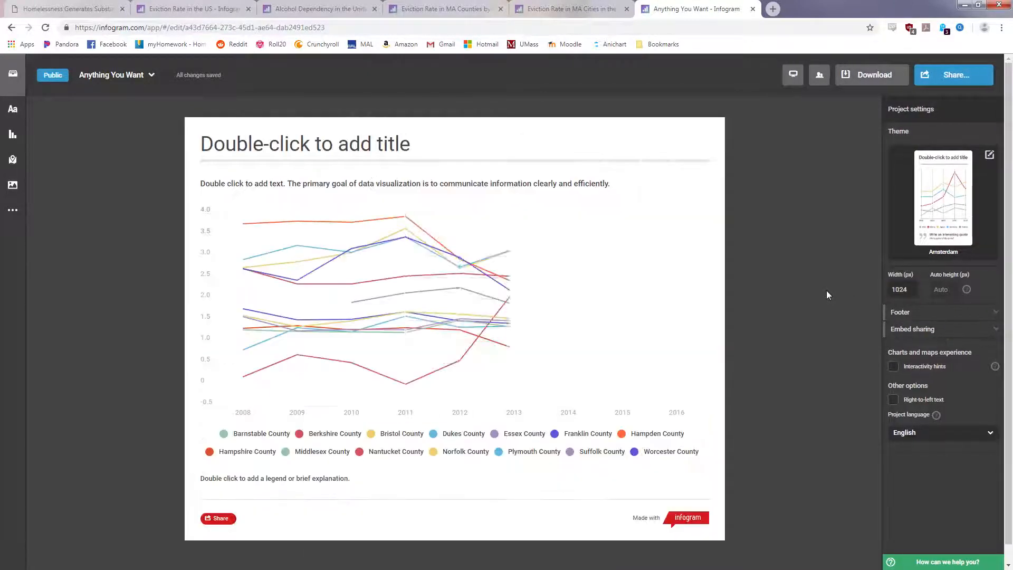
Set the counties line chart's height to 588 px and look over the enlarged chart
{"action": "left_click", "coordinate": [676, 281]}
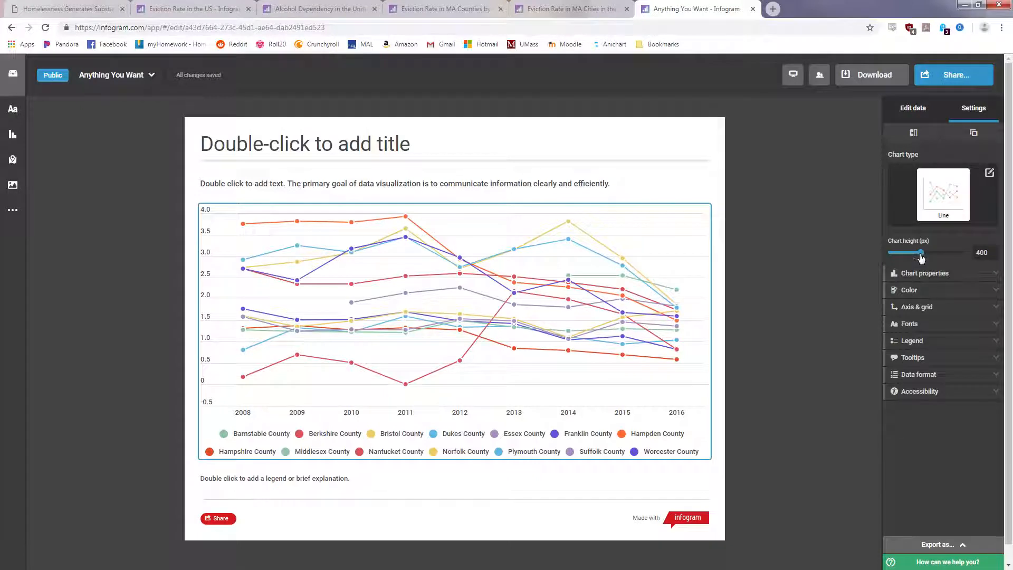
{"action": "left_click_drag", "start_coordinate": [941, 258], "coordinate": [942, 258]}
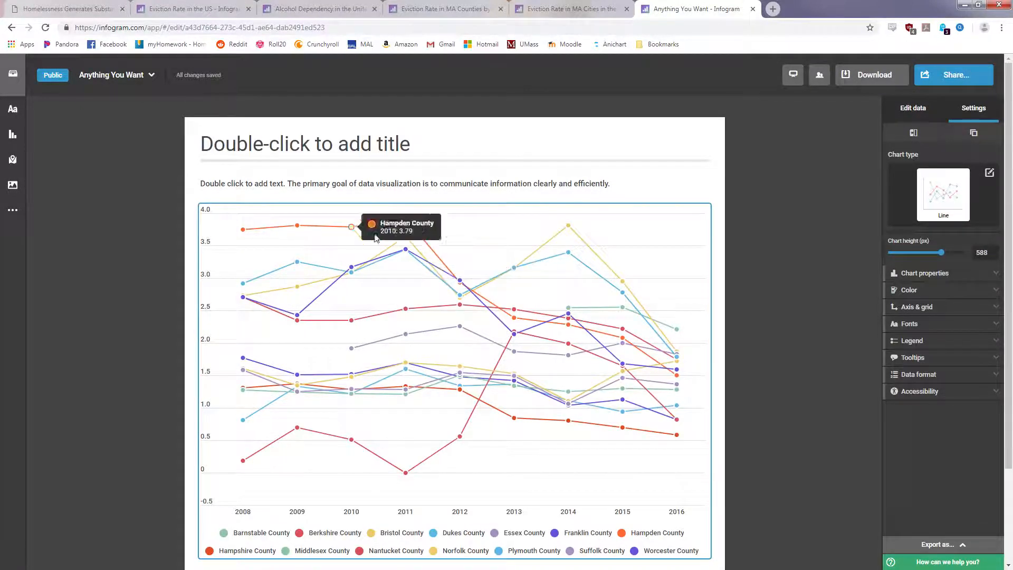
{"action": "scroll", "coordinate": [453, 396], "scroll_direction": "down", "scroll_amount": 1}
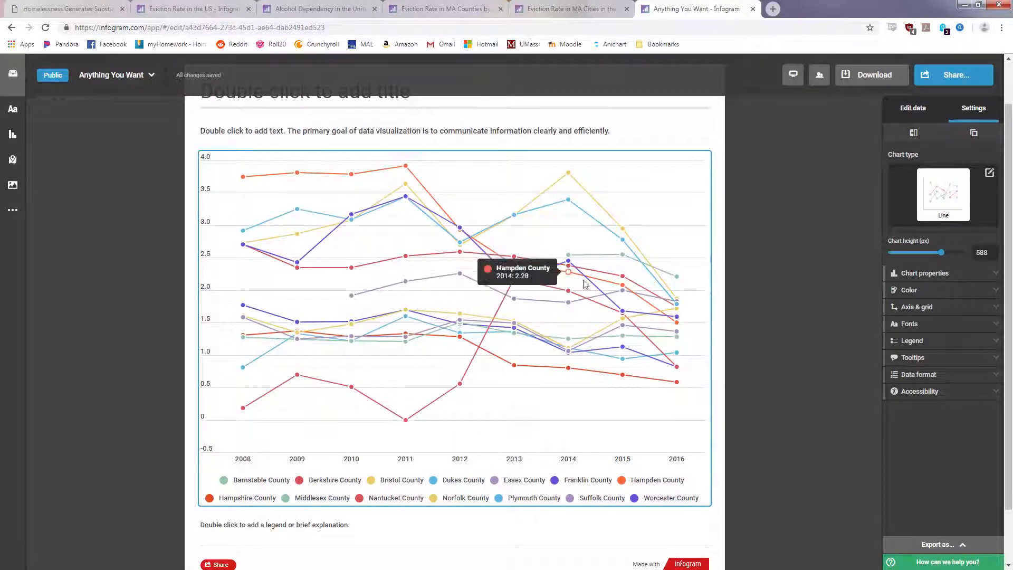
{"action": "scroll", "coordinate": [754, 422], "scroll_direction": "down", "scroll_amount": 1}
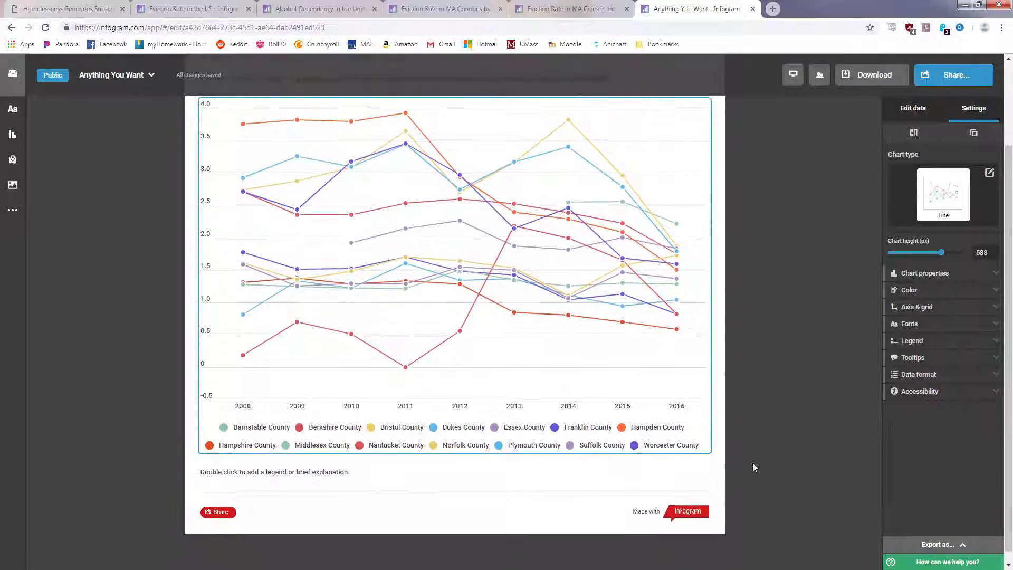
{"action": "scroll", "coordinate": [753, 463], "scroll_direction": "up", "scroll_amount": 2}
Show the chart's color settings and view the theme colors offered for the last series, Worcester County
{"action": "left_click", "coordinate": [369, 143]}
{"action": "left_click", "coordinate": [776, 246]}
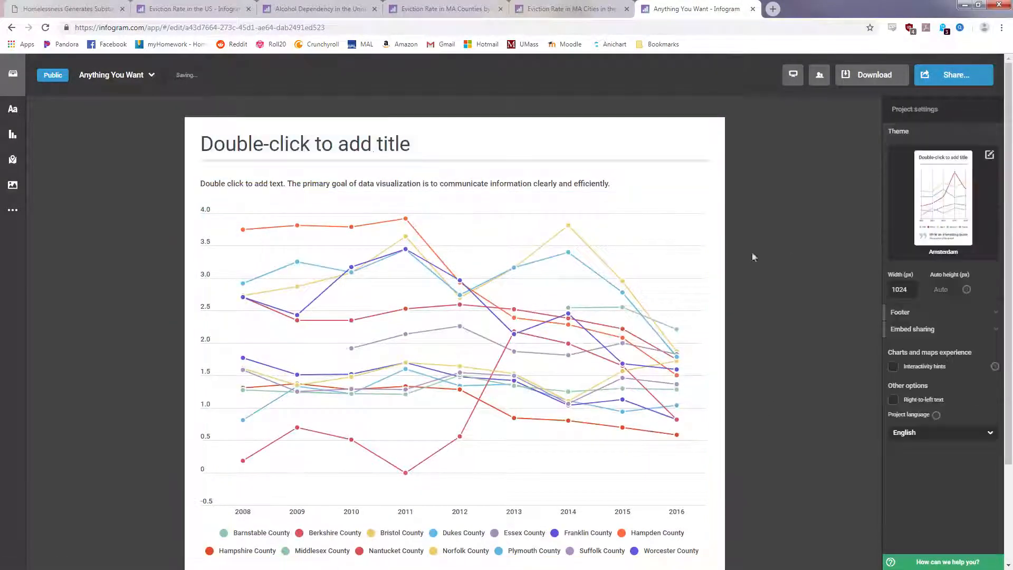
{"action": "left_click", "coordinate": [906, 291]}
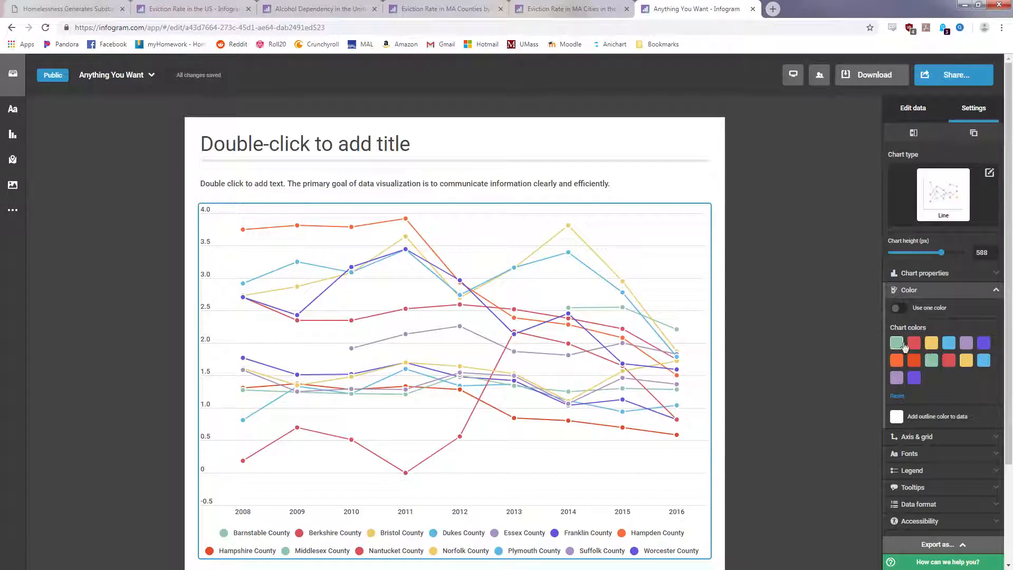
{"action": "left_click", "coordinate": [915, 384]}
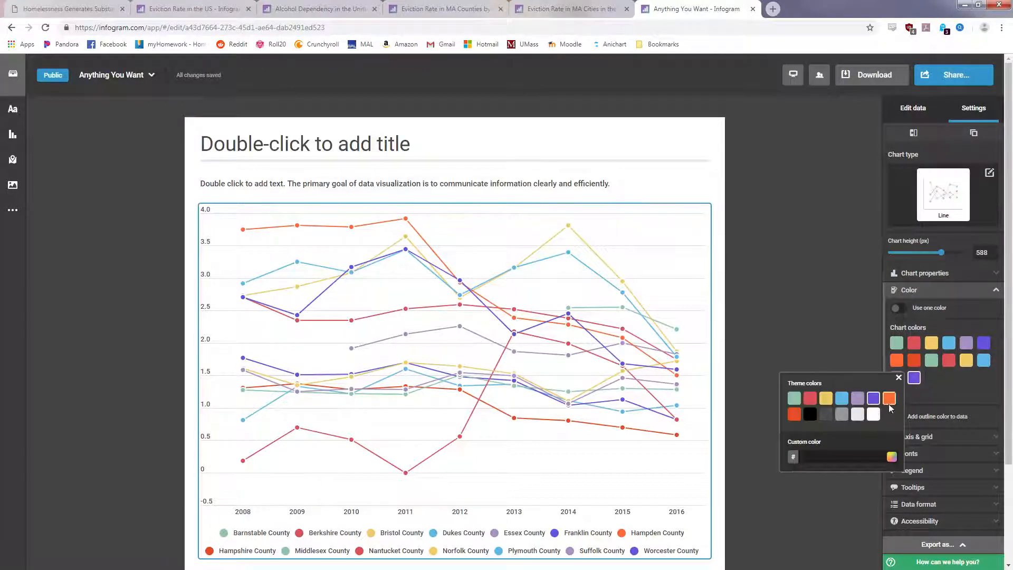
{"action": "left_click", "coordinate": [938, 385]}
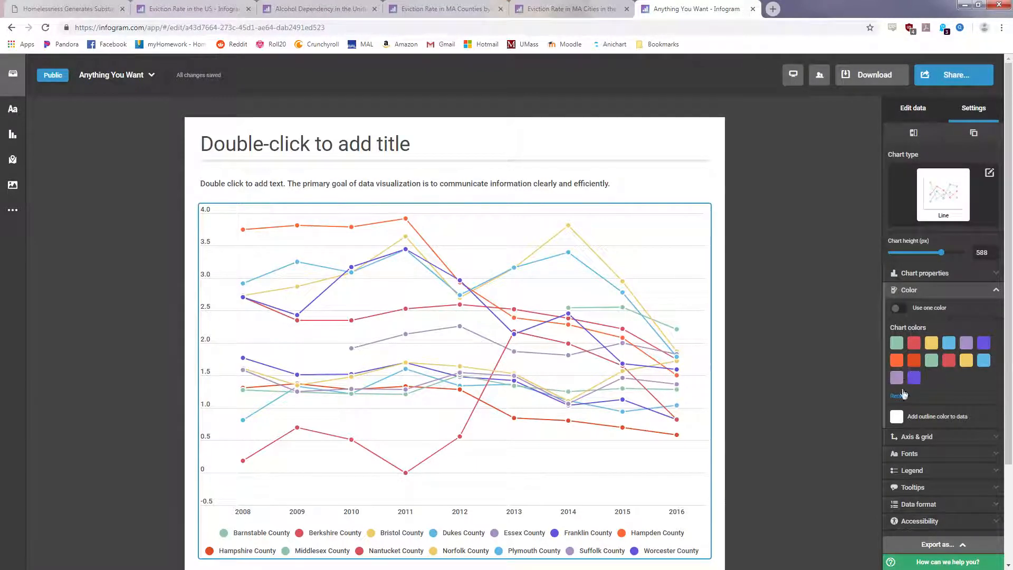
Give the chart's Y-axis the title Eviction Rate and look over the labelled chart
{"action": "left_click", "coordinate": [910, 441]}
{"action": "scroll", "coordinate": [830, 454], "scroll_direction": "down", "scroll_amount": 1}
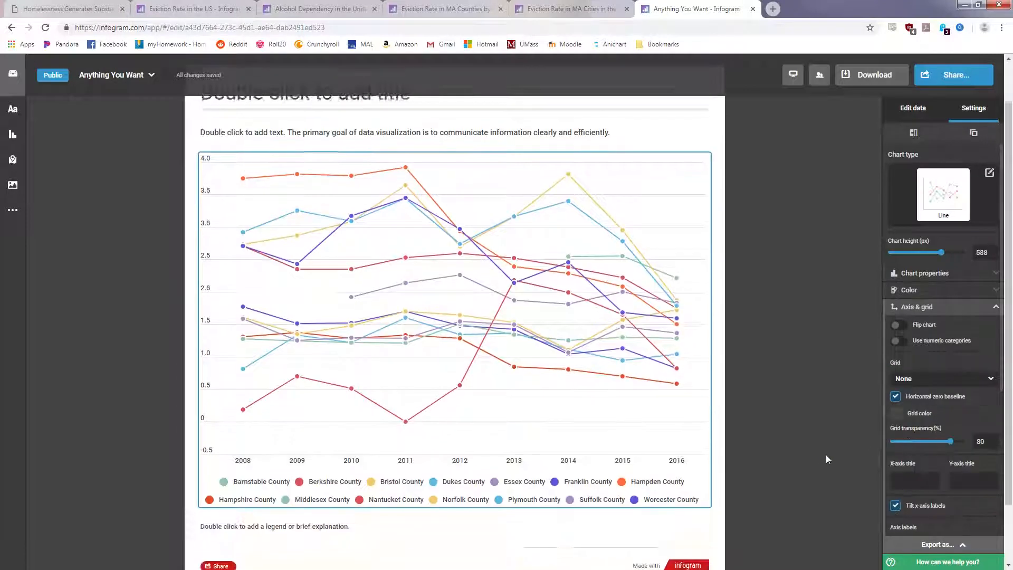
{"action": "left_click", "coordinate": [966, 478]}
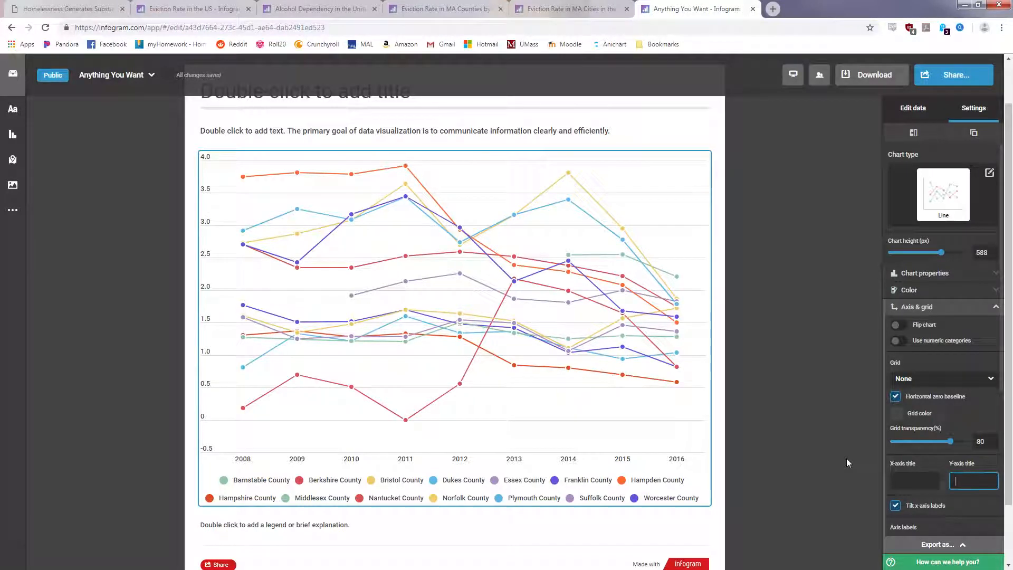
{"action": "type", "text": "Eviction Rate"}
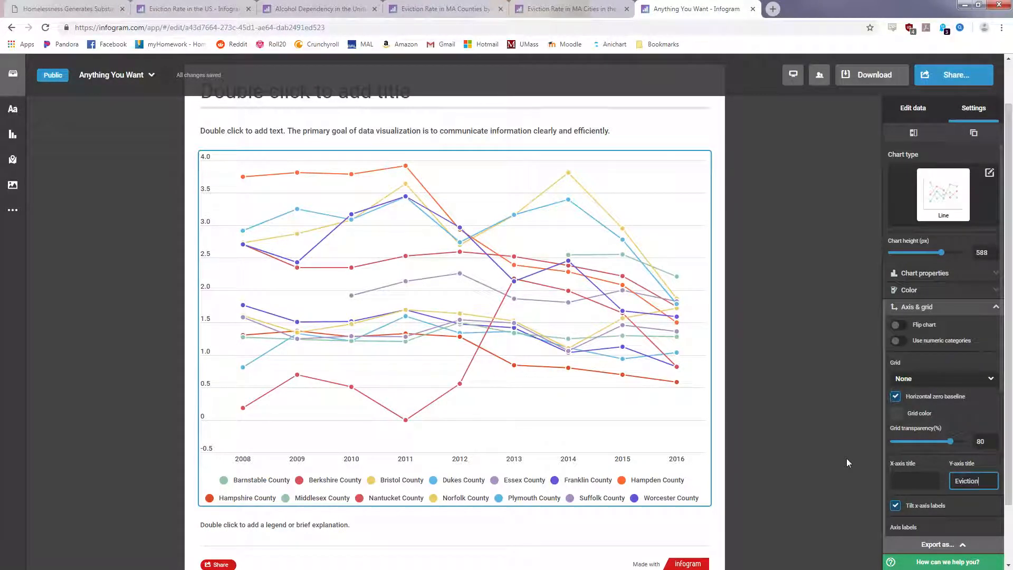
{"action": "left_click", "coordinate": [846, 460]}
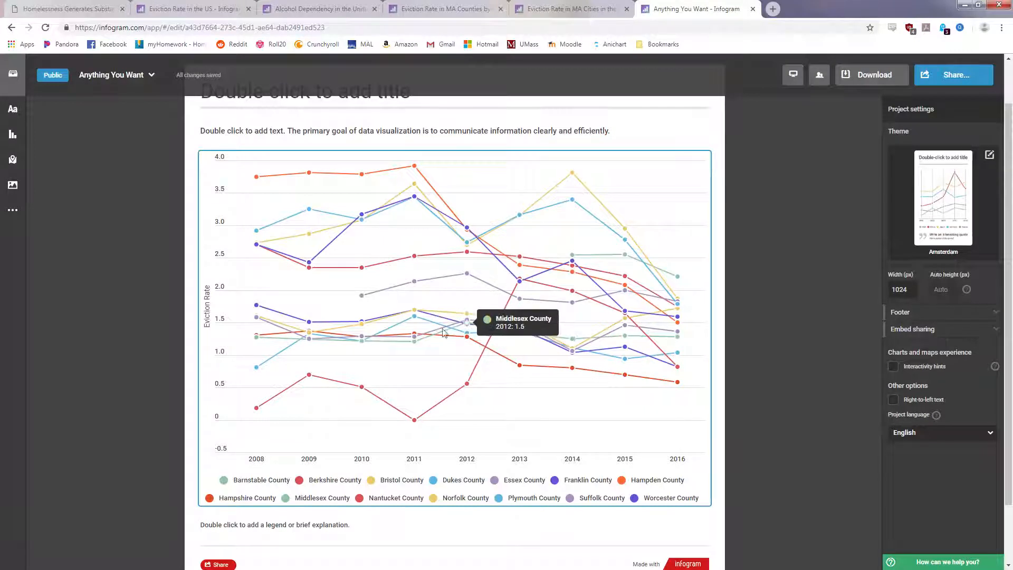
{"action": "left_click", "coordinate": [673, 297]}
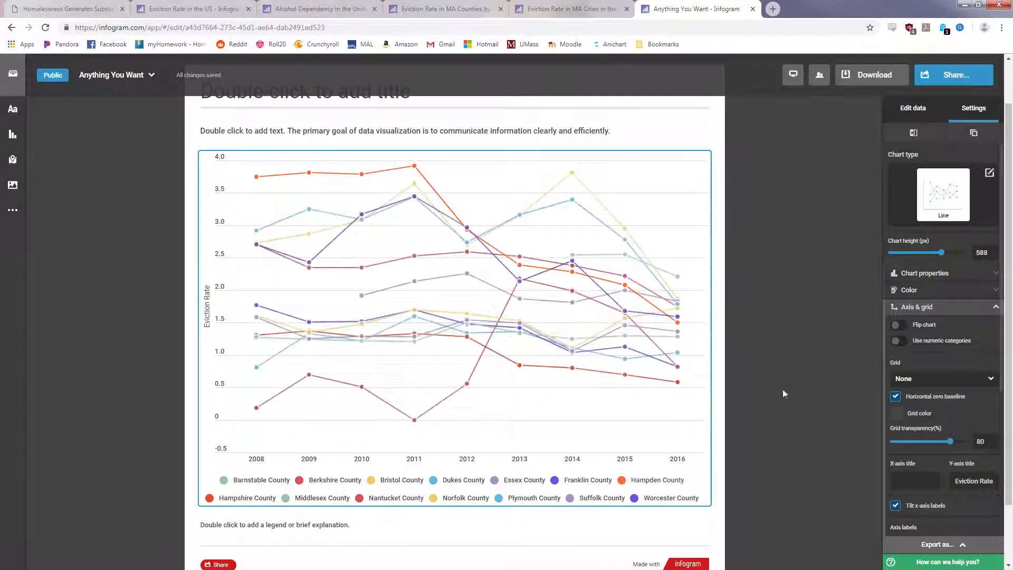
{"action": "scroll", "coordinate": [809, 357], "scroll_direction": "up", "scroll_amount": 1}
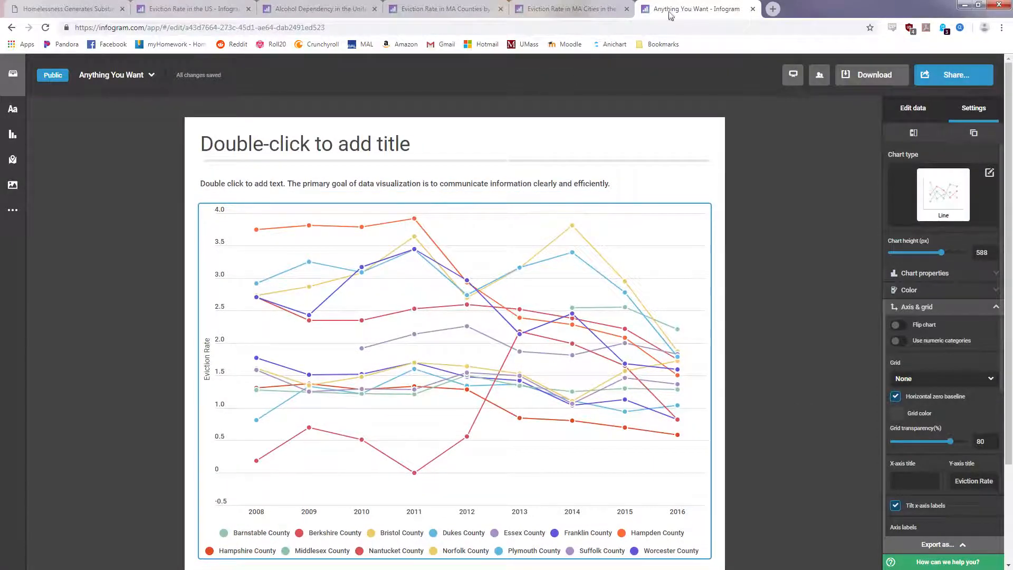
View the published Hampden County cities and MA counties charts for comparison, then return to the Anything You Want project
{"action": "left_click", "coordinate": [559, 11]}
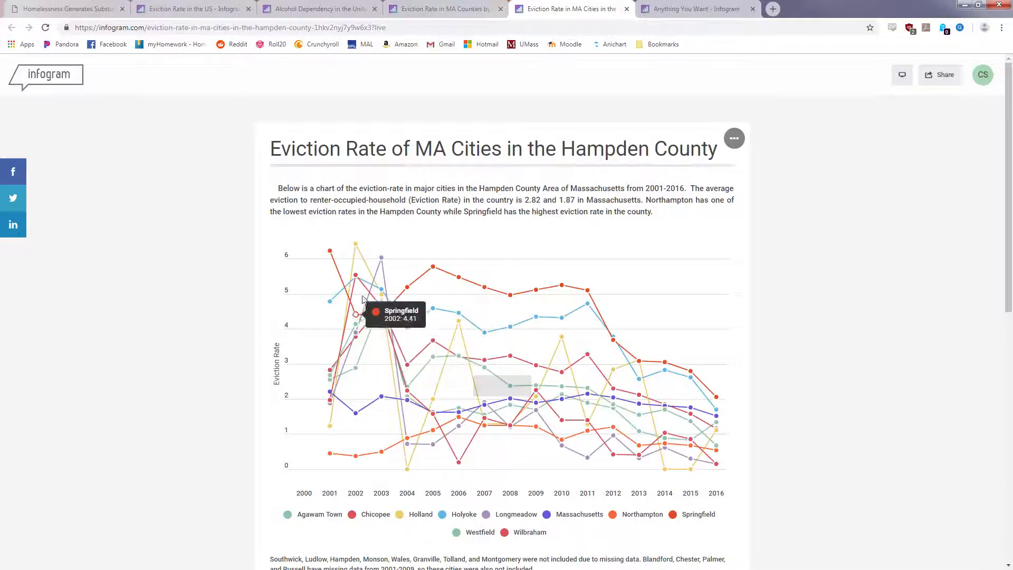
{"action": "left_click", "coordinate": [443, 8]}
{"action": "left_click", "coordinate": [543, 8]}
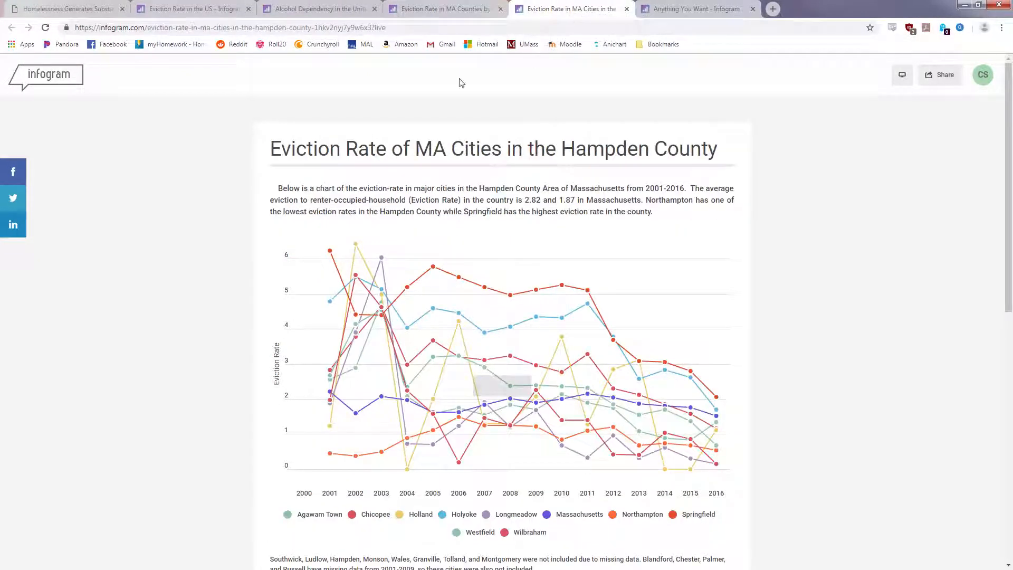
{"action": "left_click", "coordinate": [663, 5]}
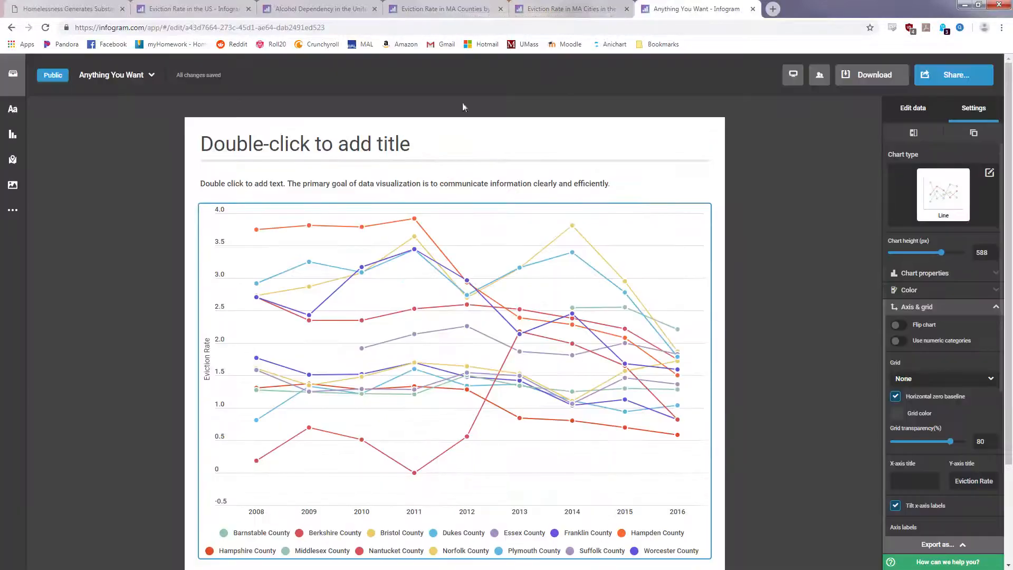
Highlight the plot.hampdencities.csv file name in the R report's Hampden County cities code, then return to the project
{"action": "left_click", "coordinate": [60, 7]}
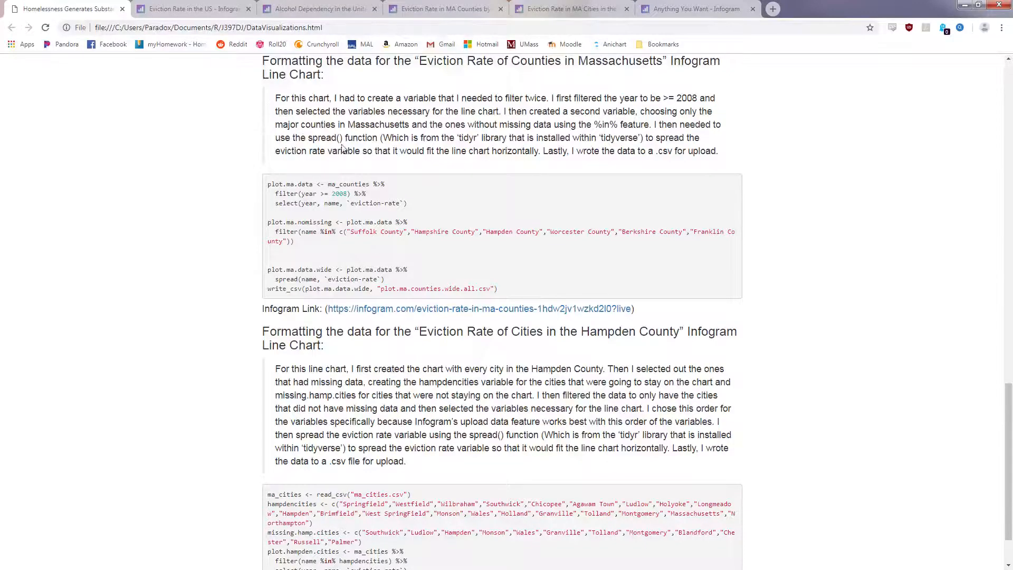
{"action": "scroll", "coordinate": [462, 409], "scroll_direction": "down", "scroll_amount": 2}
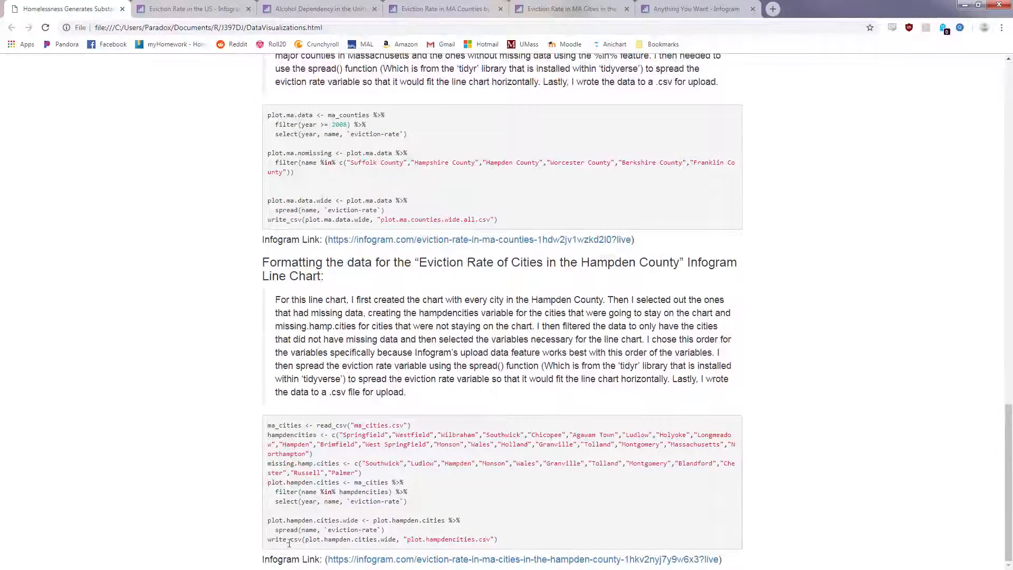
{"action": "left_click_drag", "start_coordinate": [409, 539], "coordinate": [506, 541]}
{"action": "left_click", "coordinate": [570, 507]}
{"action": "left_click", "coordinate": [707, 5]}
Leave this project for the library and create a public project named Explain4 from the Line single chart template
{"action": "left_click", "coordinate": [12, 74]}
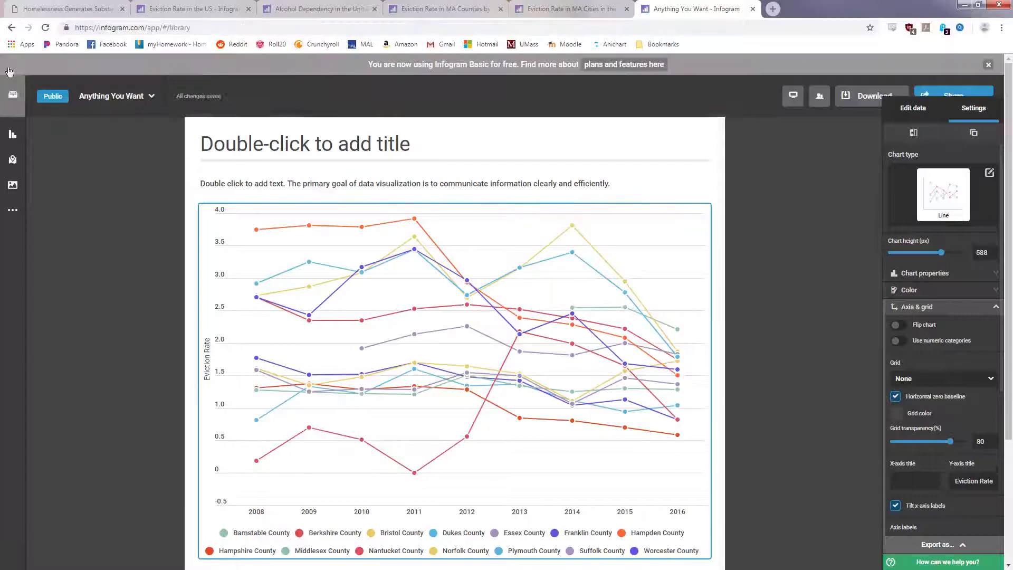
{"action": "left_click", "coordinate": [446, 215]}
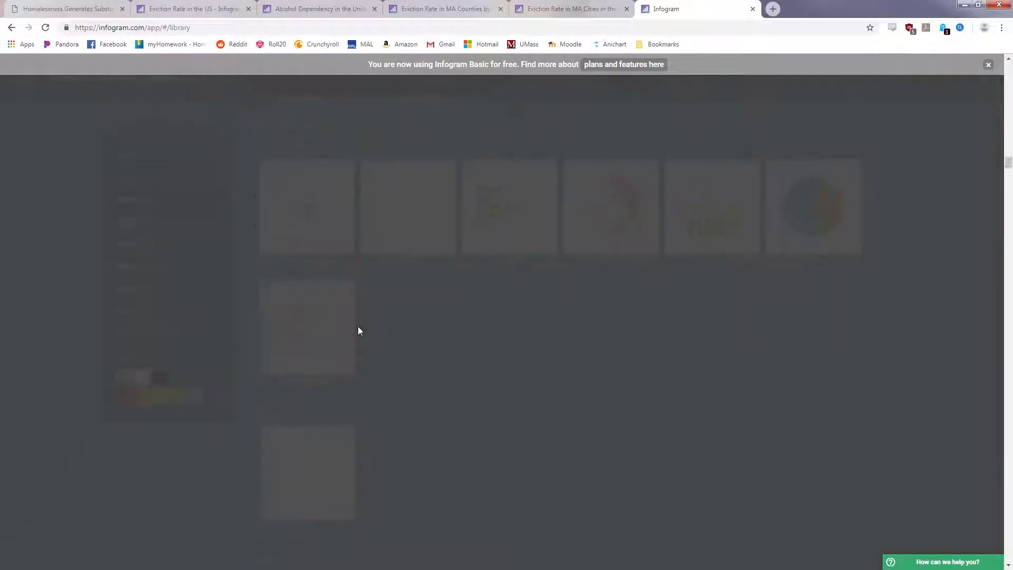
{"action": "left_click", "coordinate": [411, 211]}
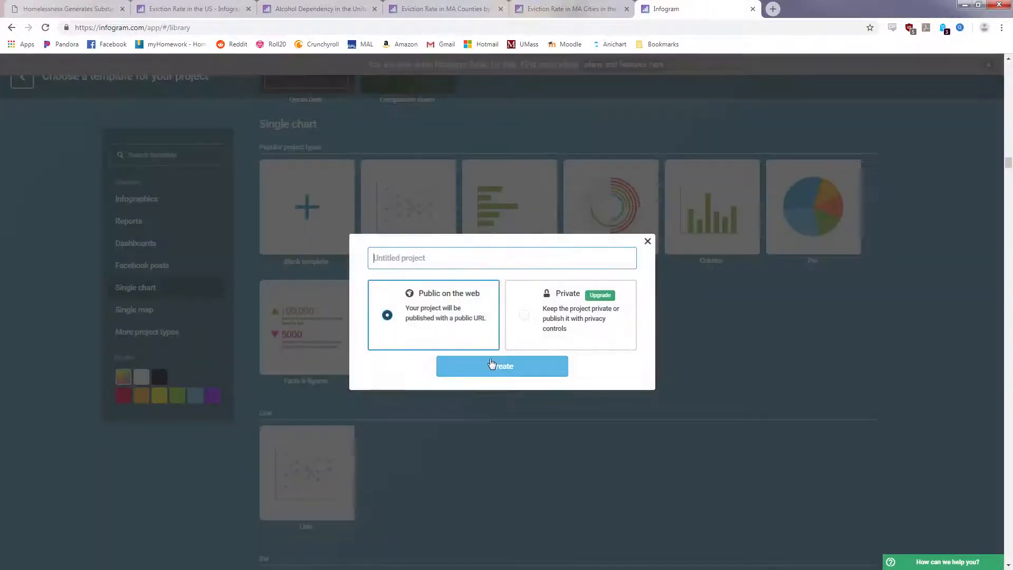
{"action": "type", "text": "Explain4"}
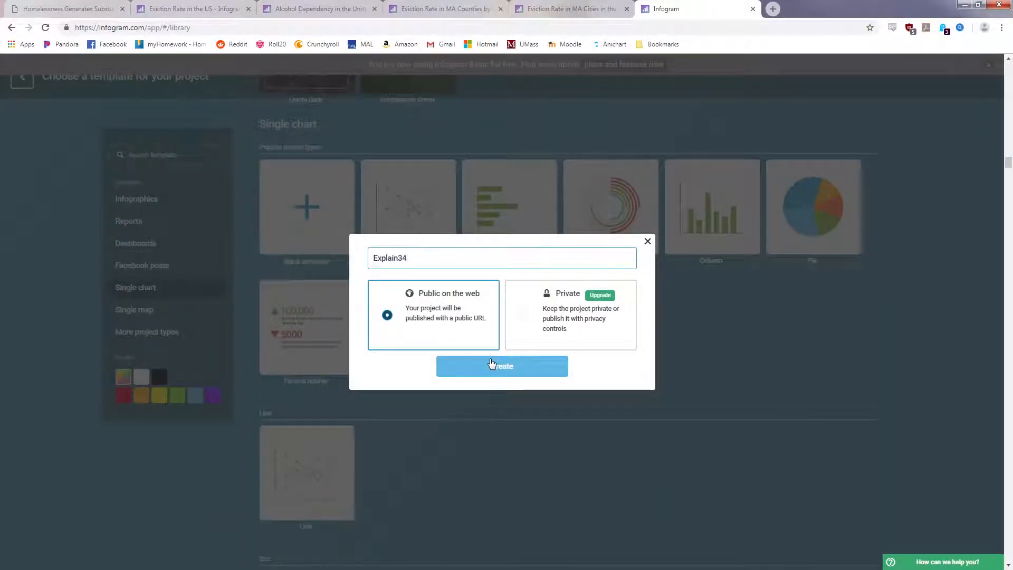
{"action": "left_click", "coordinate": [491, 365]}
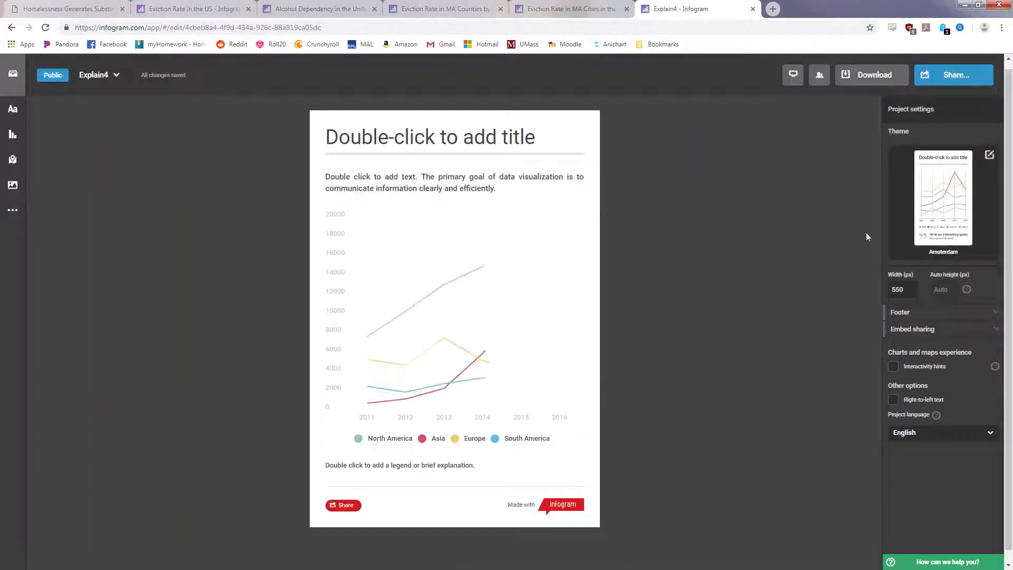
Open the data table of Explain4's line chart and look through the CSV files available for upload
{"action": "left_click", "coordinate": [483, 233]}
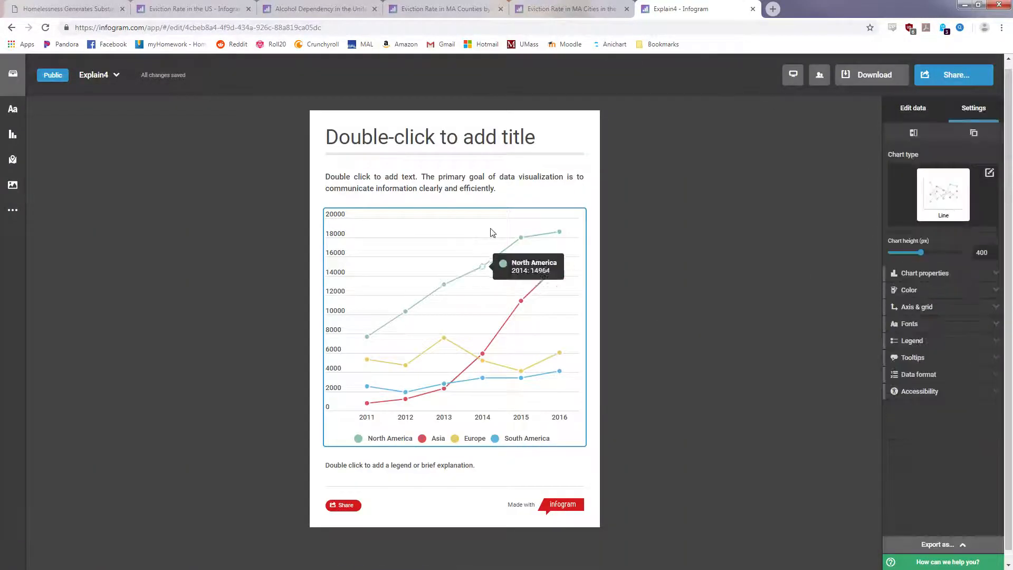
{"action": "left_click", "coordinate": [911, 112]}
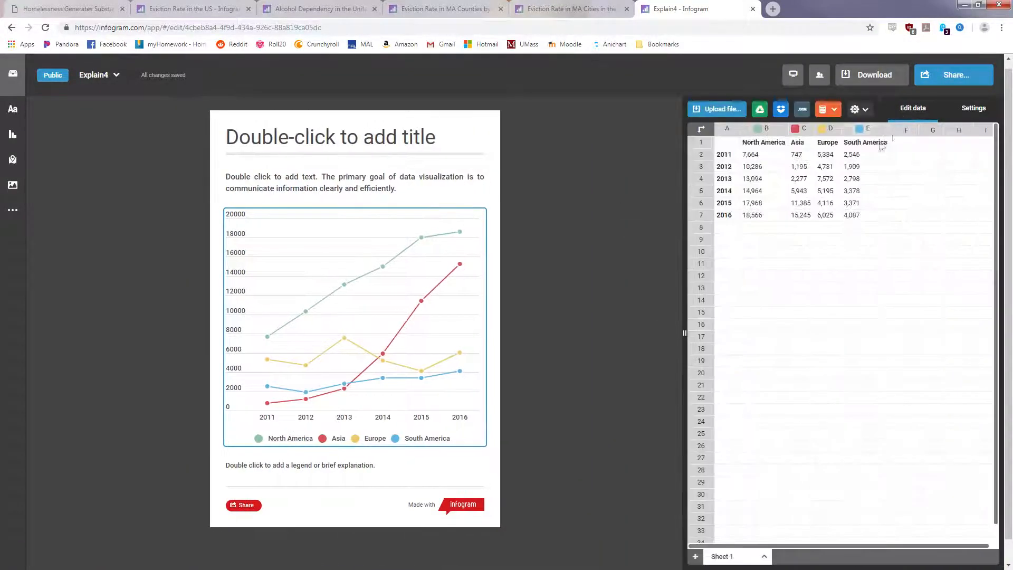
{"action": "left_click", "coordinate": [726, 108]}
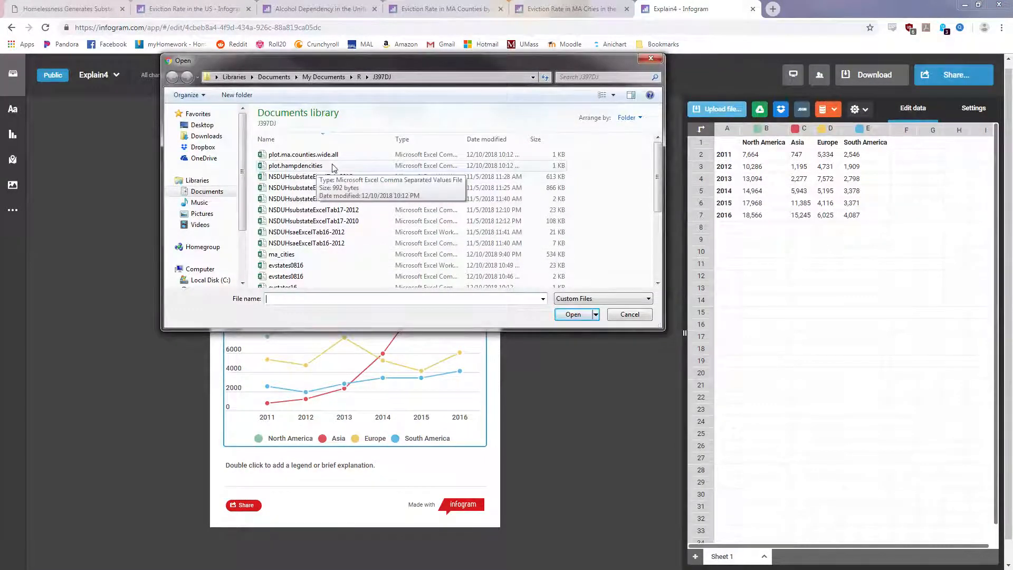
{"action": "left_click", "coordinate": [640, 61]}
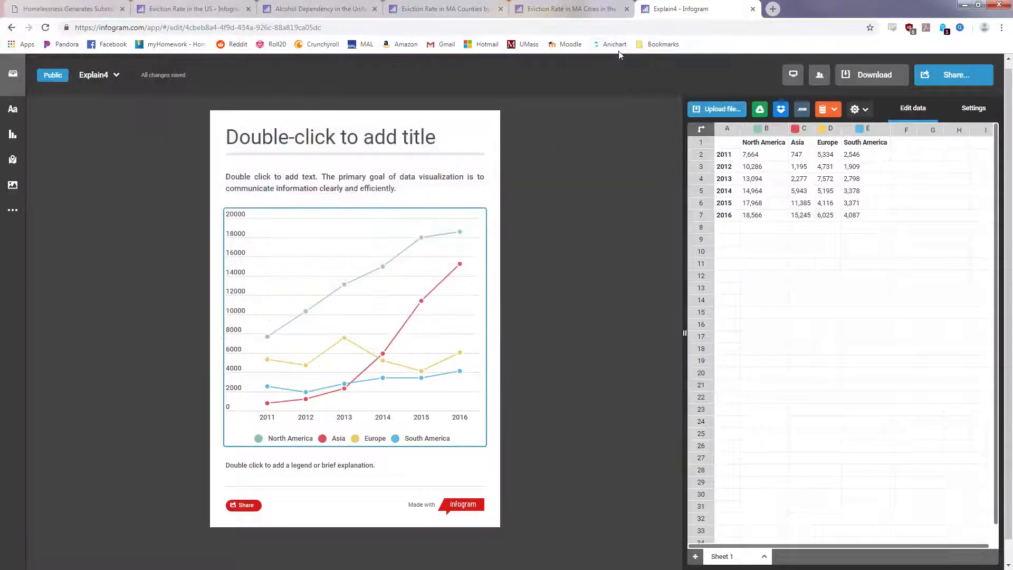
Check the Hampden cities file name in the R report, then upload plot.hampdencities.csv into Explain4's line chart
{"action": "left_click", "coordinate": [68, 8]}
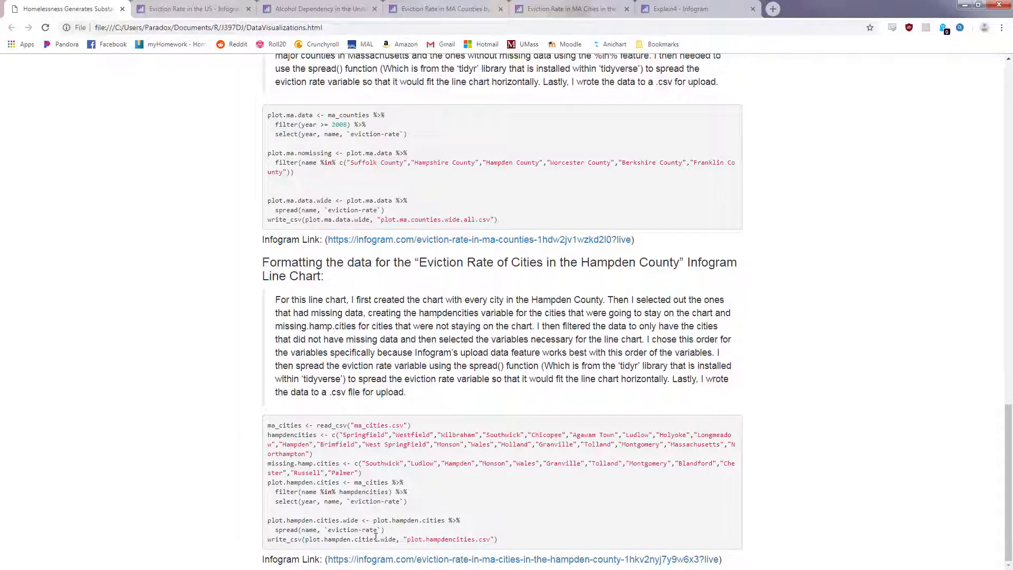
{"action": "left_click_drag", "start_coordinate": [423, 538], "coordinate": [475, 539]}
{"action": "left_click", "coordinate": [701, 9]}
{"action": "left_click", "coordinate": [718, 109]}
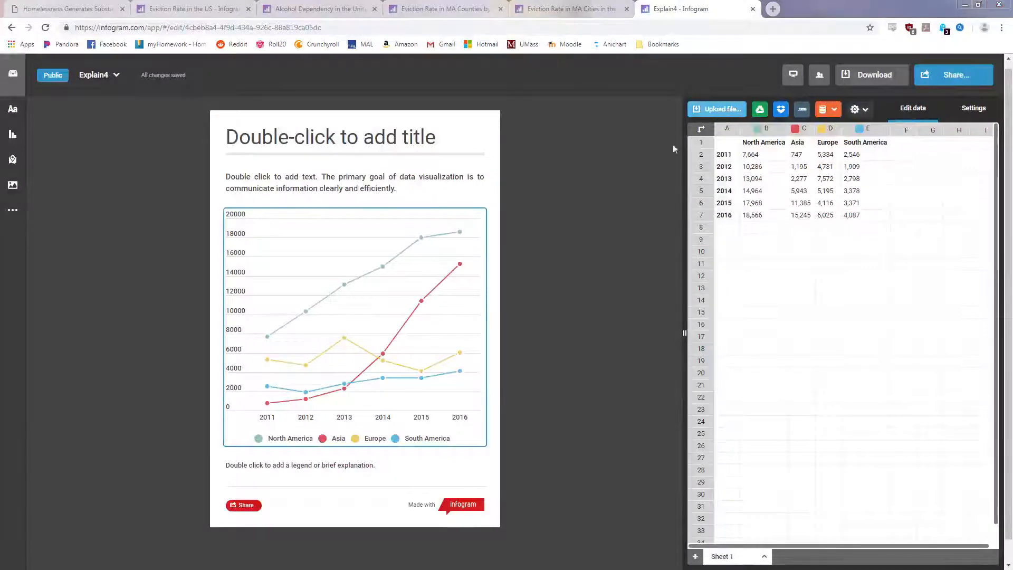
{"action": "double_click", "coordinate": [297, 167]}
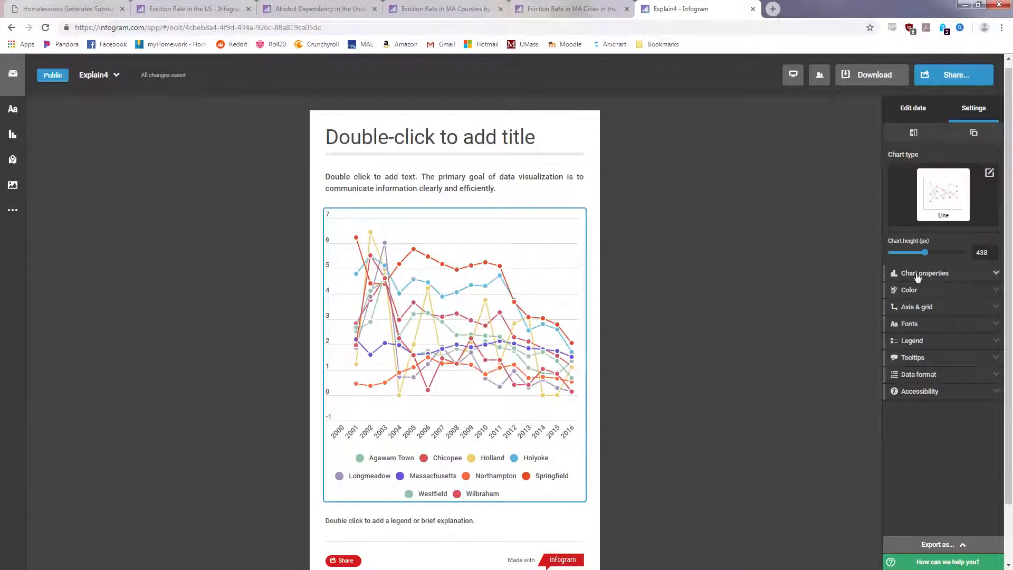
Set the project width to 1024 px and the line chart's height to 530 px
{"action": "left_click", "coordinate": [790, 287]}
{"action": "type", "text": "1024"}
{"action": "key", "text": "Return"}
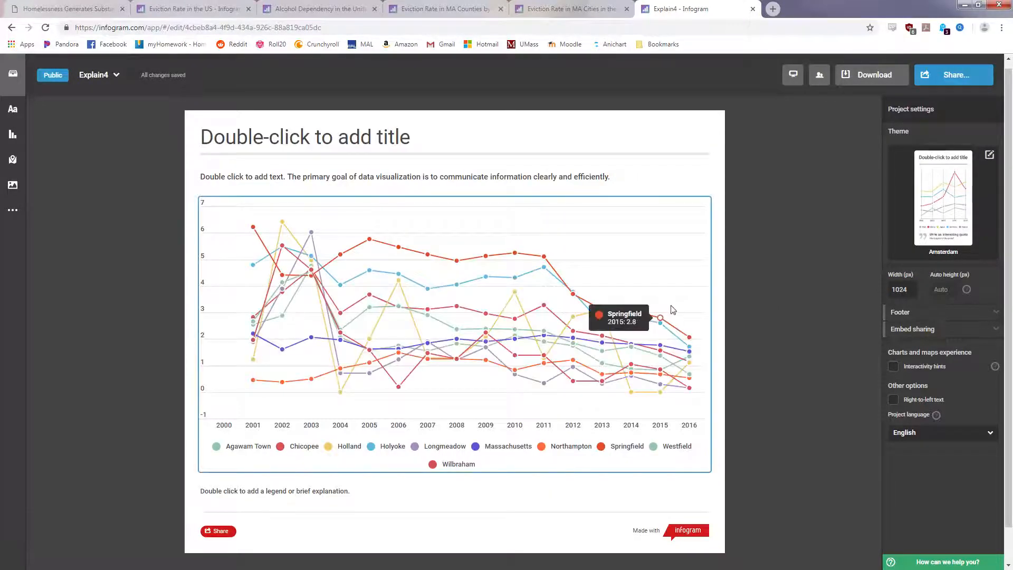
{"action": "left_click", "coordinate": [682, 267]}
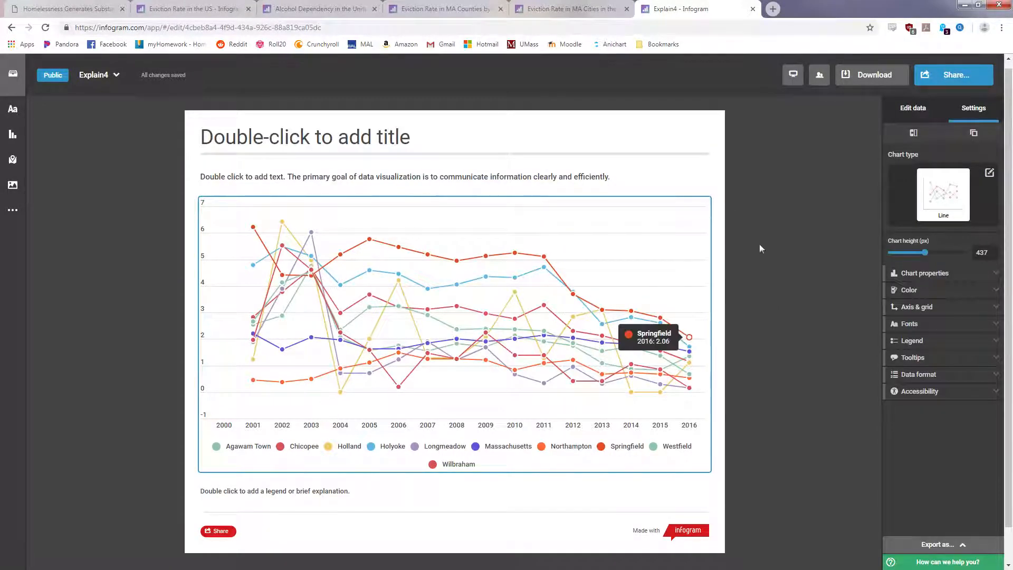
{"action": "left_click", "coordinate": [940, 253]}
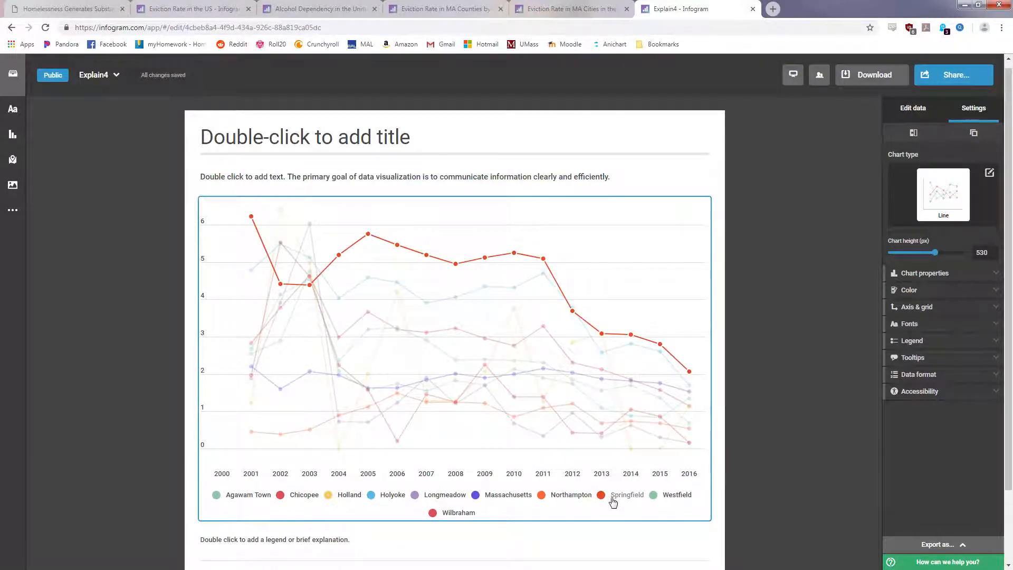
Look through the finished Hampden County cities, alcohol dependency, US eviction rate and MA counties charts
{"action": "left_click", "coordinate": [564, 9]}
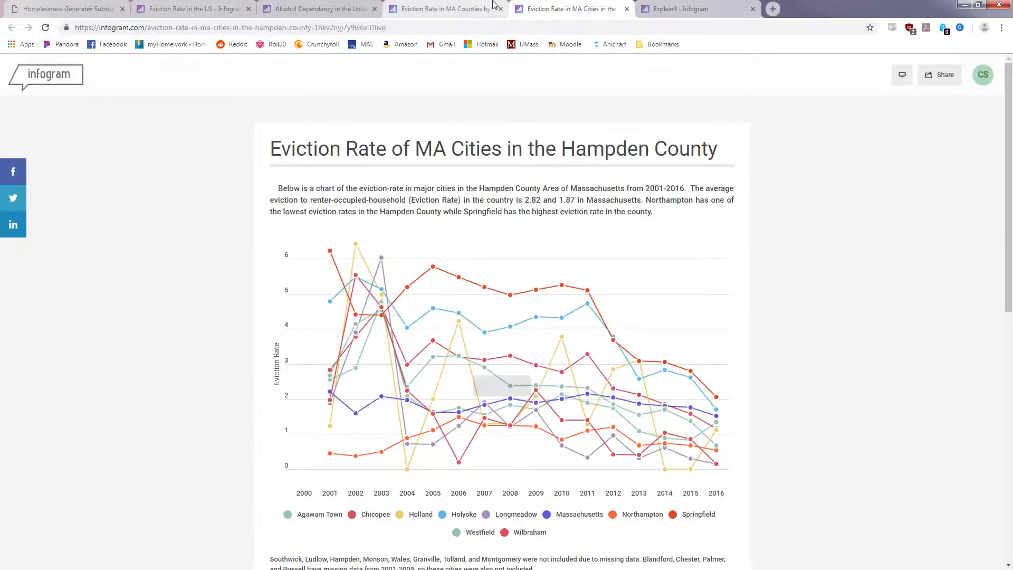
{"action": "left_click", "coordinate": [317, 9]}
{"action": "left_click", "coordinate": [193, 8]}
{"action": "left_click", "coordinate": [317, 7]}
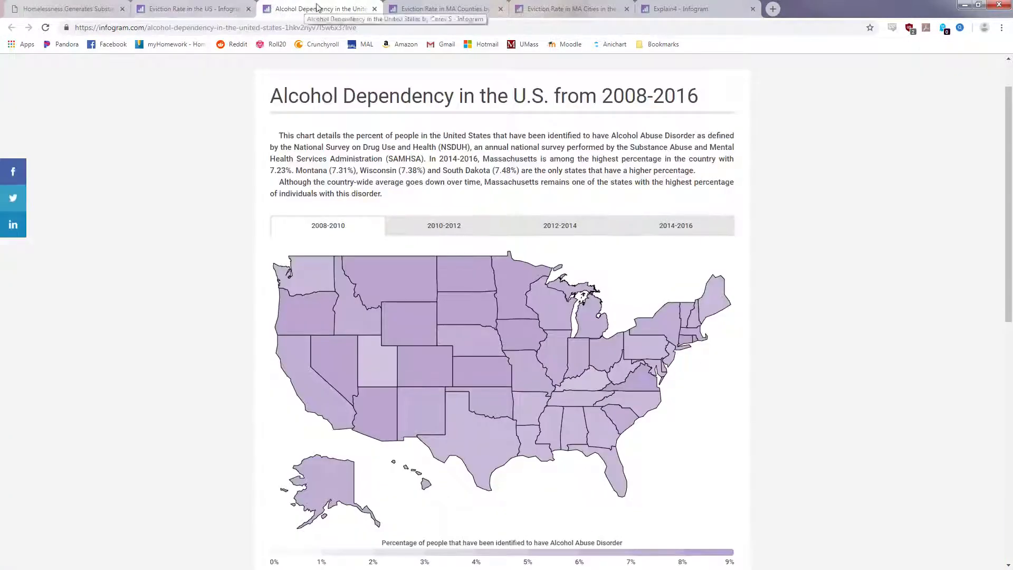
{"action": "left_click", "coordinate": [443, 9]}
{"action": "left_click", "coordinate": [565, 8]}
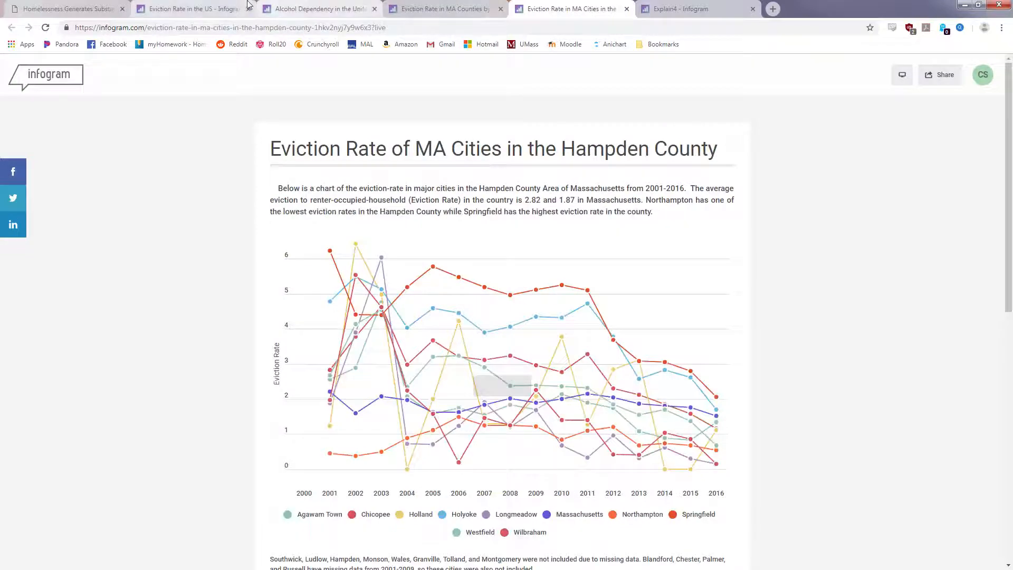
View the 2009 data on the US eviction rate map and the periods through 2014-2016 on the published alcohol dependency map
{"action": "left_click", "coordinate": [247, 4]}
{"action": "scroll", "coordinate": [224, 218], "scroll_direction": "down", "scroll_amount": 1}
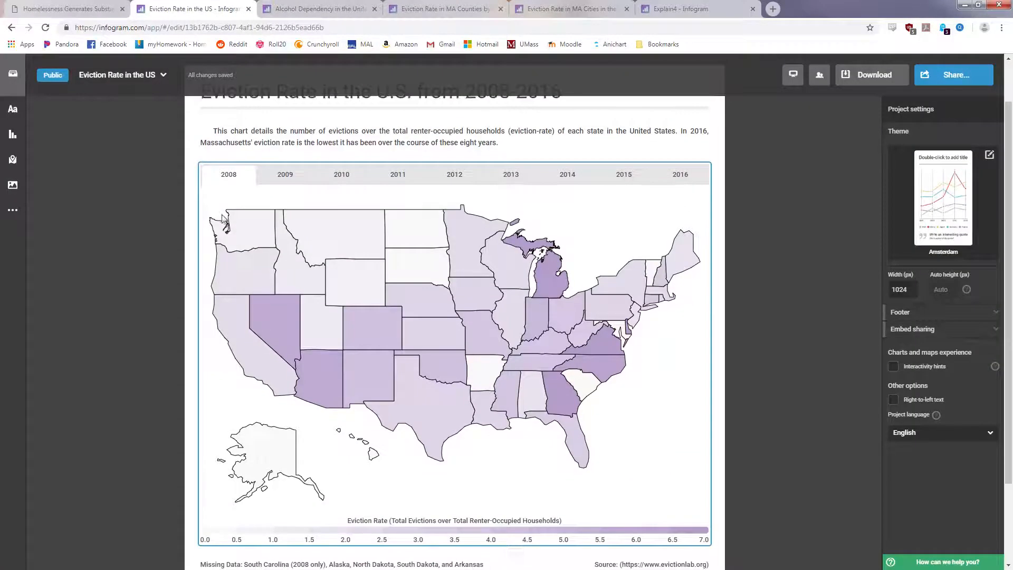
{"action": "left_click", "coordinate": [297, 178]}
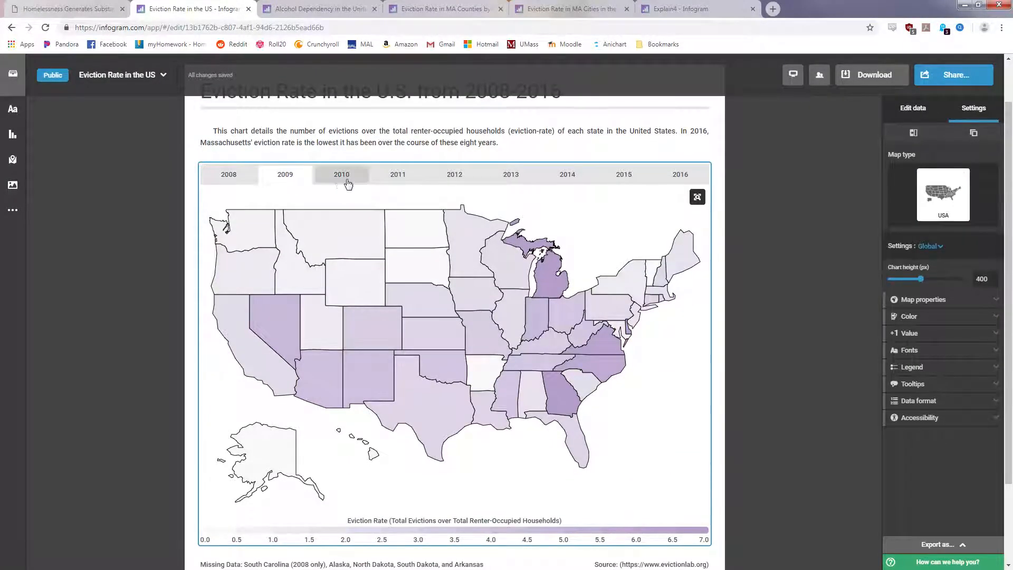
{"action": "left_click", "coordinate": [319, 9]}
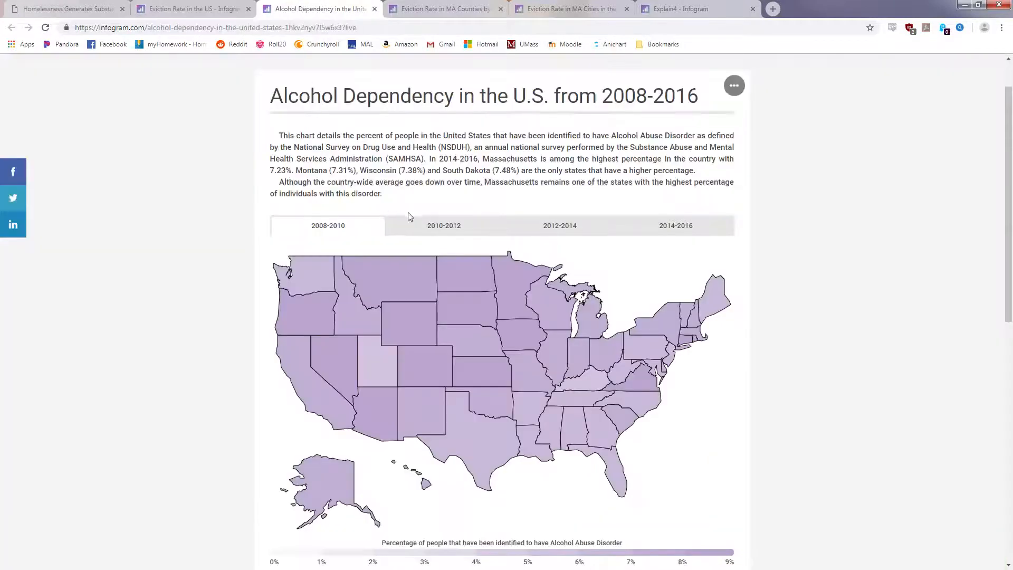
{"action": "left_click", "coordinate": [474, 226]}
{"action": "left_click", "coordinate": [583, 226]}
{"action": "left_click", "coordinate": [664, 226]}
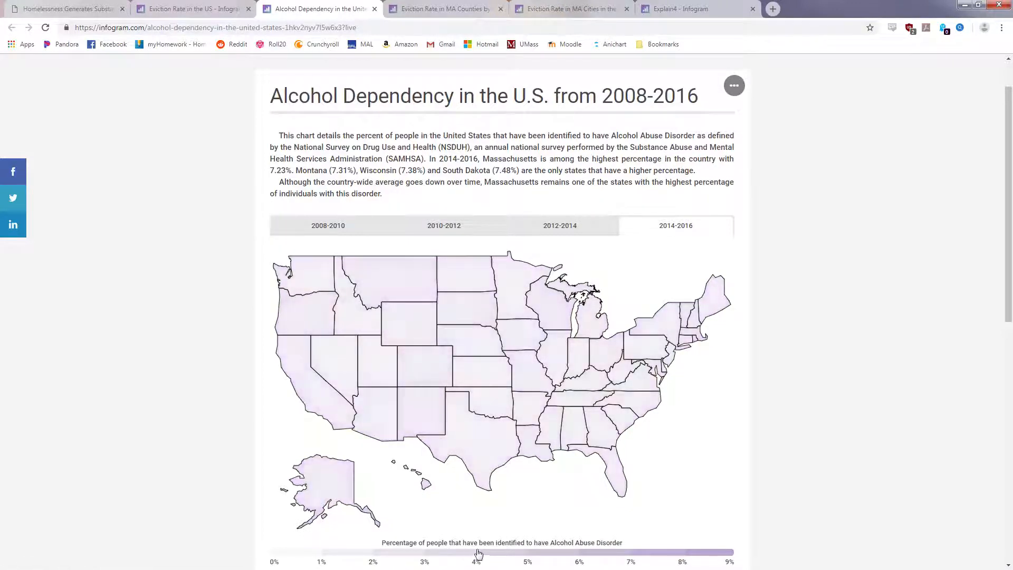
Leave the Explain4 project for the library and open the Explain2 project
{"action": "left_click", "coordinate": [720, 5]}
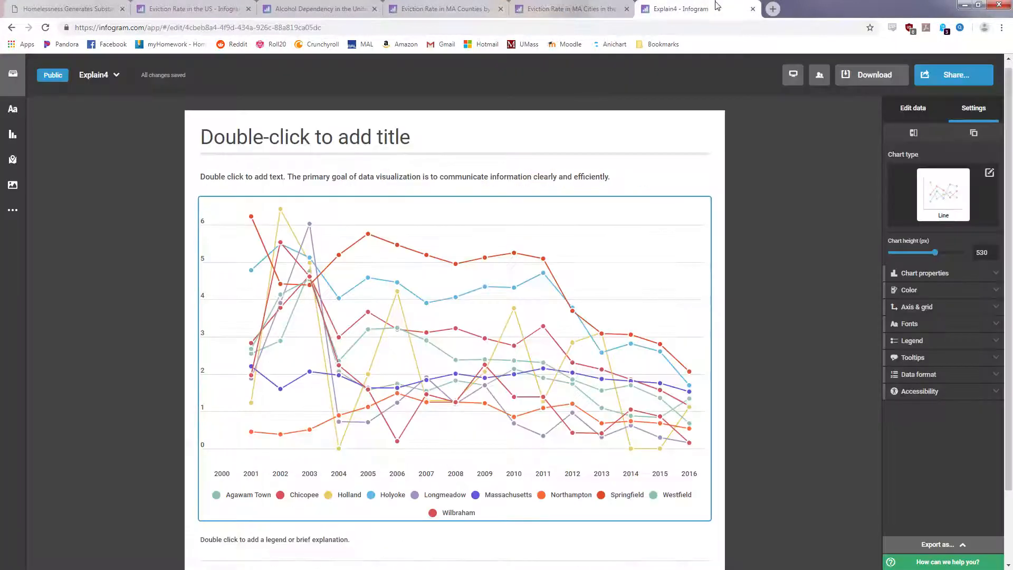
{"action": "left_click", "coordinate": [12, 73]}
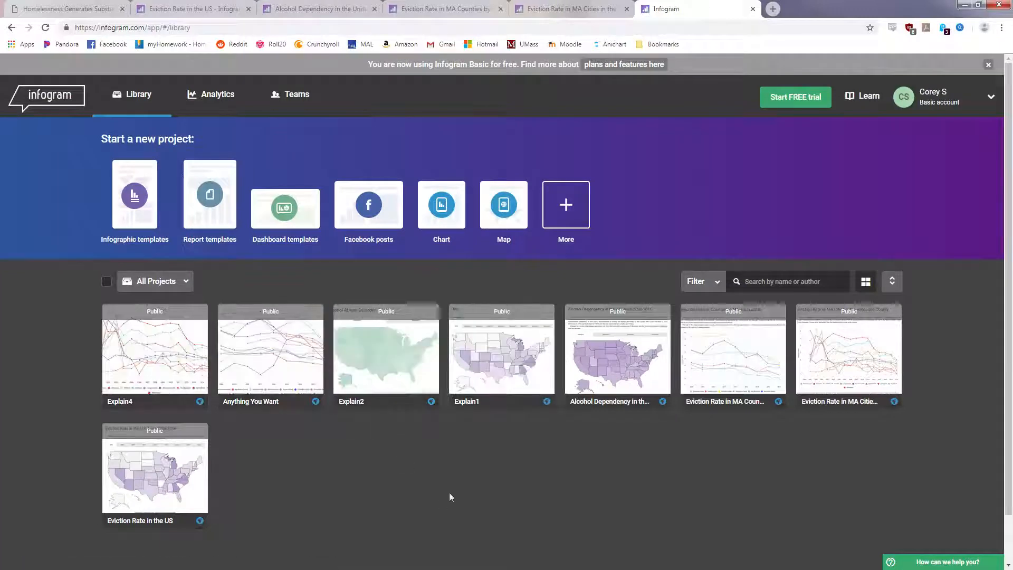
{"action": "left_click", "coordinate": [395, 370]}
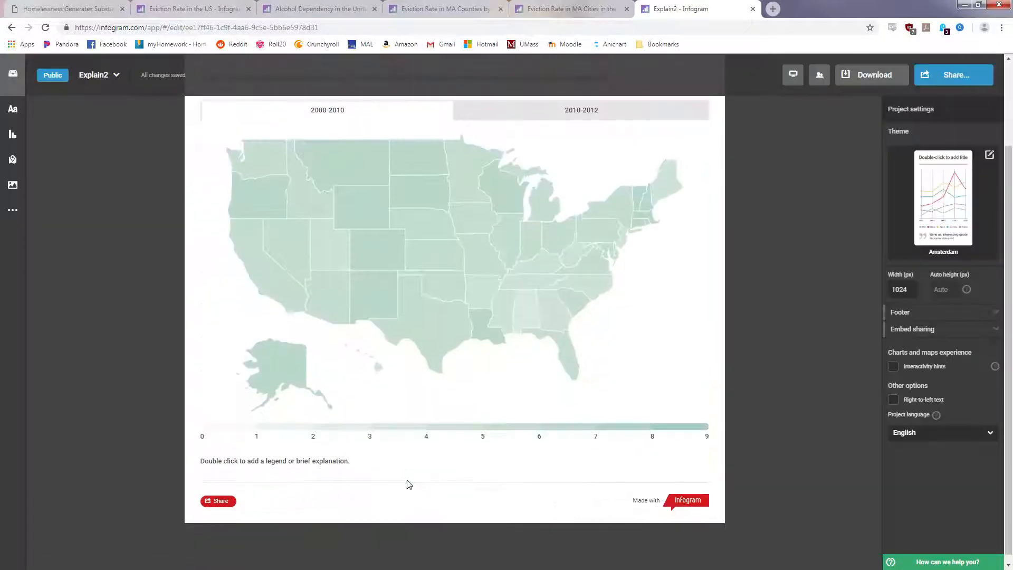
Title the US map's legend "Percentage of people who have been identified to have Alcohol Dependency Disorder"
{"action": "left_click", "coordinate": [649, 340]}
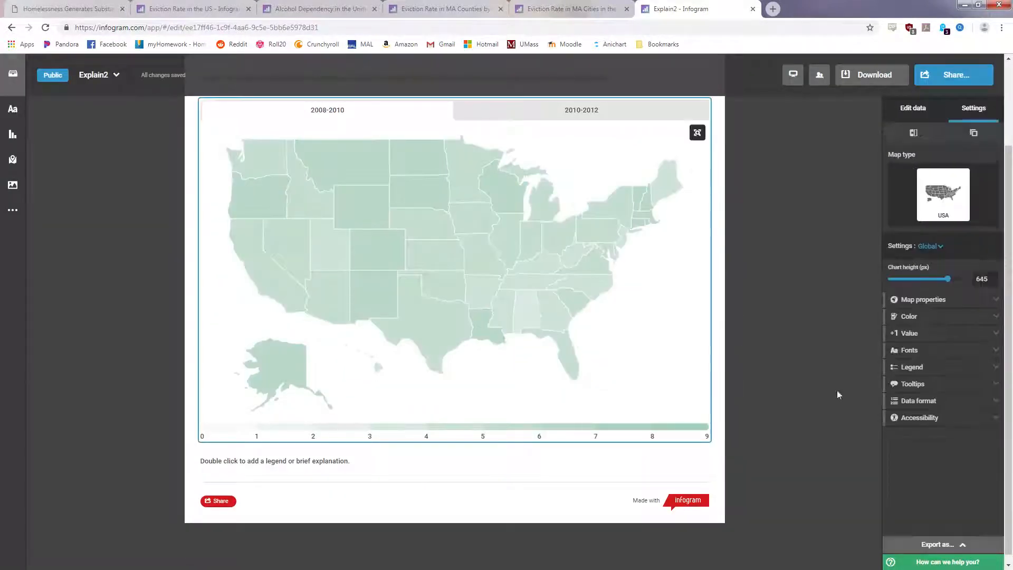
{"action": "left_click", "coordinate": [917, 368]}
{"action": "left_click", "coordinate": [921, 436]}
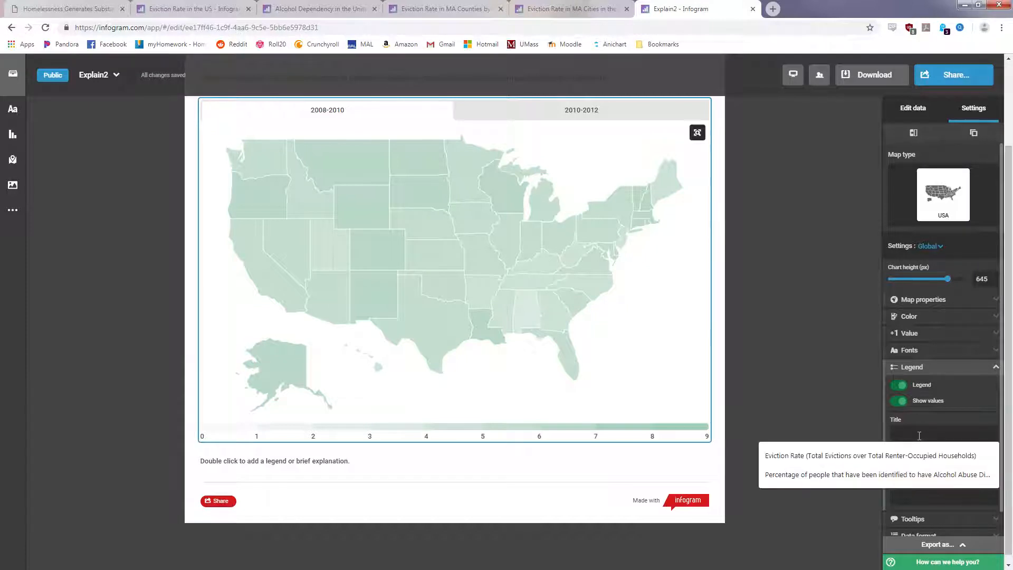
{"action": "type", "text": "Percent"}
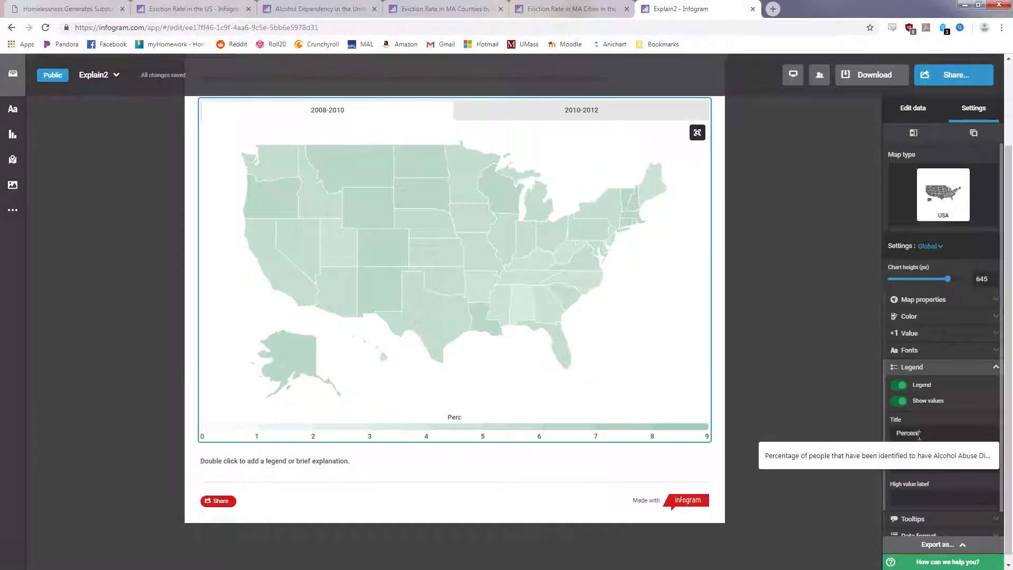
{"action": "type", "text": "age of A"}
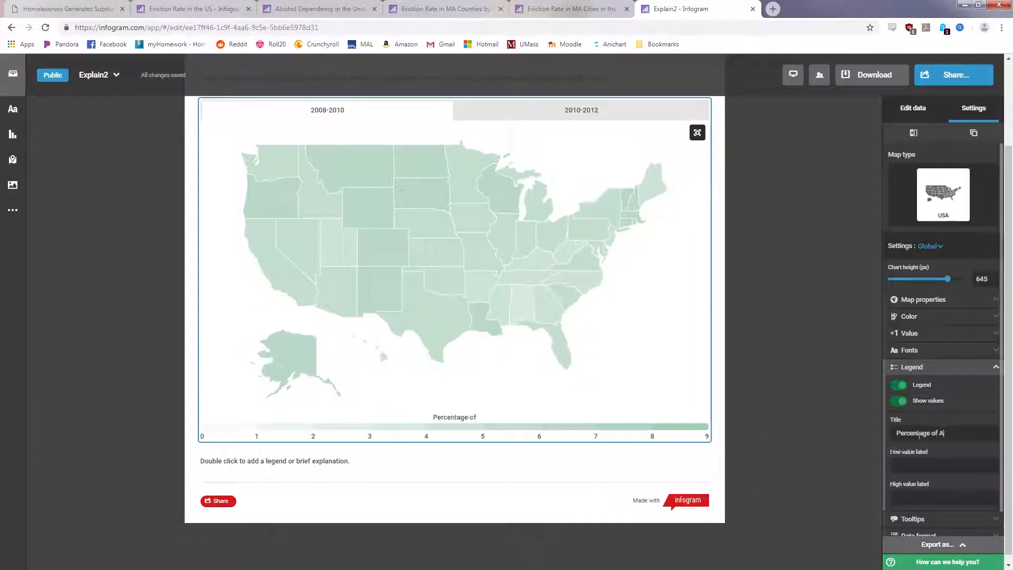
{"action": "key", "text": "BackSpace"}
{"action": "type", "text": "people who have been identified to have Alcohol "}
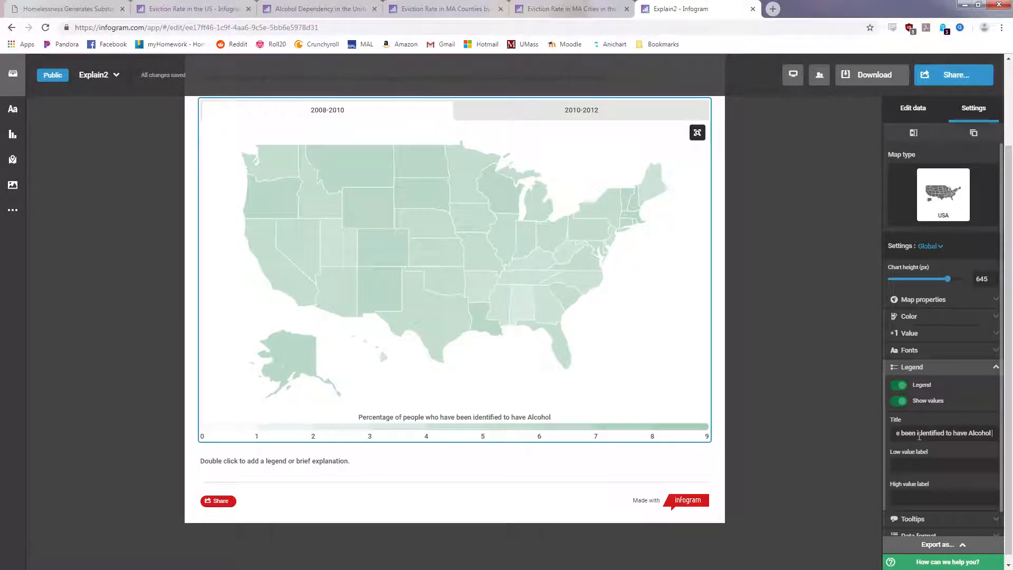
{"action": "type", "text": "Depend"}
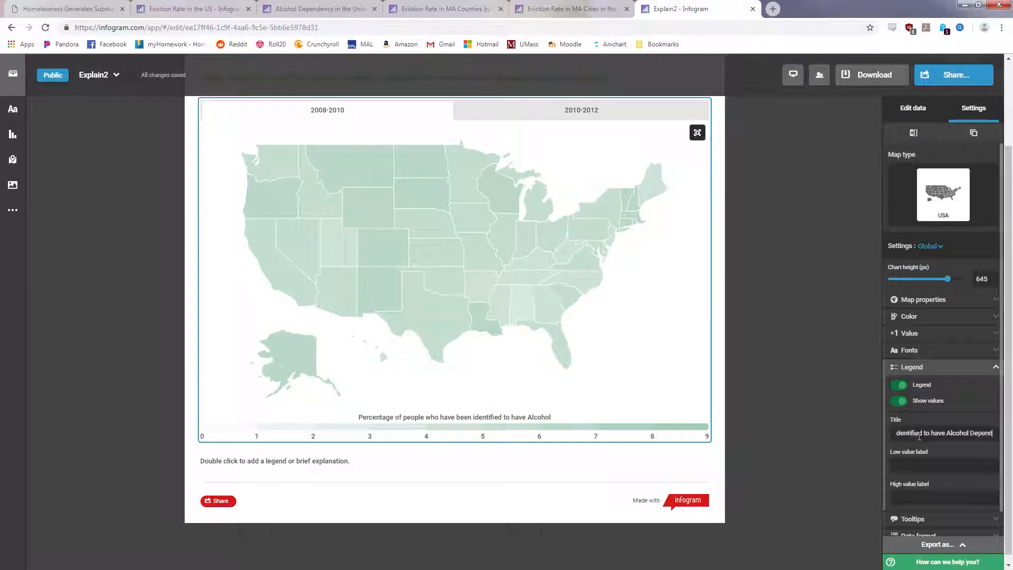
{"action": "type", "text": "ency d"}
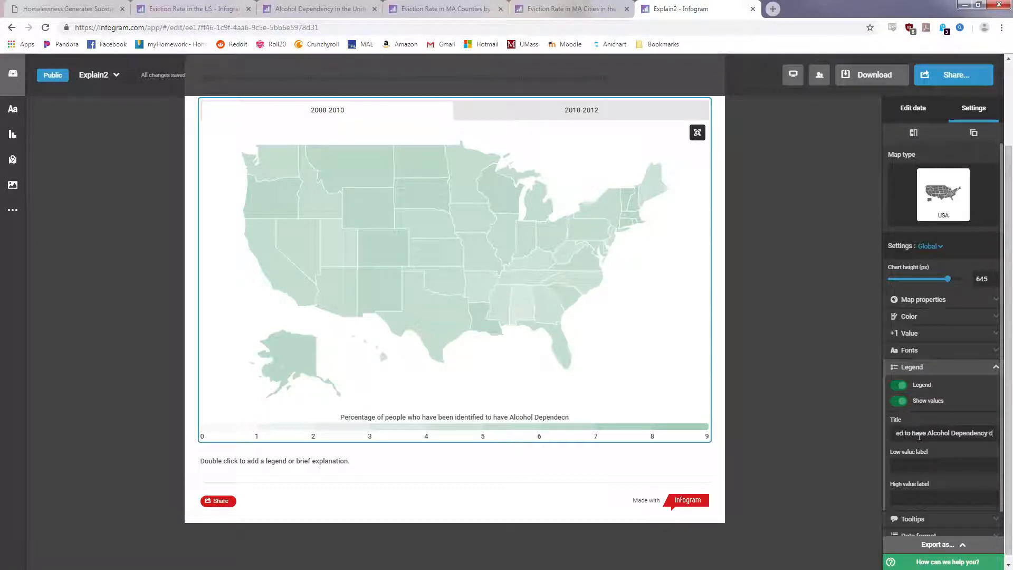
{"action": "key", "text": "BackSpace"}
{"action": "type", "text": "Disorder"}
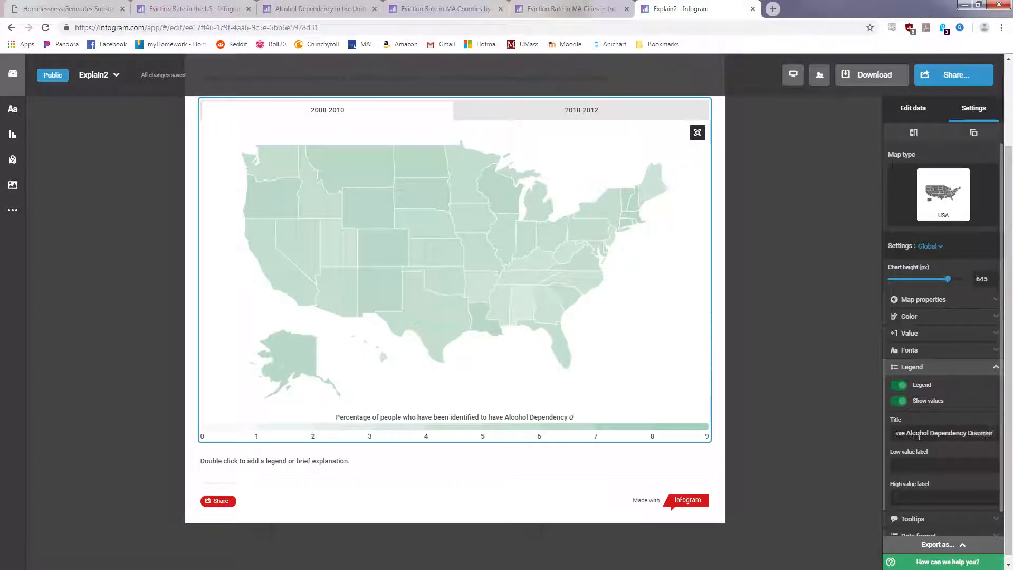
{"action": "left_click", "coordinate": [766, 417]}
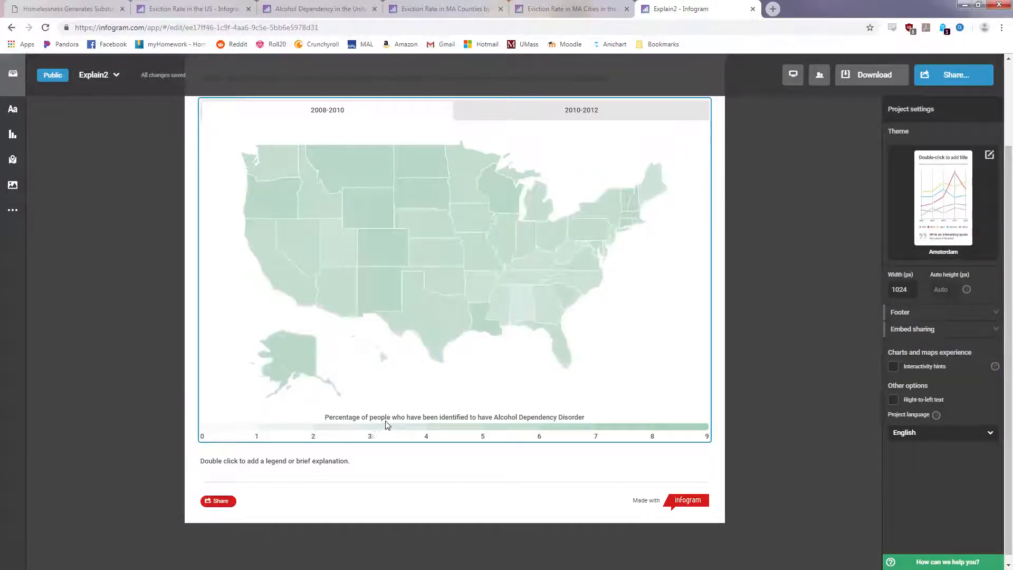
View the alcohol abuse map's 2010-2012 data, then go back to the beginning of the R data visualizations report
{"action": "scroll", "coordinate": [427, 459], "scroll_direction": "up", "scroll_amount": 1}
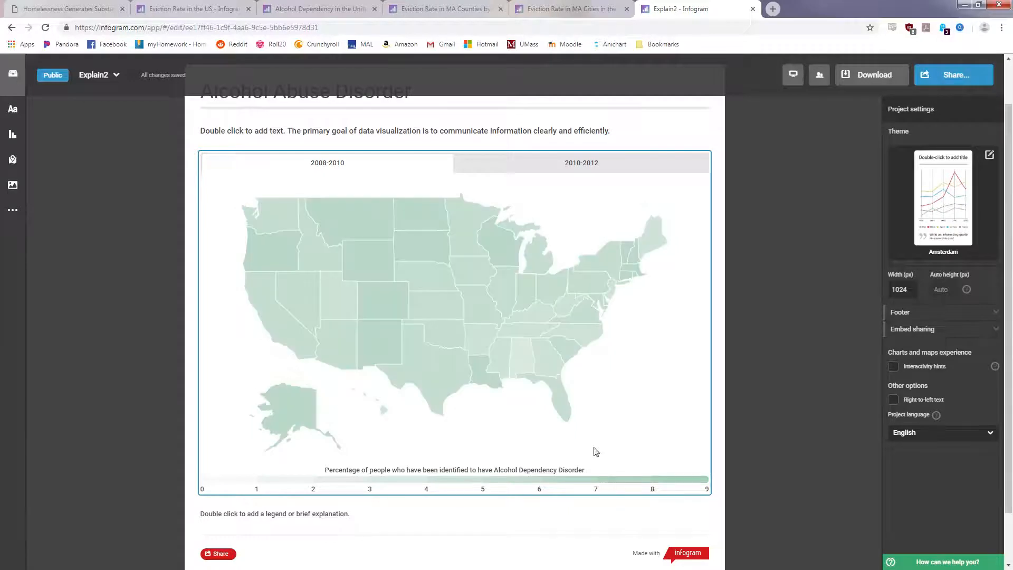
{"action": "left_click", "coordinate": [554, 169]}
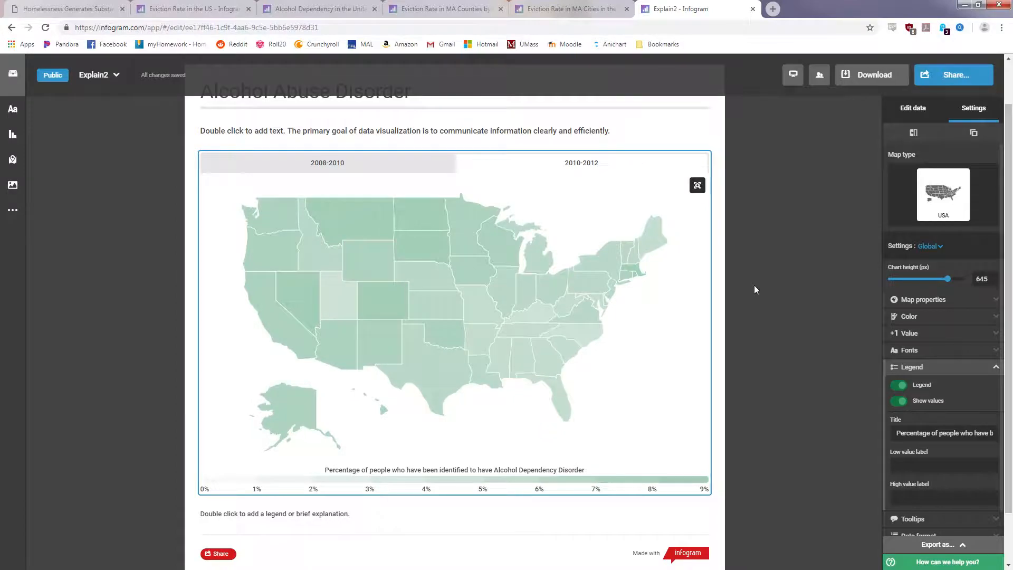
{"action": "left_click", "coordinate": [79, 9]}
{"action": "scroll", "coordinate": [781, 353], "scroll_direction": "up", "scroll_amount": 10}
{"action": "scroll", "coordinate": [747, 368], "scroll_direction": "up", "scroll_amount": 10}
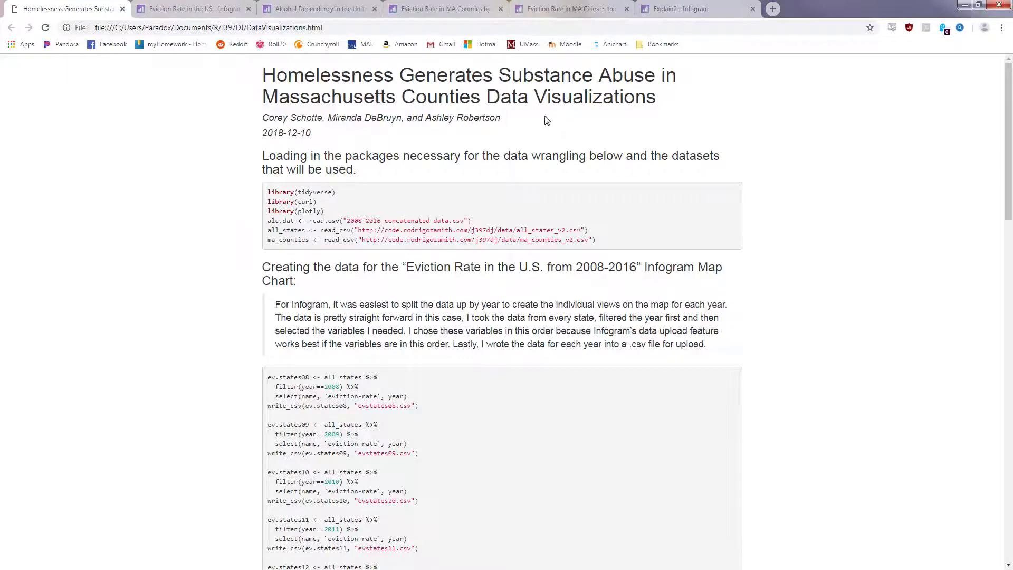
{"action": "left_click", "coordinate": [545, 5]}
{"action": "left_click", "coordinate": [53, 9]}
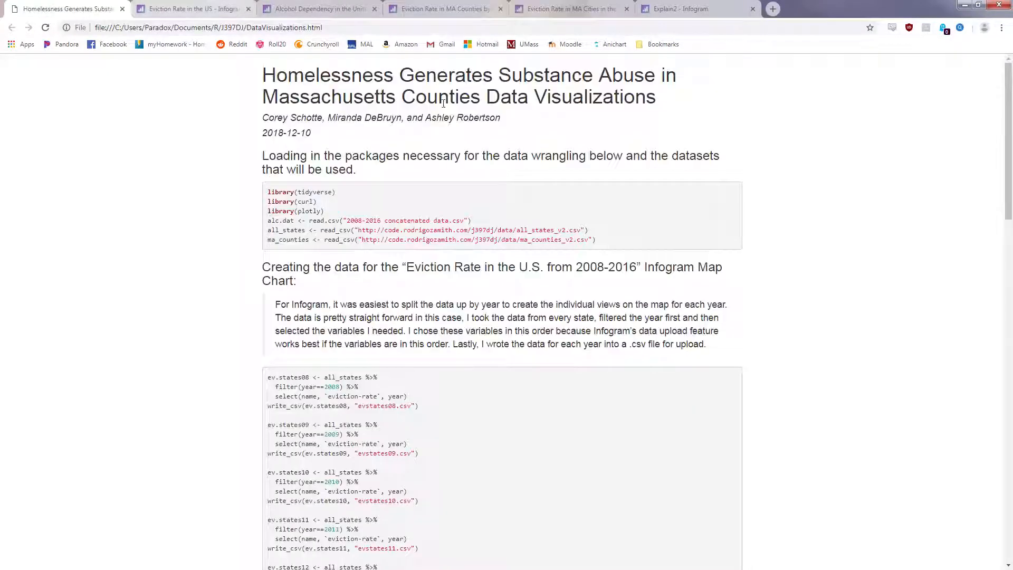